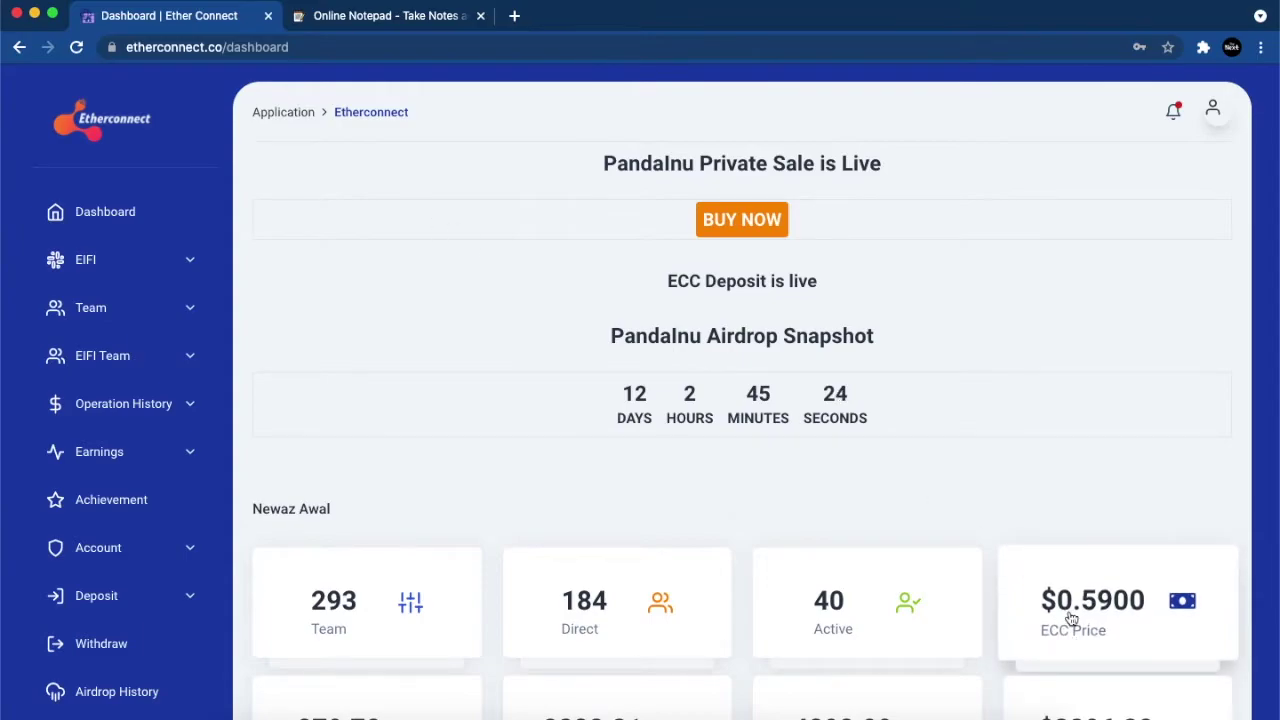
Step: Scroll down the Etherconnect dashboard to the stat cards showing ECC at $0.5900
scroll(1026, 490, "down", 3)
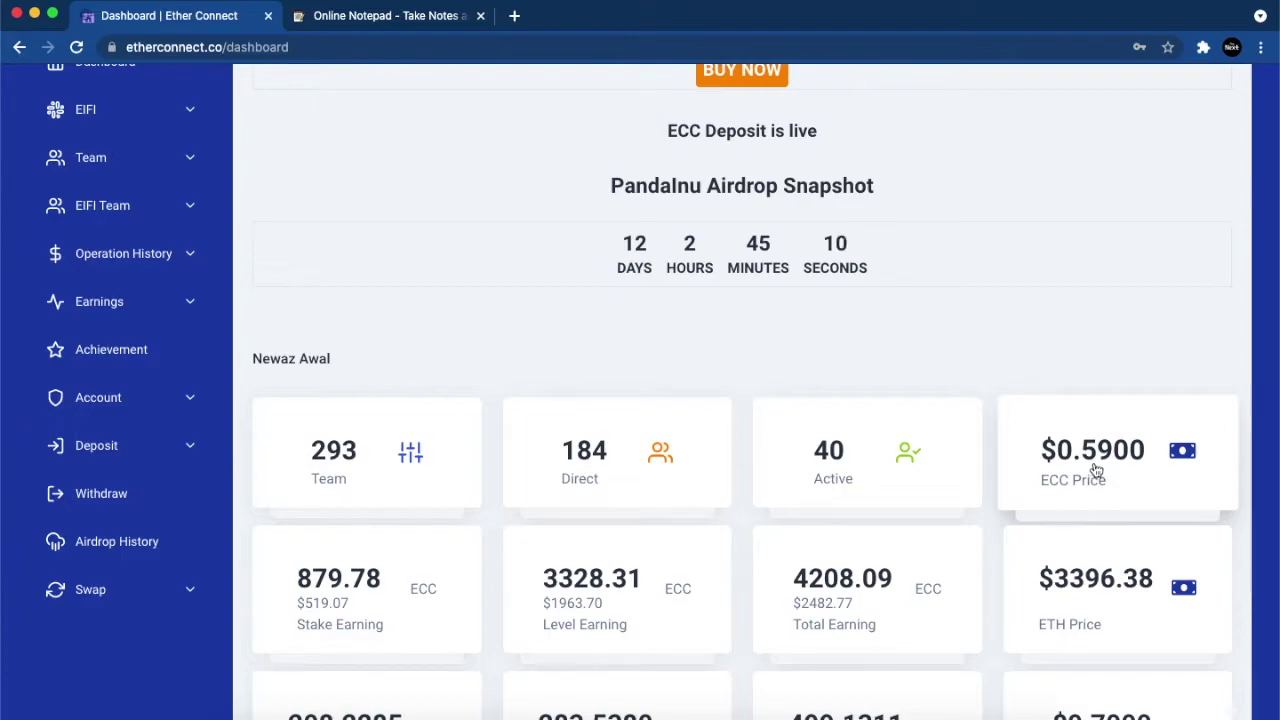
Step: Reload the dashboard so ECC shows $0.5800, then open the Withdraw page with the 1934.91397503 ECC balance
right_click(956, 330)
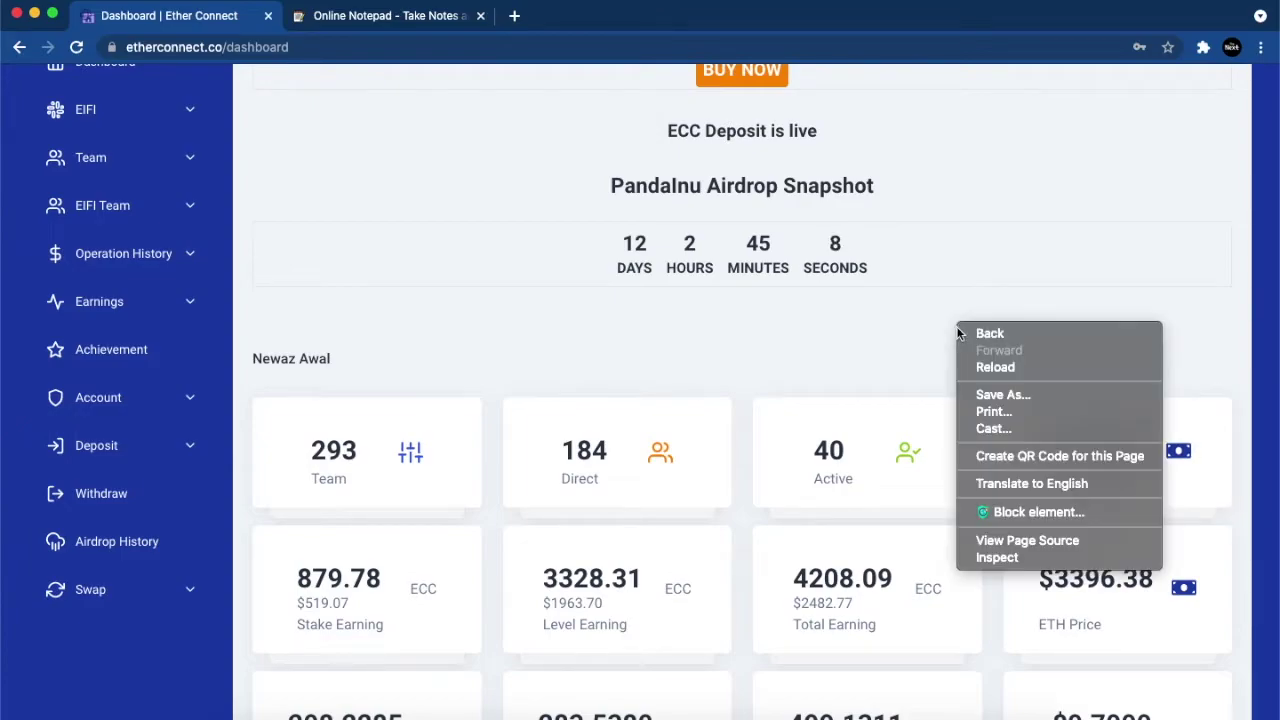
left_click(977, 369)
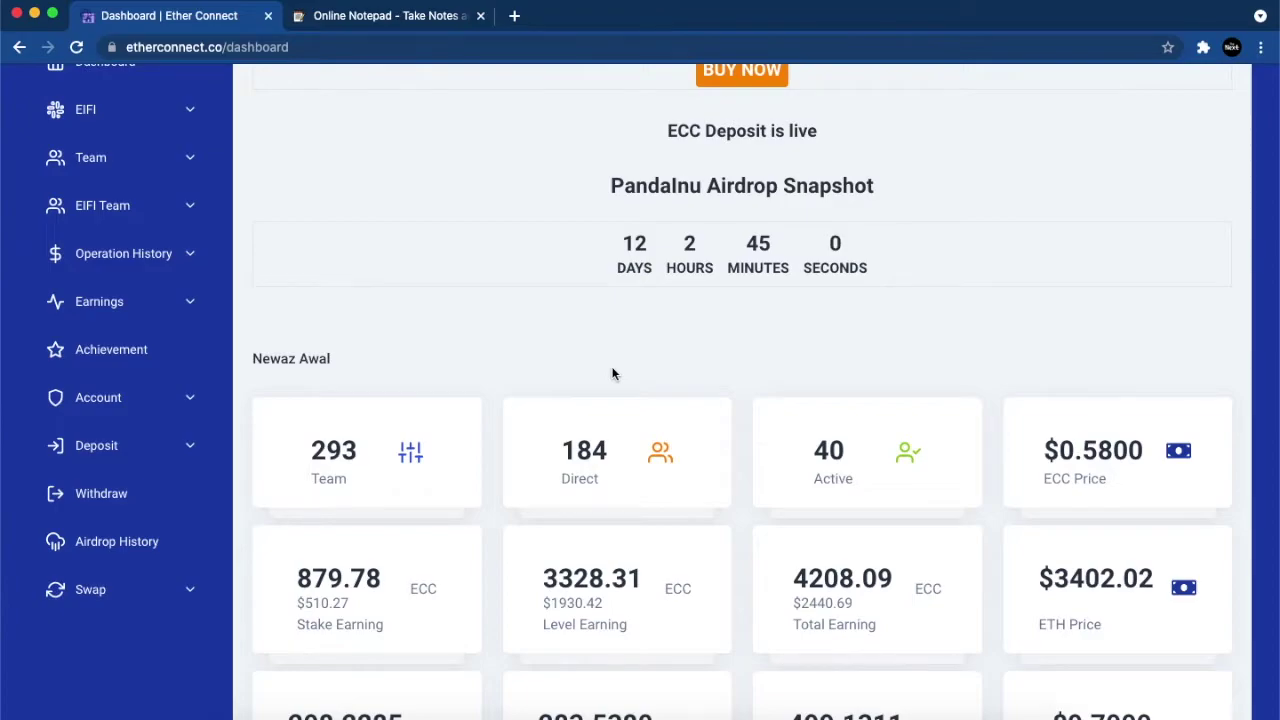
scroll(614, 372, "down", 3)
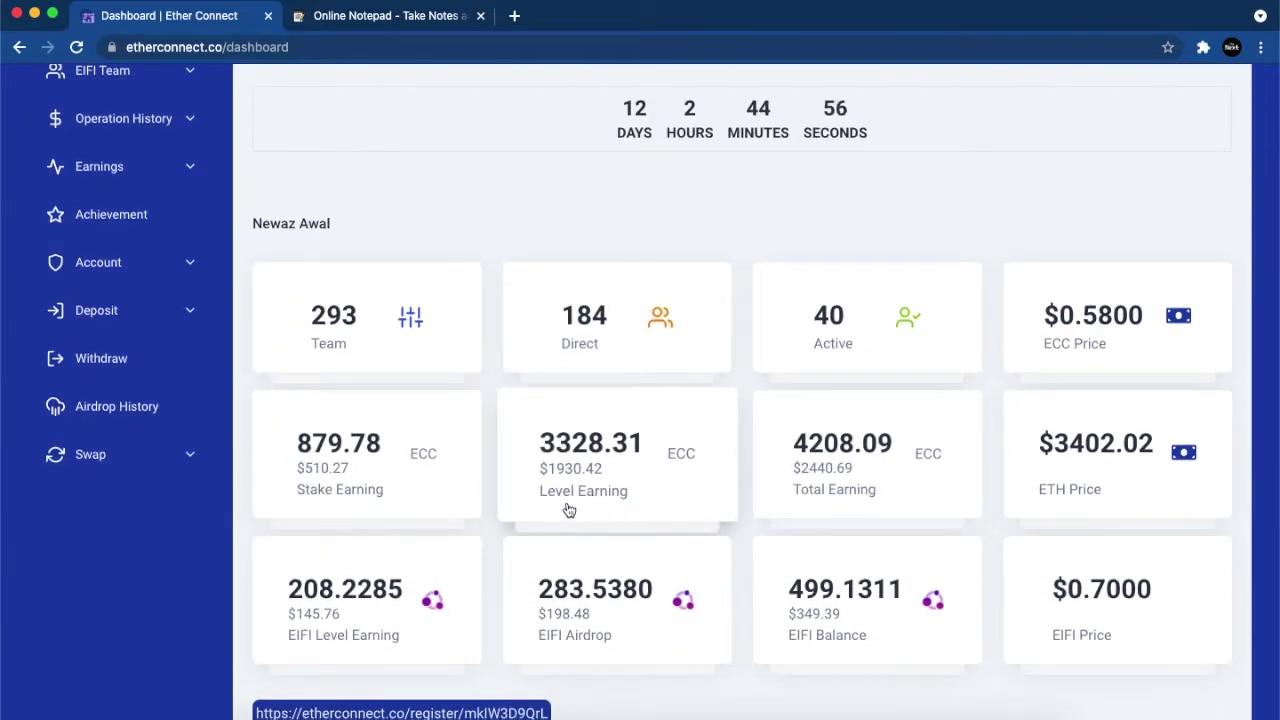
left_click(133, 360)
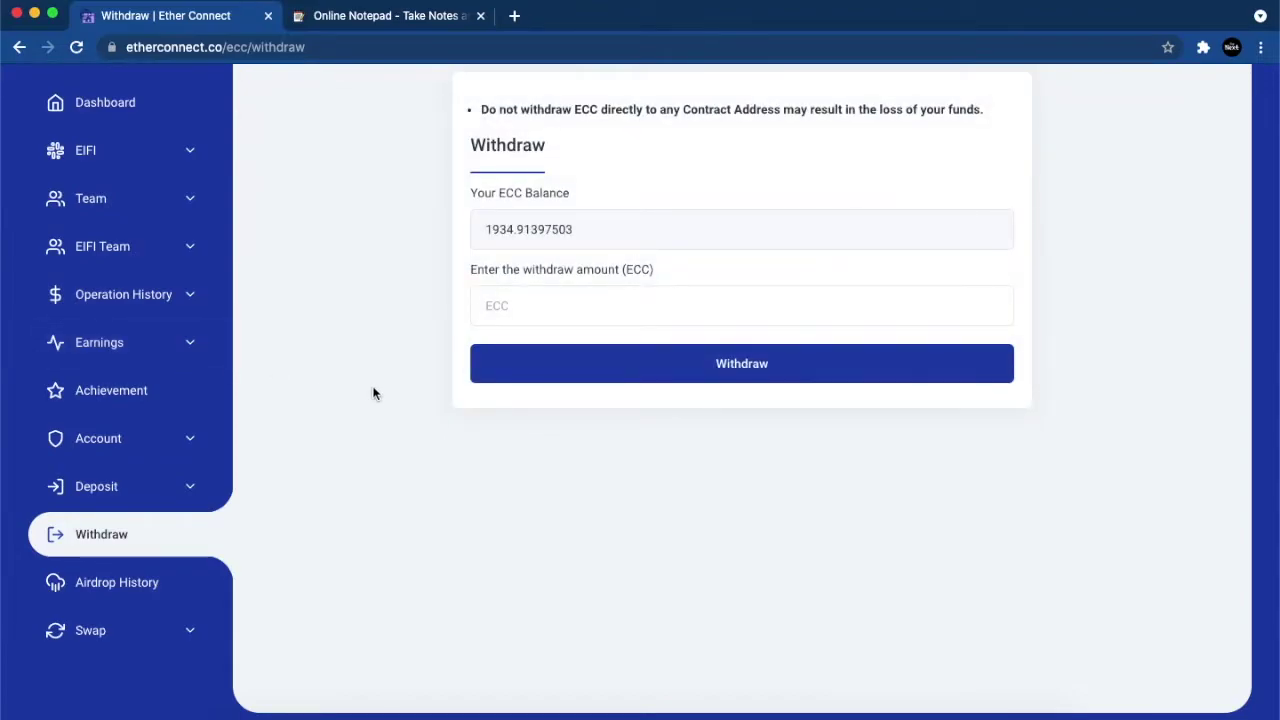
Step: Open The Next channel's latest Etherconnect withdrawal video in a new YouTube tab, then return to the first tab
left_click(515, 18)
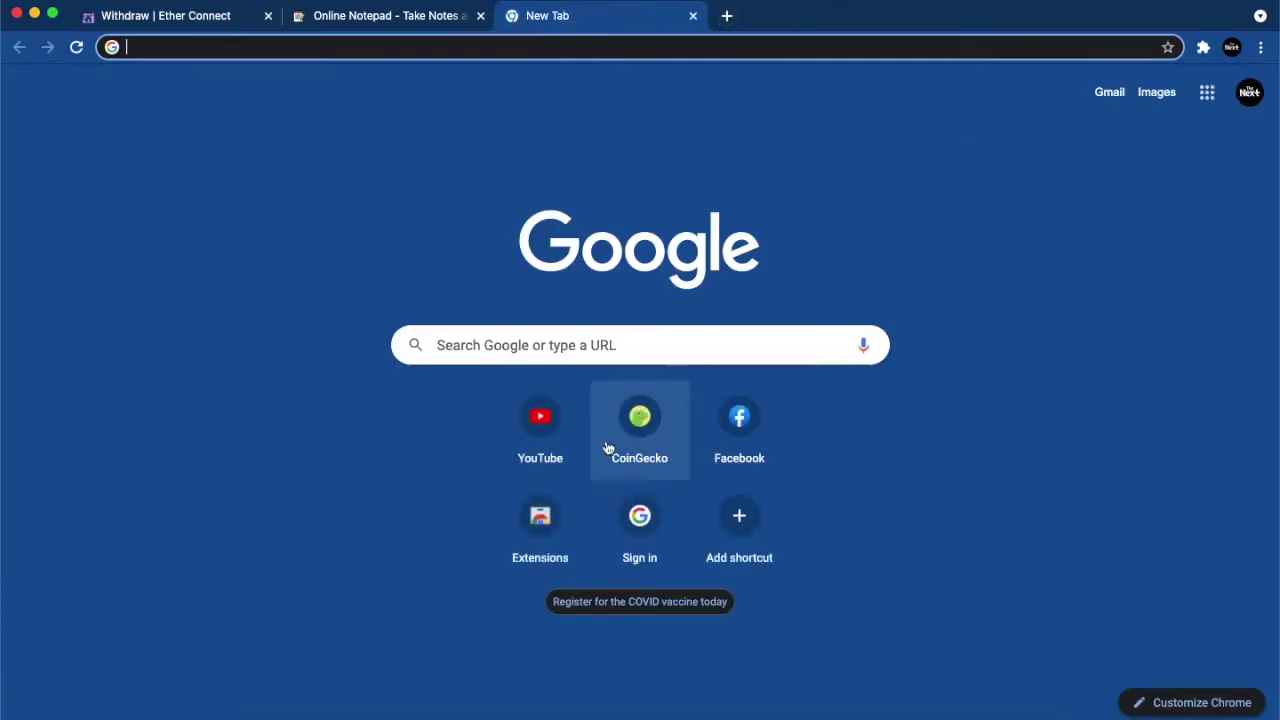
left_click(521, 422)
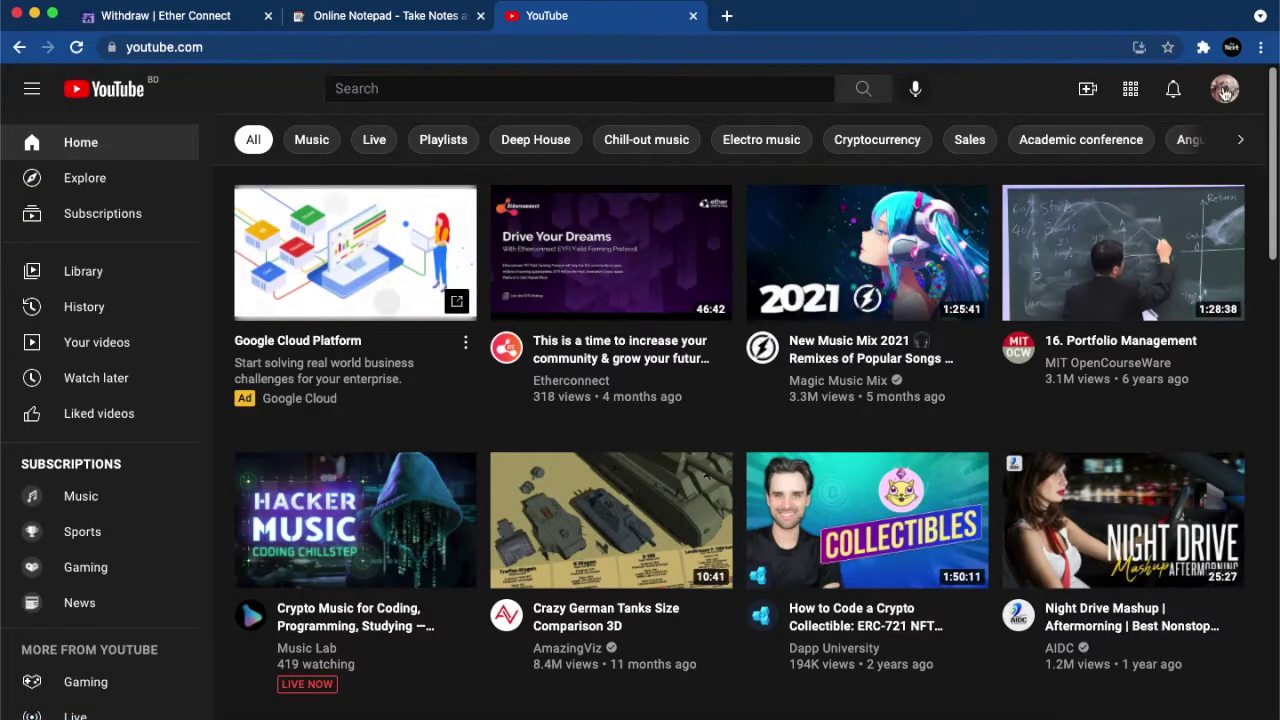
left_click(1224, 90)
left_click(1046, 210)
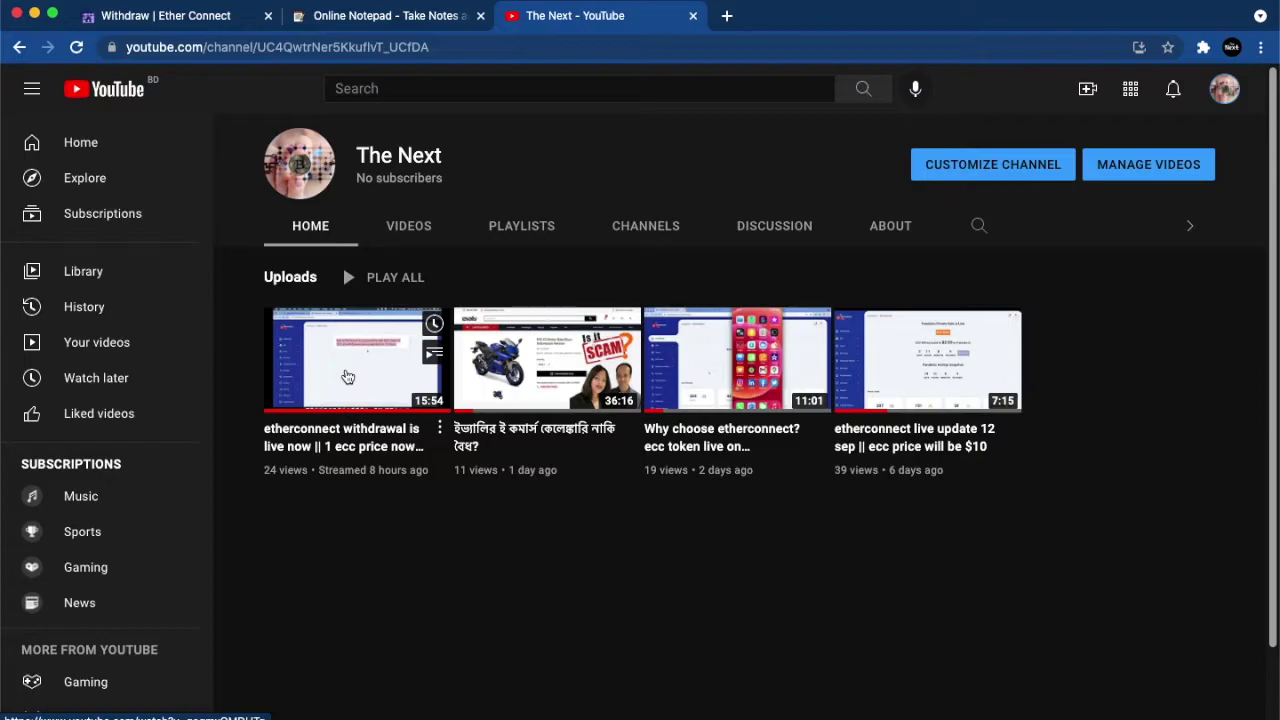
left_click(347, 376)
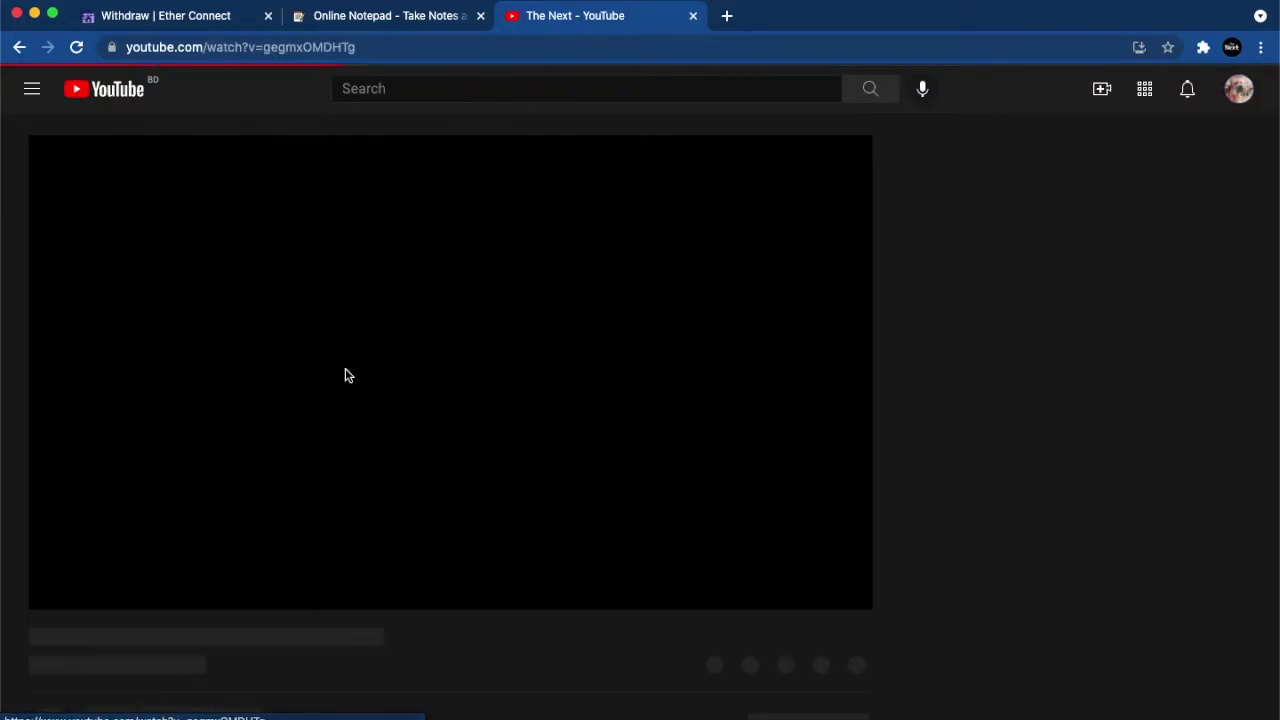
key("super+1")
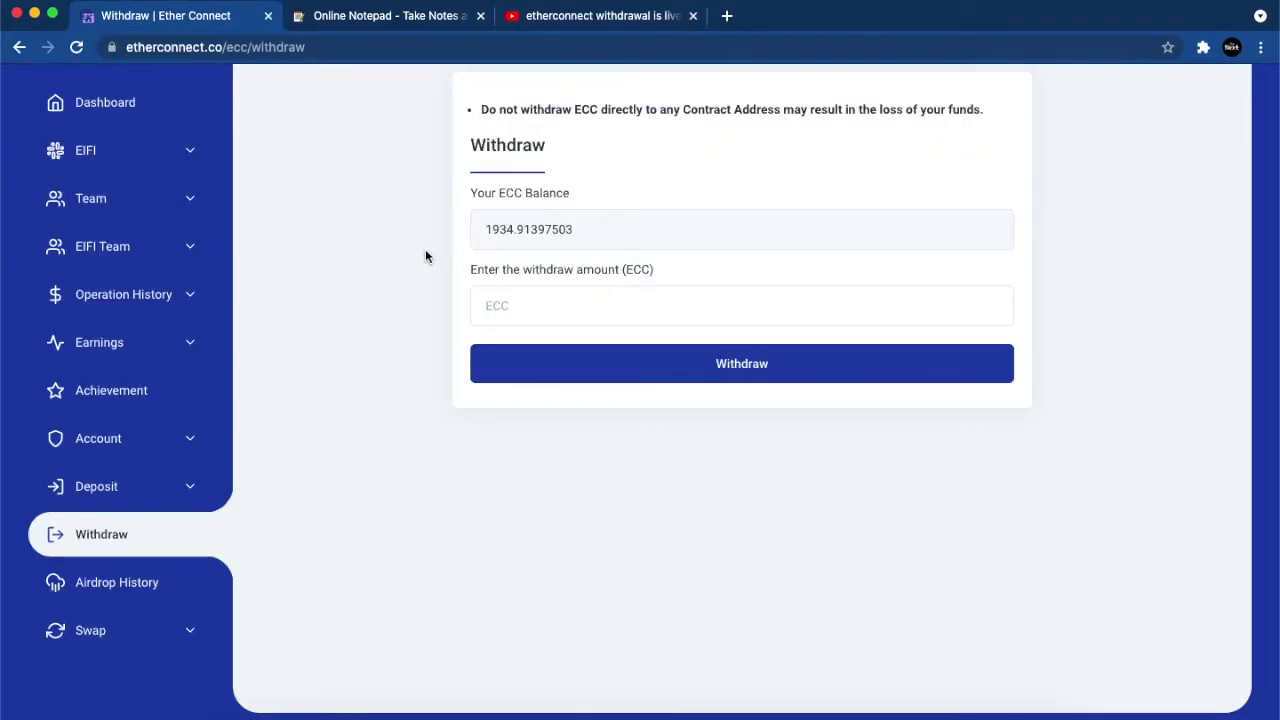
Step: Scroll up the Withdraw page showing 1934.91397503 ECC, then switch to the withdrawal video tab
scroll(426, 253, "up", 2)
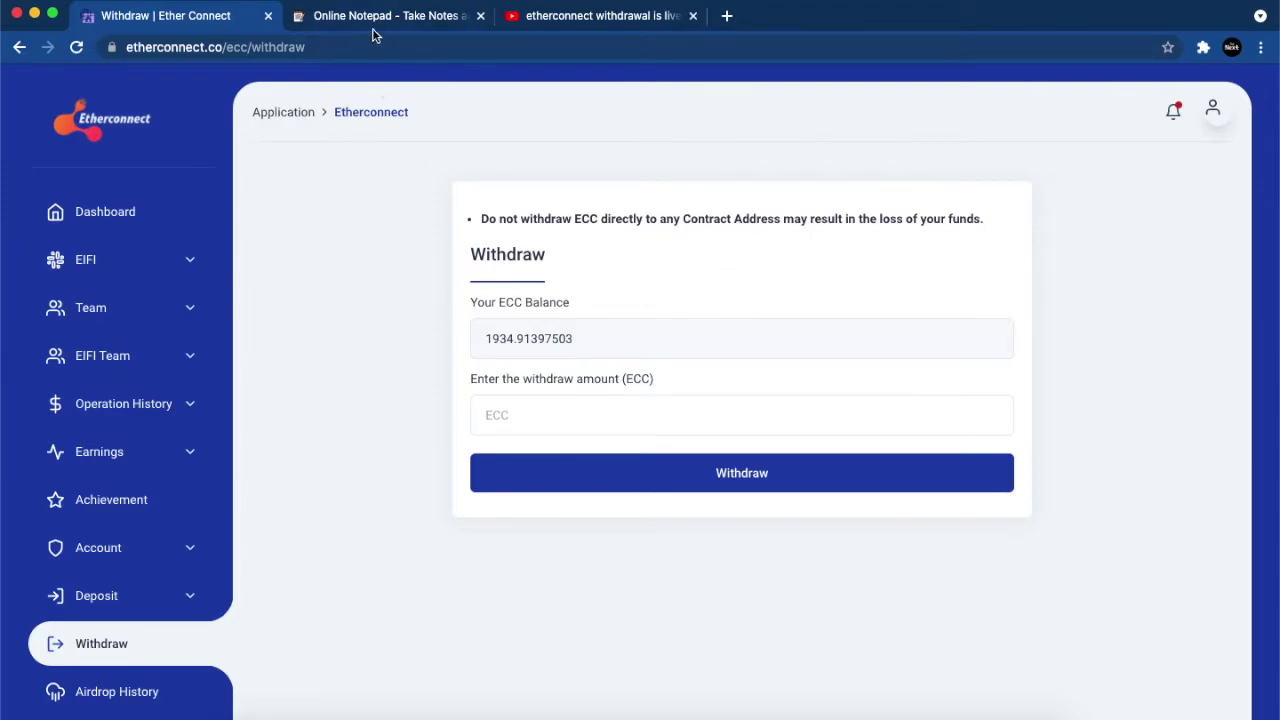
left_click(560, 28)
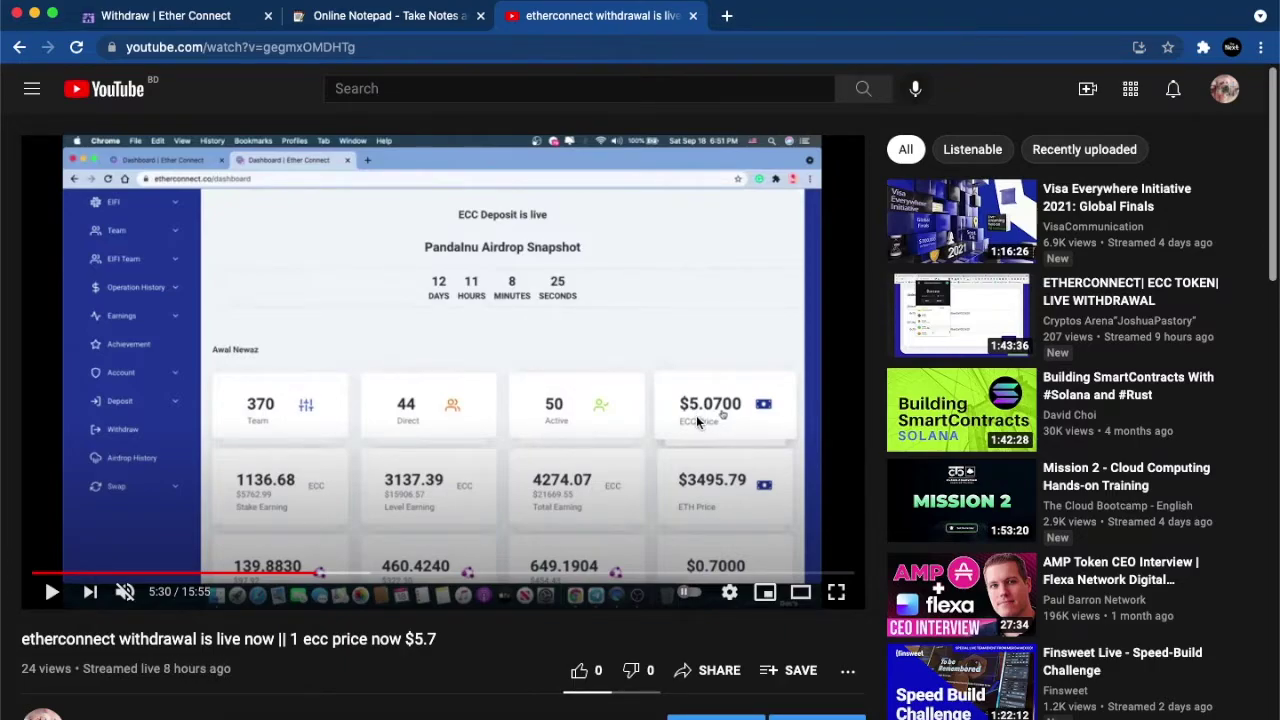
Step: Put the withdrawal video in theater mode to compare its $5.0700 ECC price
left_click(800, 592)
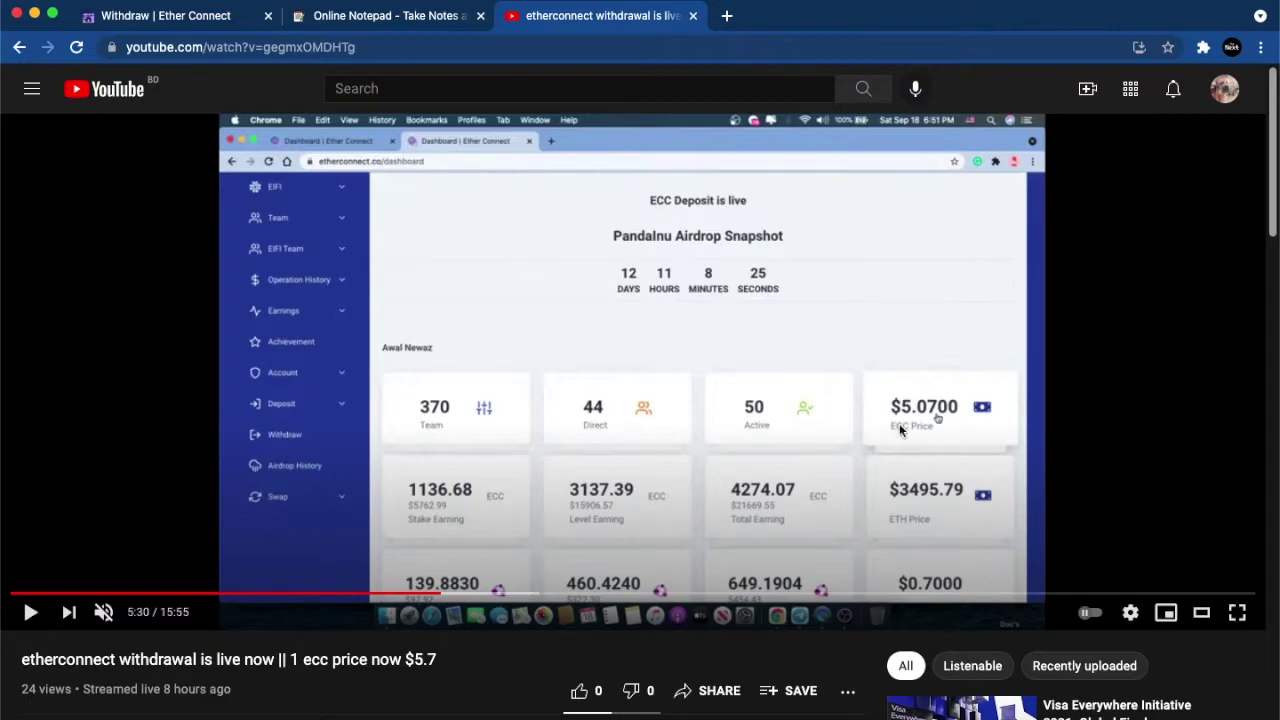
scroll(709, 352, "down", 2)
scroll(709, 352, "up", 2)
Step: Open the Etherconnect dashboard in a second tab, where ECC reads $0.5700 with 293 team members
left_click(186, 22)
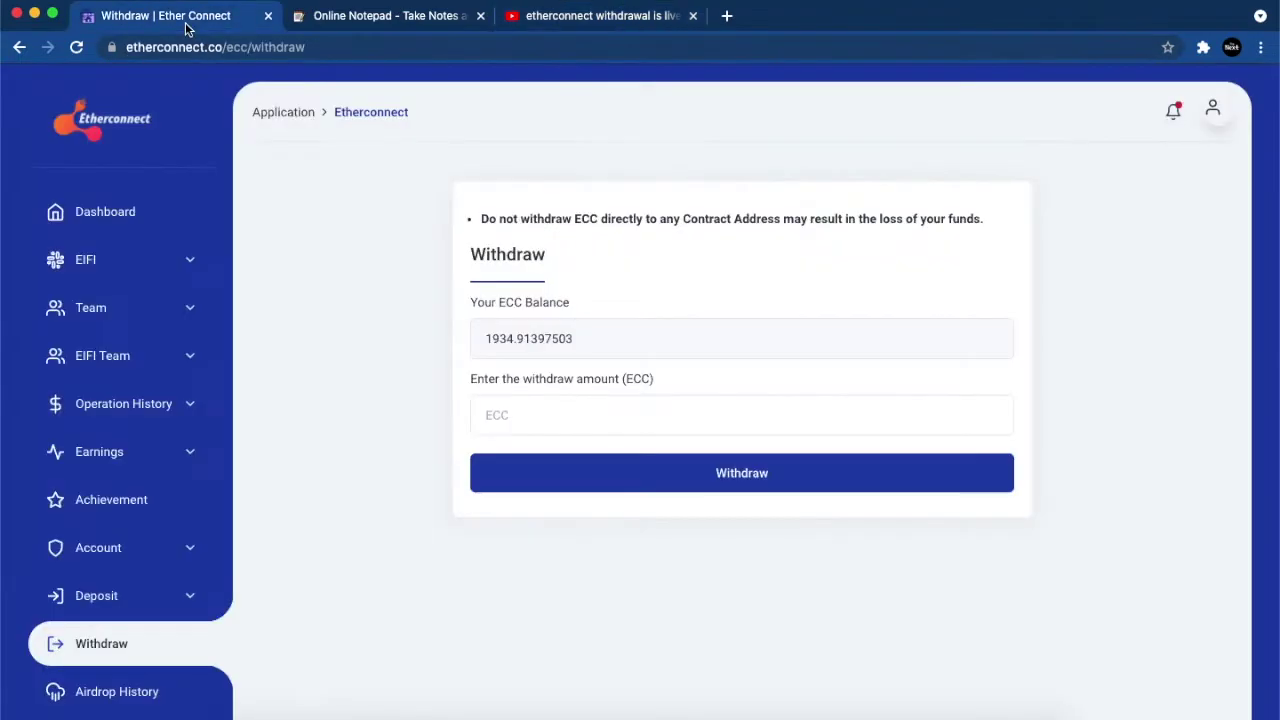
right_click(148, 207)
left_click(172, 208)
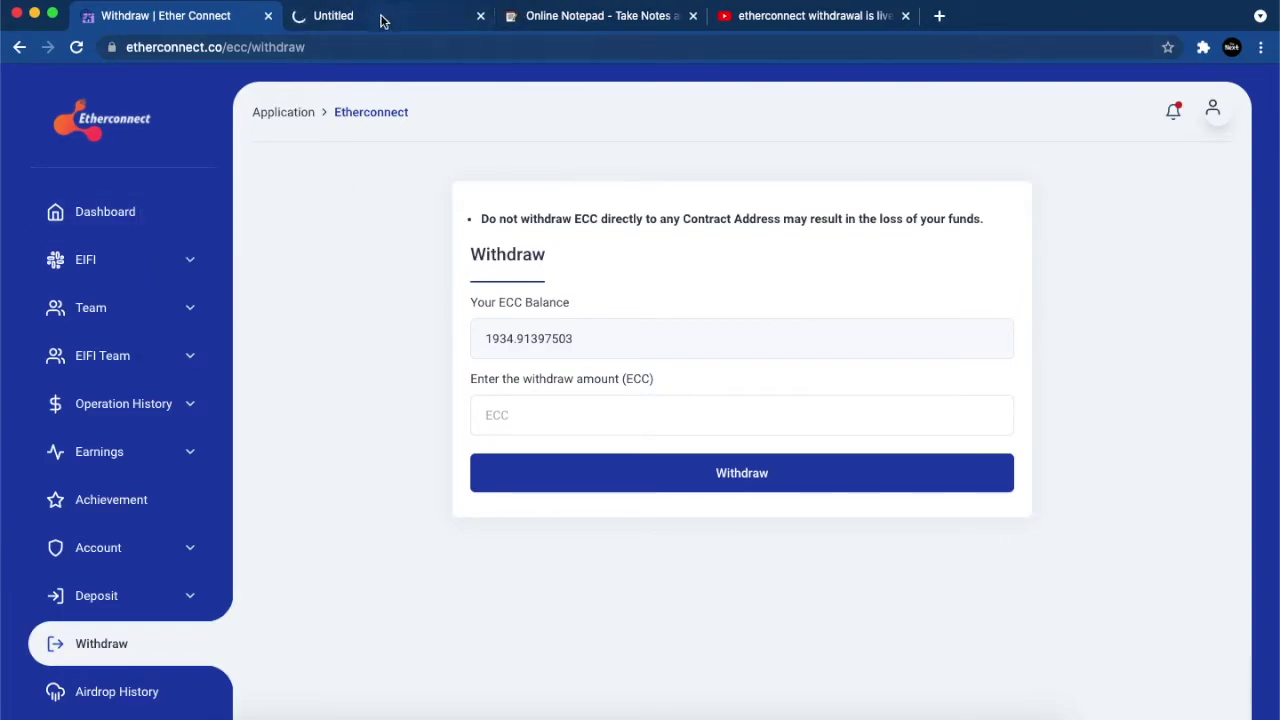
left_click(383, 17)
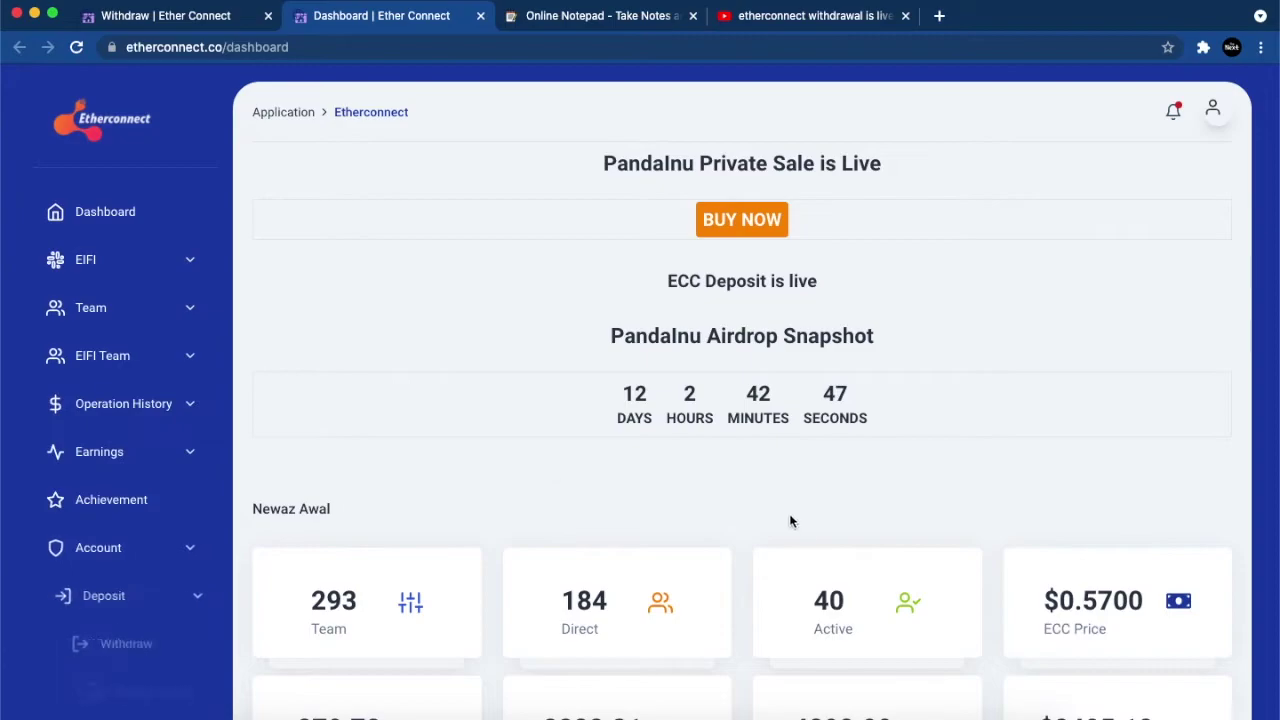
scroll(922, 472, "down", 3)
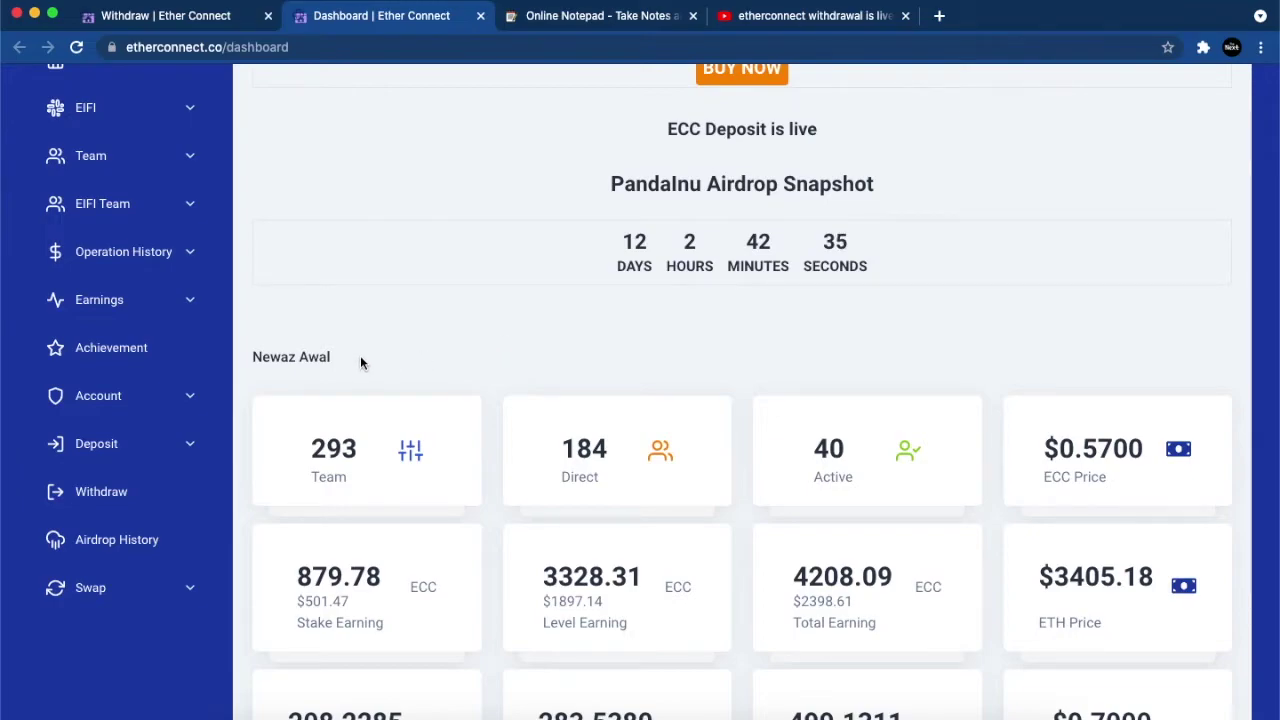
scroll(361, 362, "up", 3)
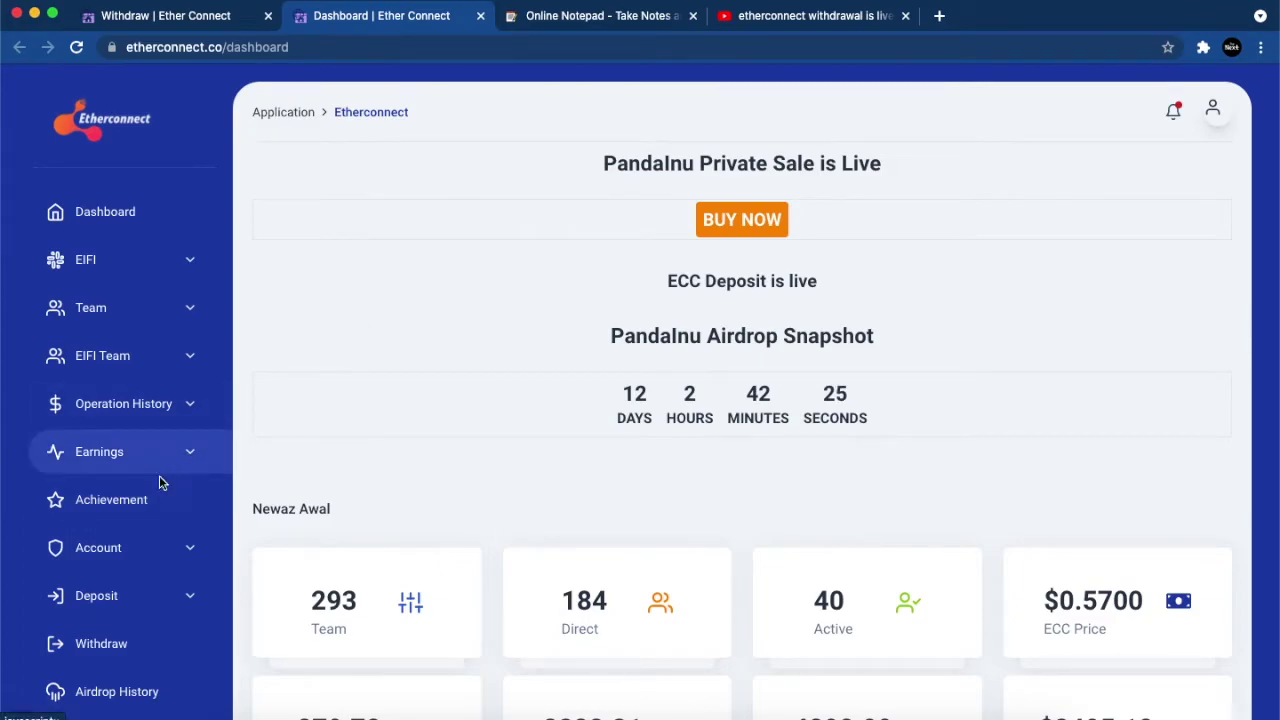
Step: Expand the sidebar's Account section to show the profile and wallet options
left_click(170, 558)
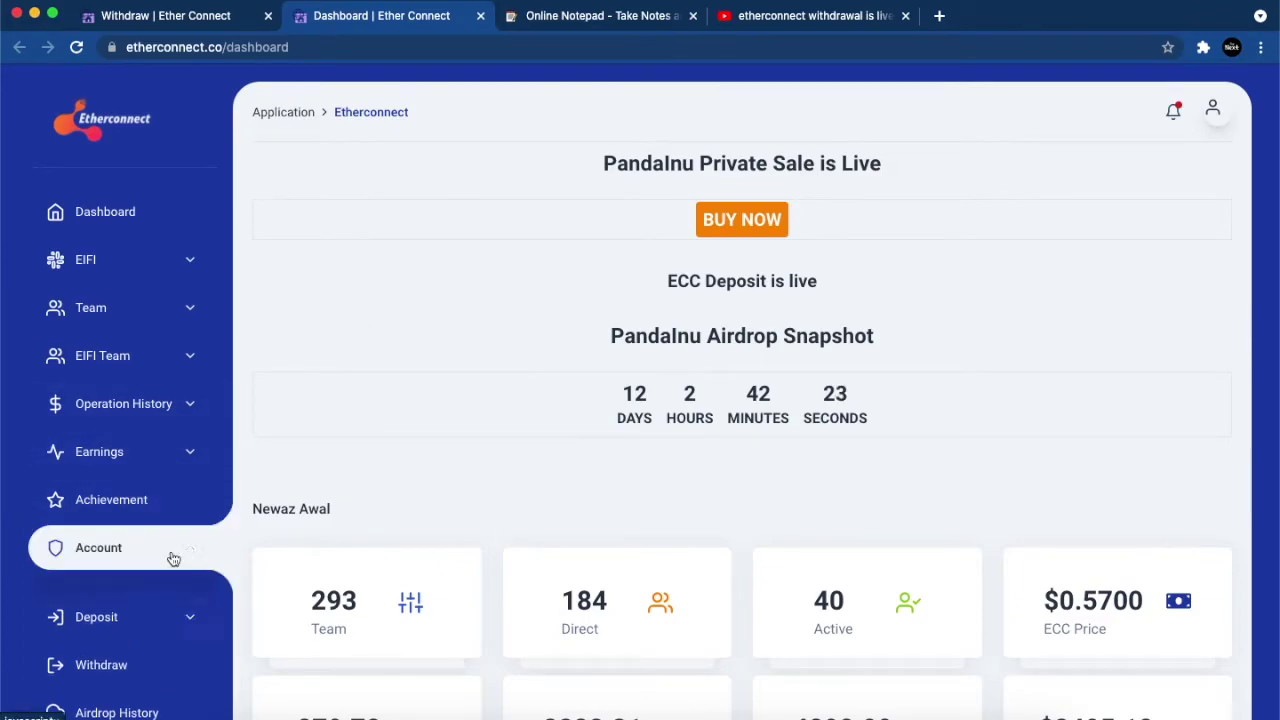
scroll(173, 558, "down", 3)
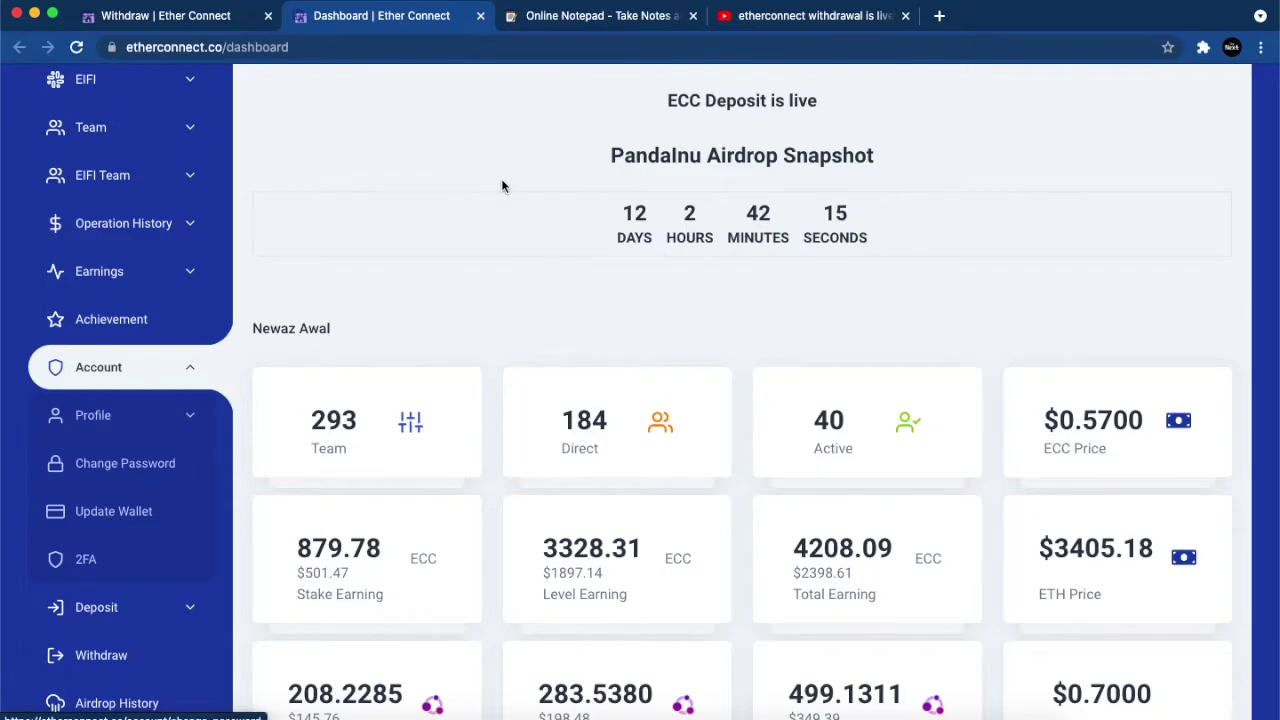
scroll(345, 234, "up", 3)
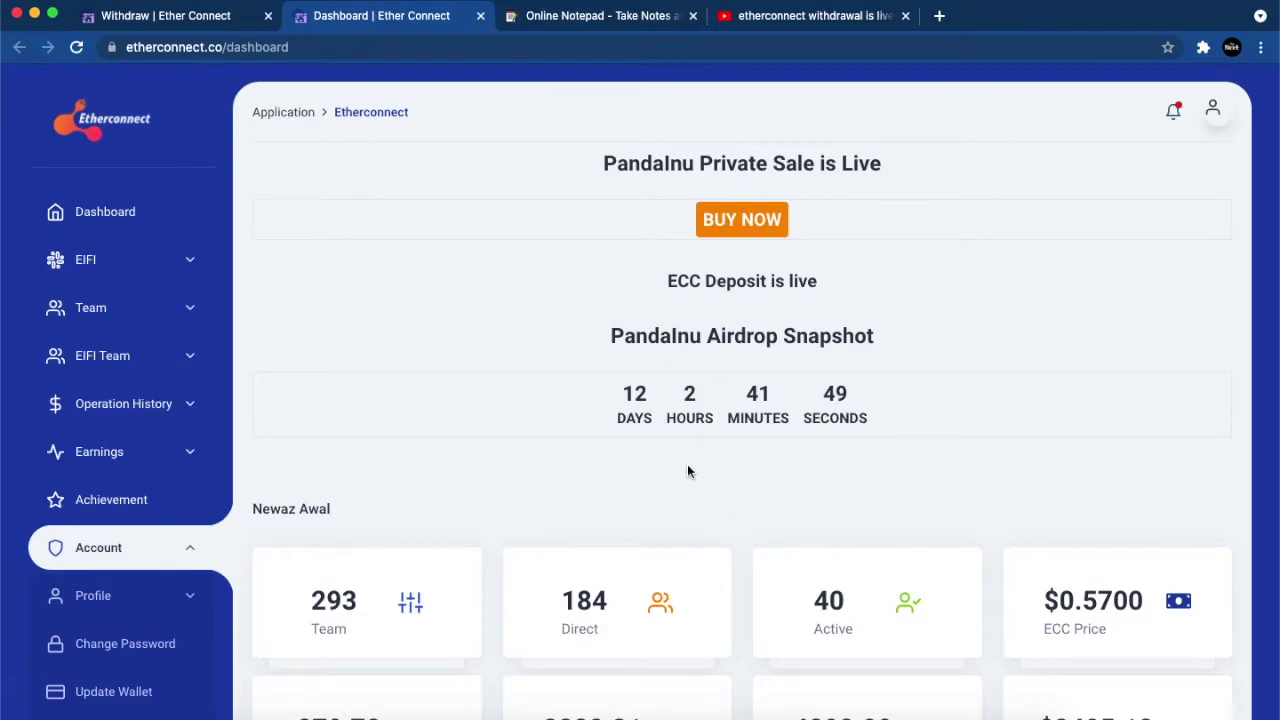
Step: Bring the QuickTime iPhone mirror forward, showing Etherconnect Coin (BEP20) at 0 ECC
left_click(915, 714)
Step: Open MetaMask in the browser on Smart Chain and check the 0 ECC token details
key("ctrl+Up")
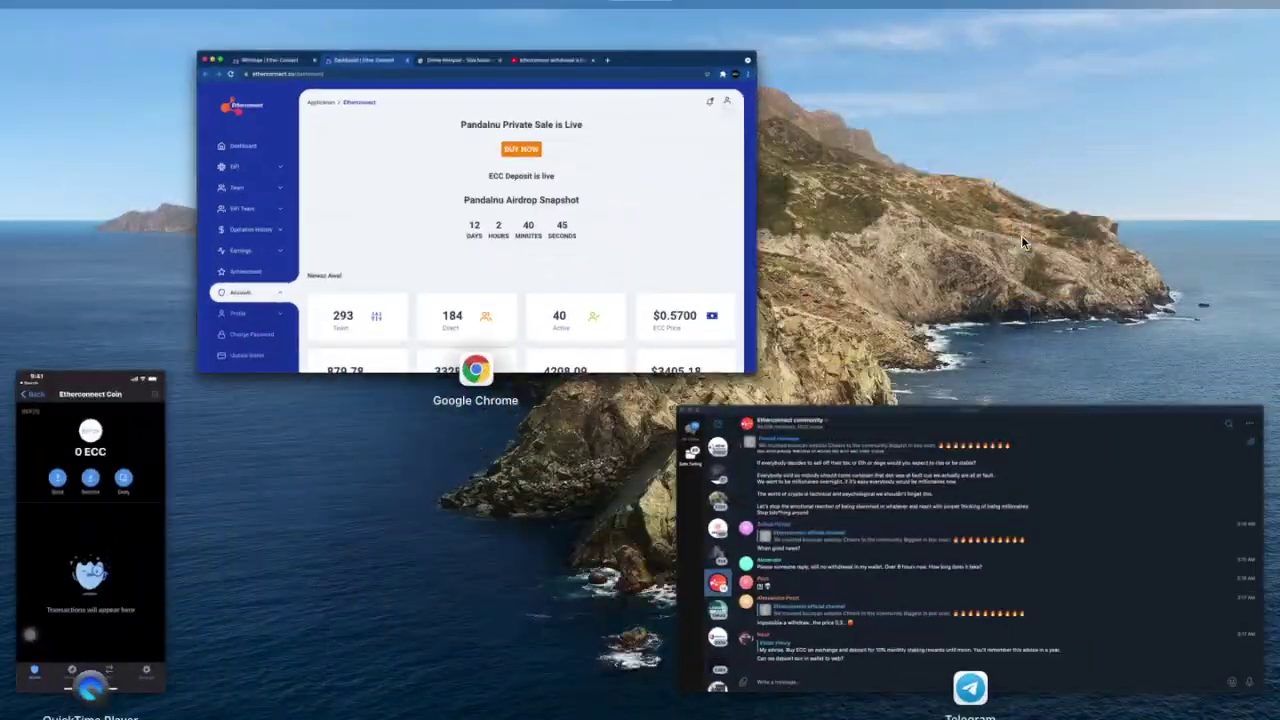
left_click(677, 276)
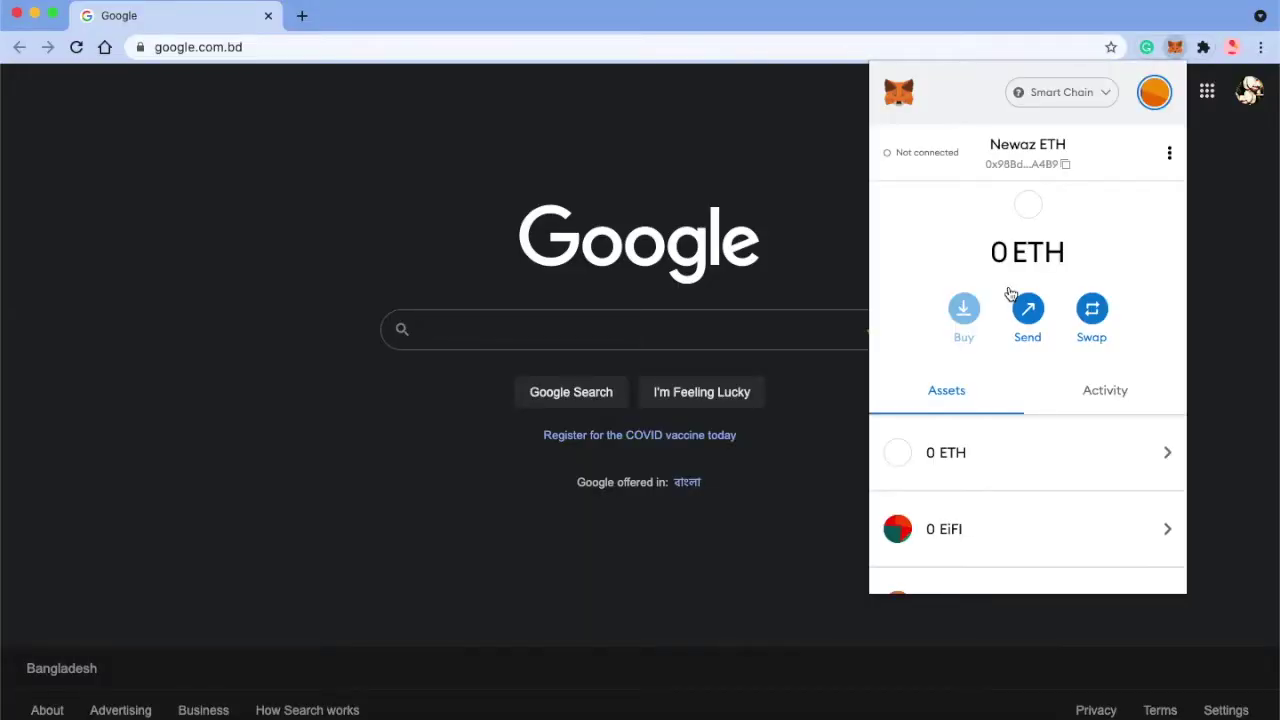
left_click(1056, 103)
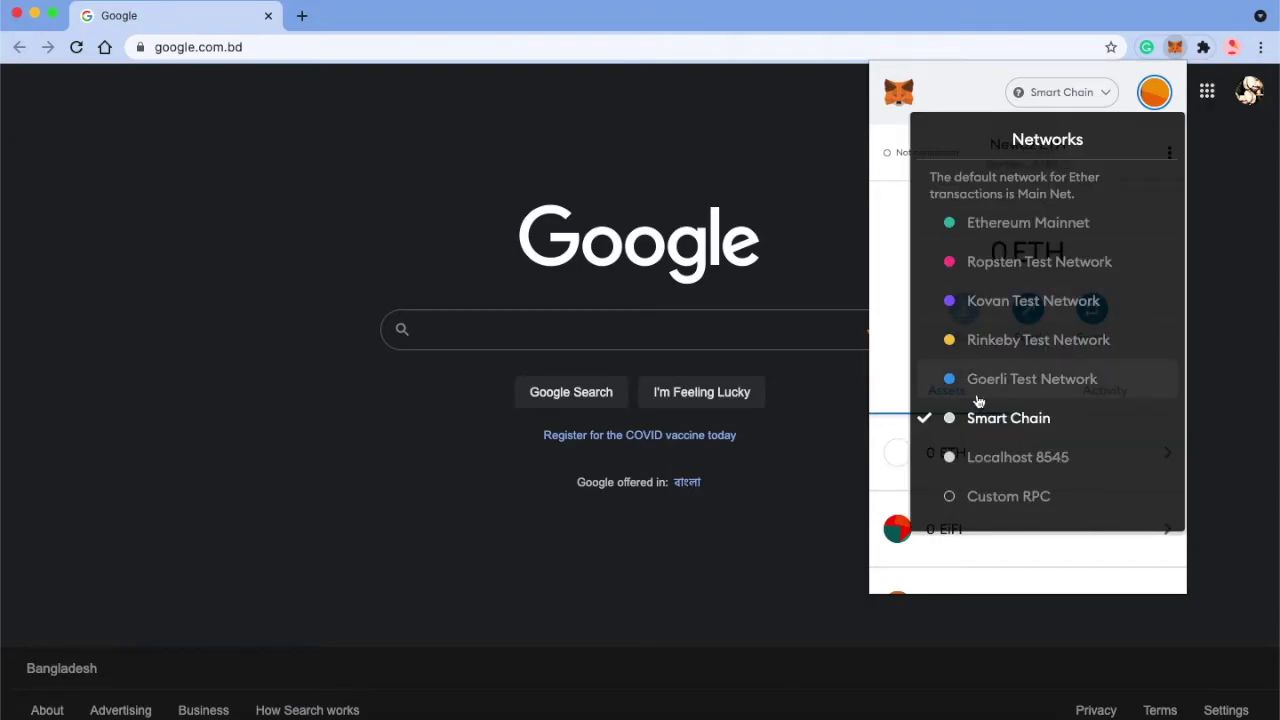
left_click(970, 429)
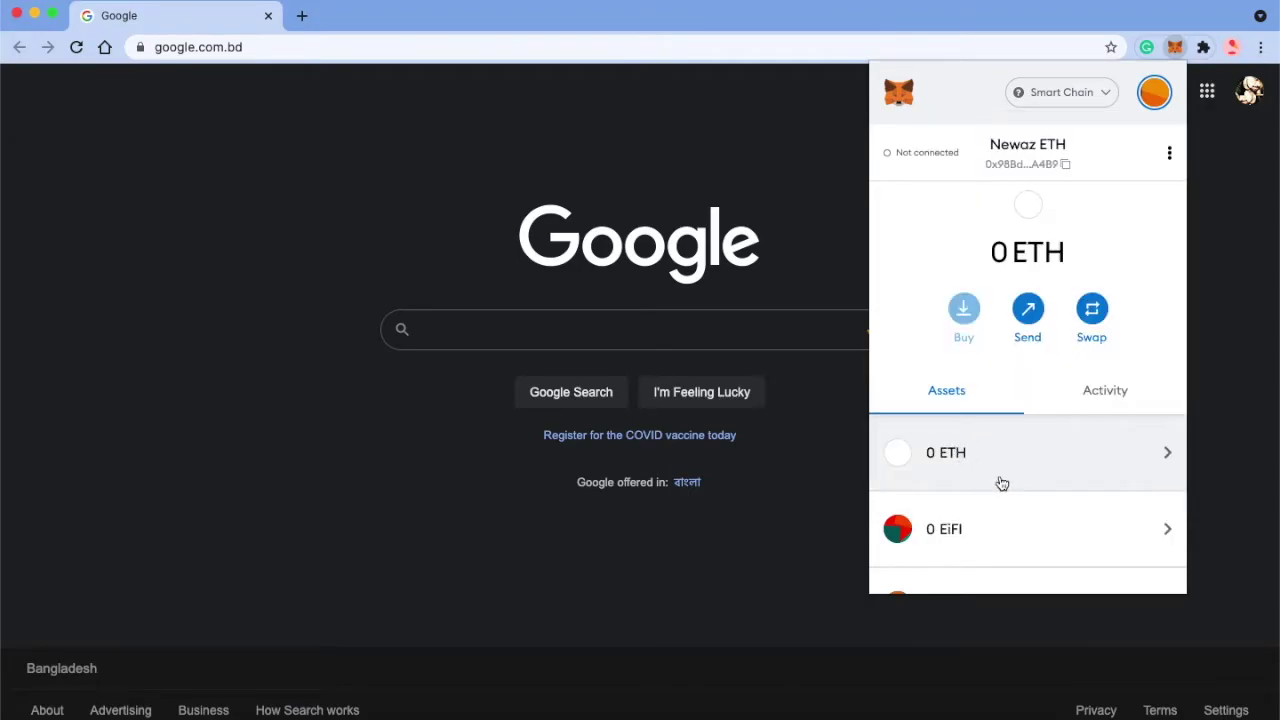
scroll(997, 483, "down", 3)
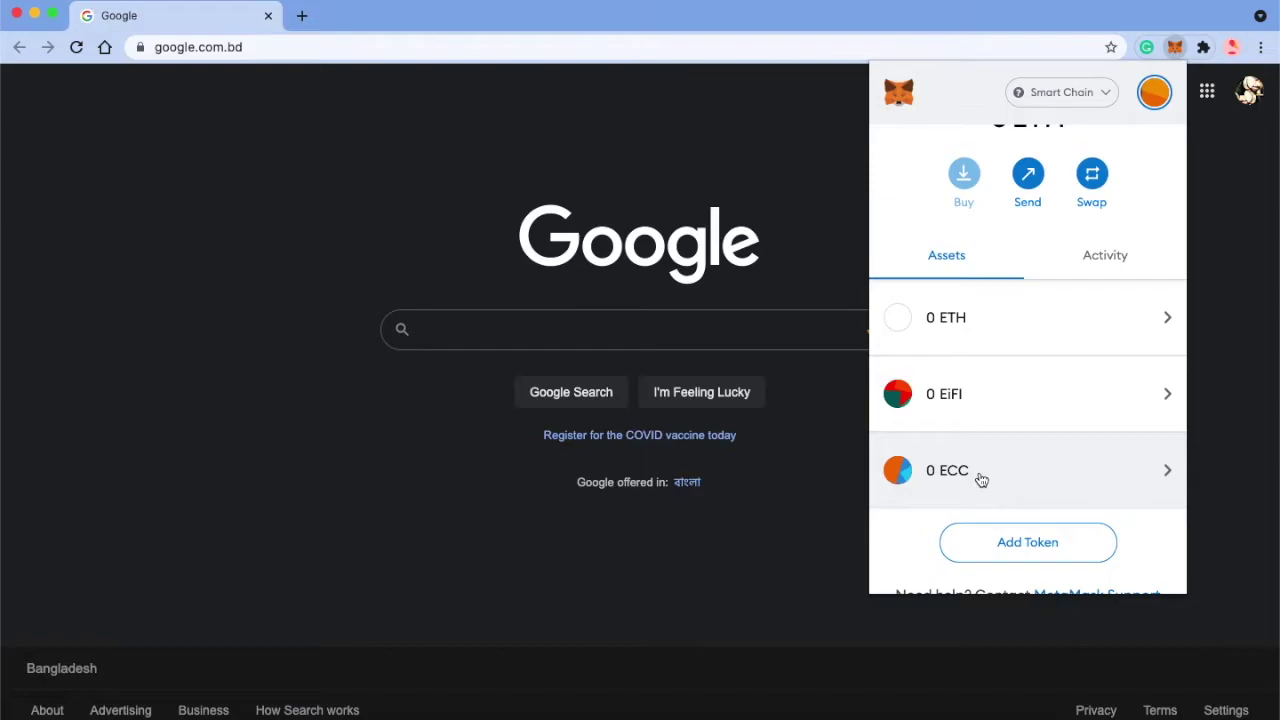
left_click(979, 471)
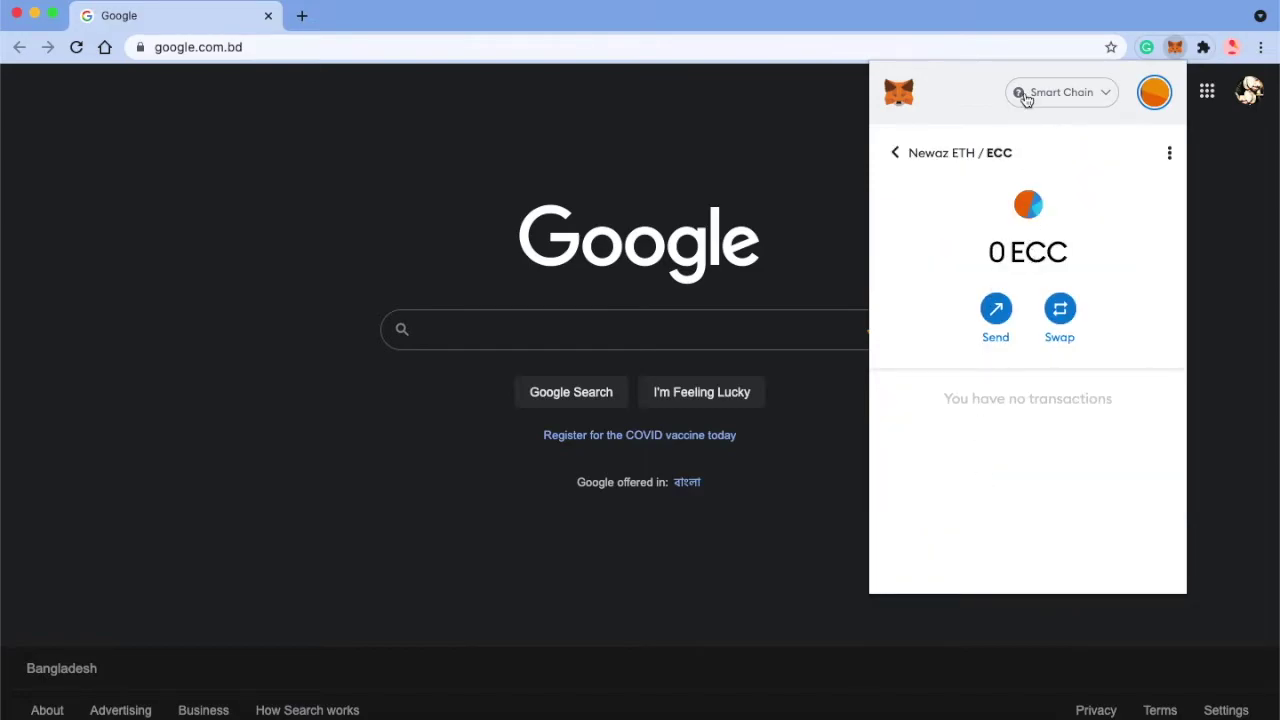
left_click(894, 155)
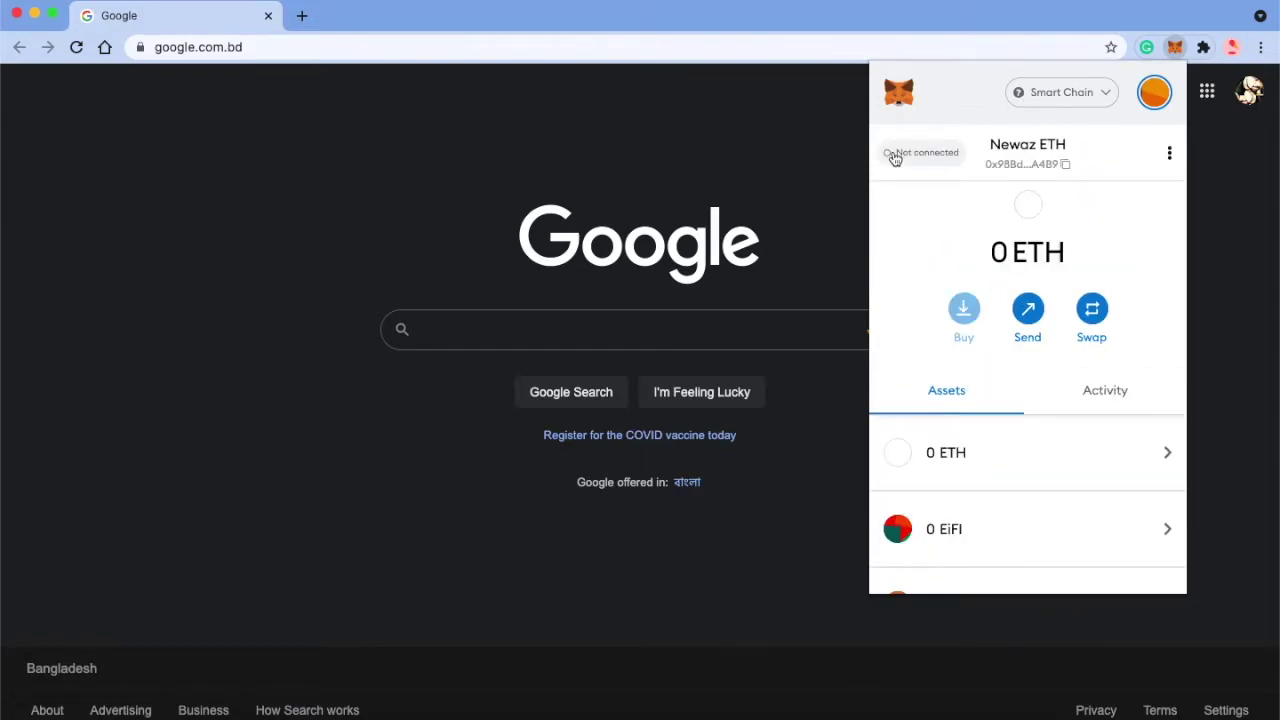
Step: Switch MetaMask to Ethereum Mainnet and back to Smart Chain, confirming 0 ECC among assets
left_click(1063, 104)
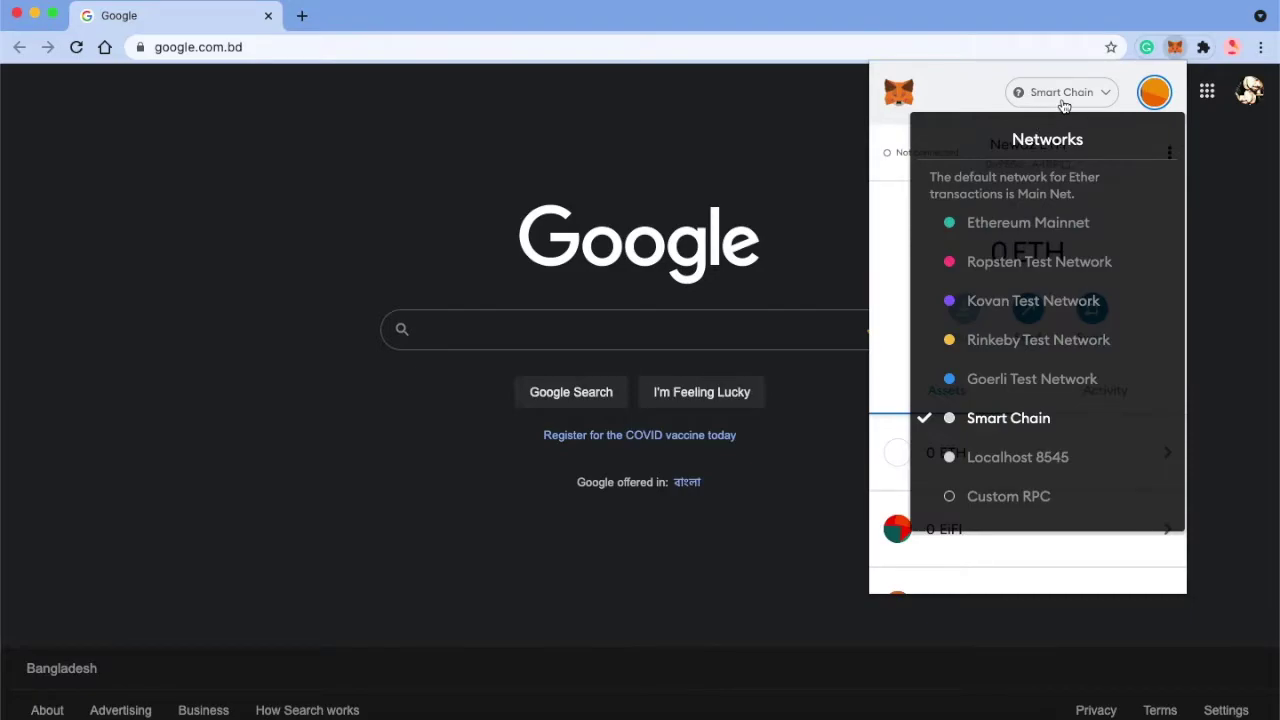
left_click(991, 222)
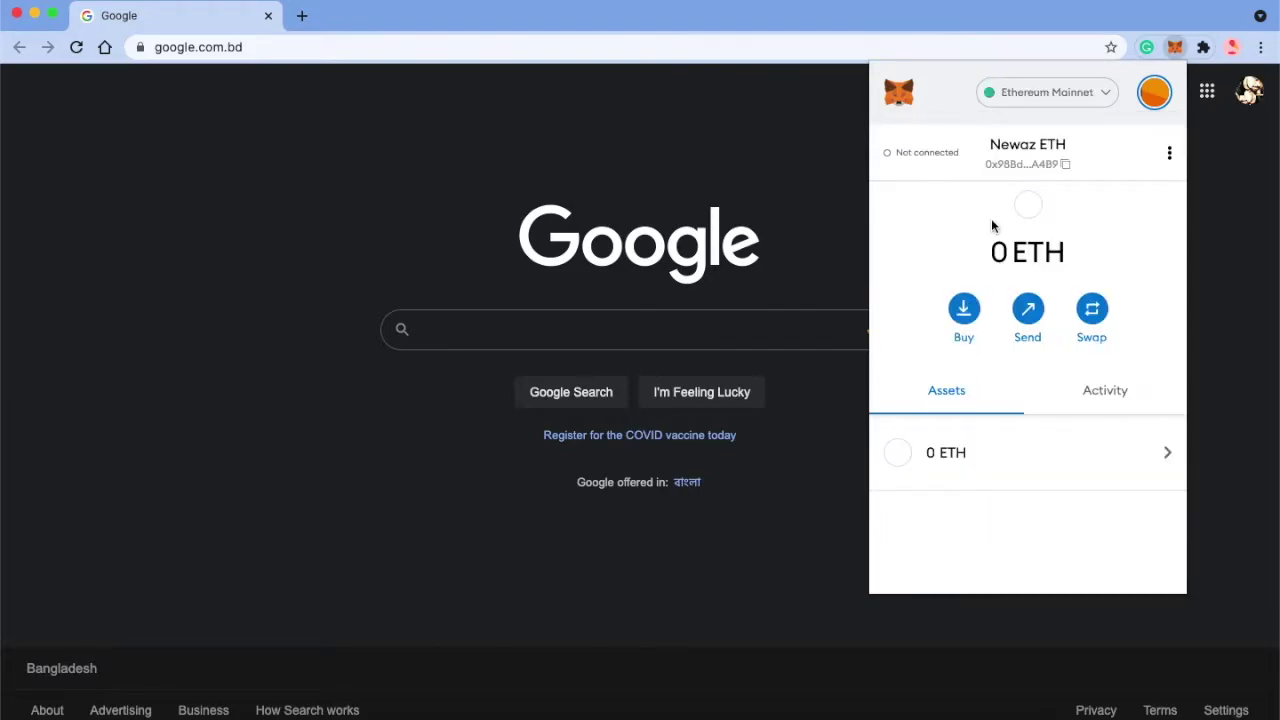
left_click(1048, 92)
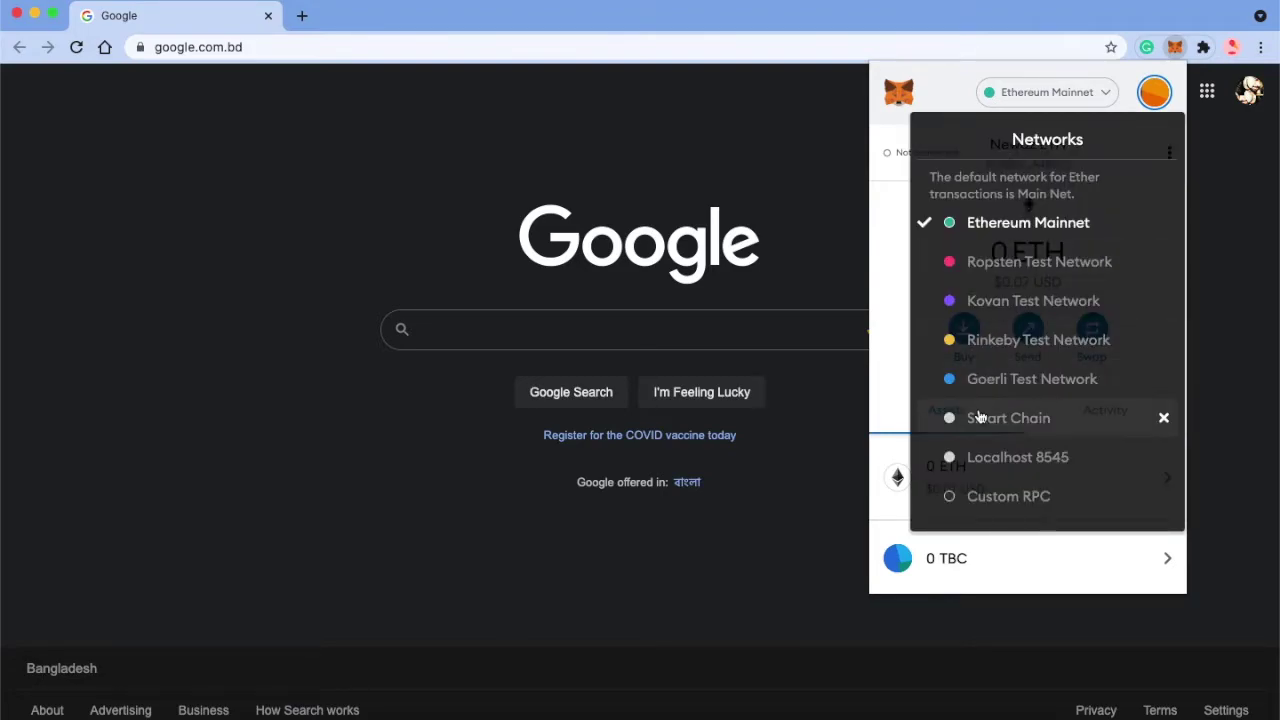
left_click(979, 420)
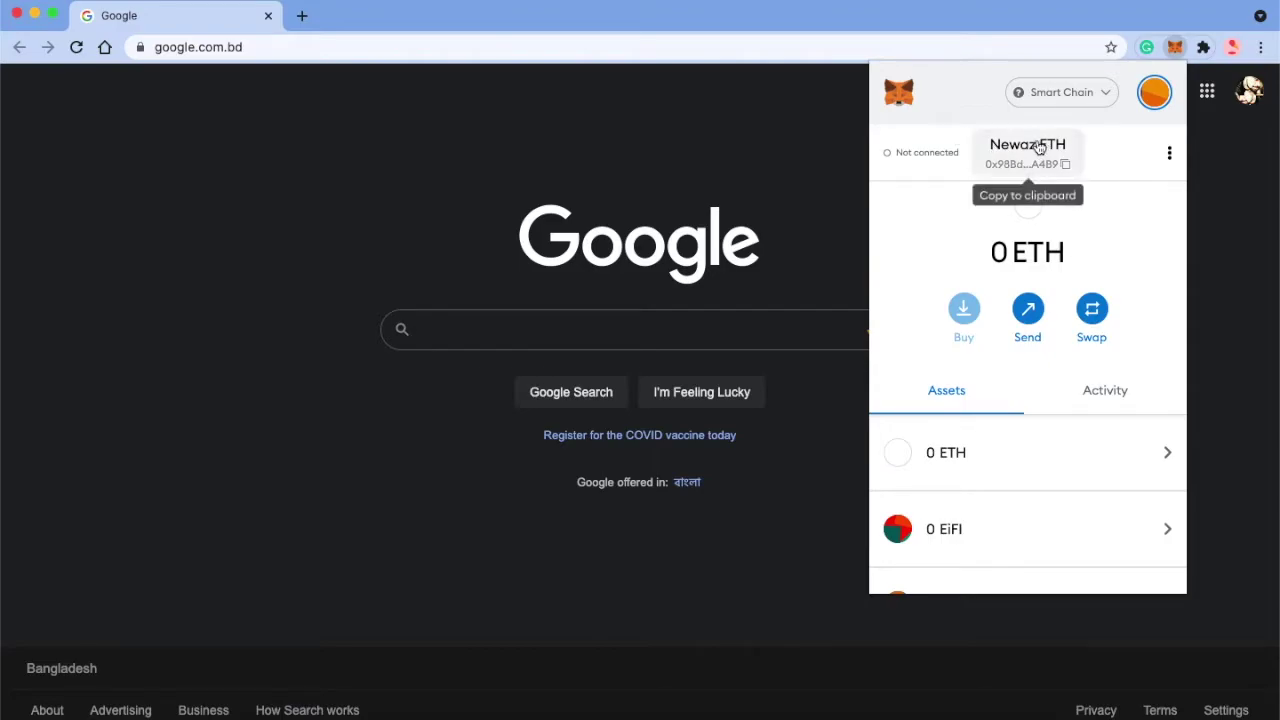
left_click(1075, 95)
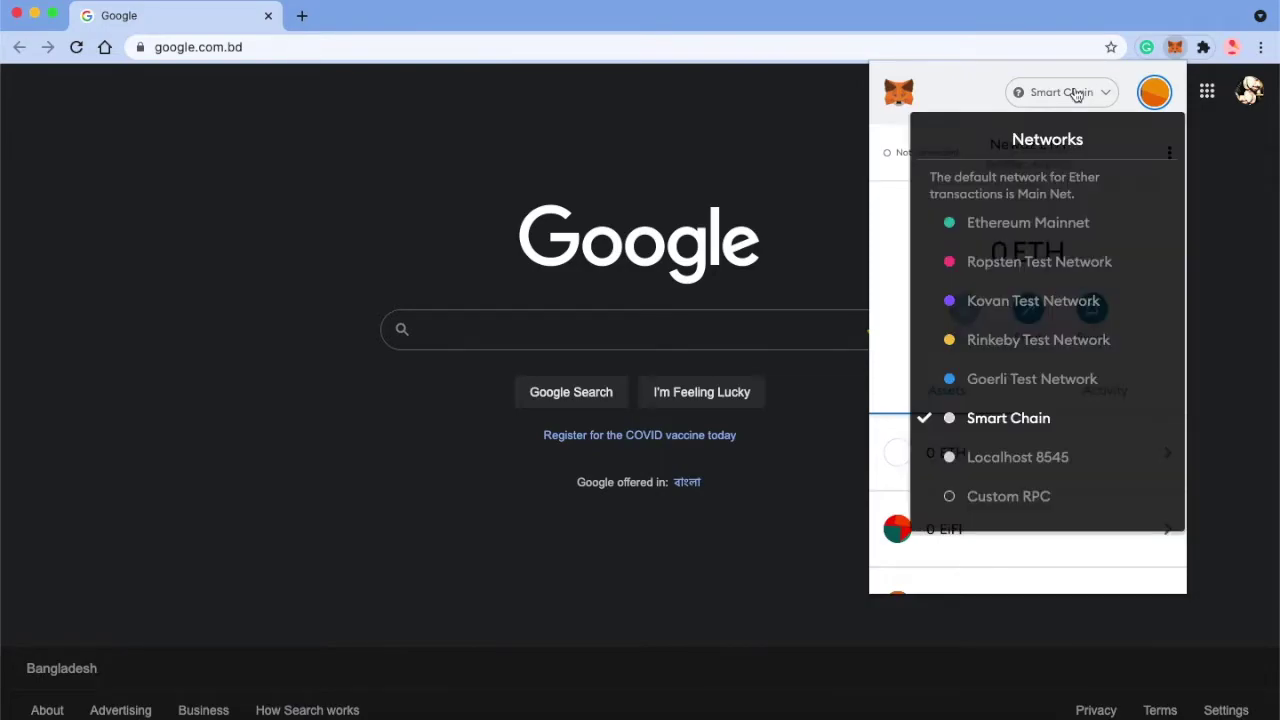
left_click(977, 417)
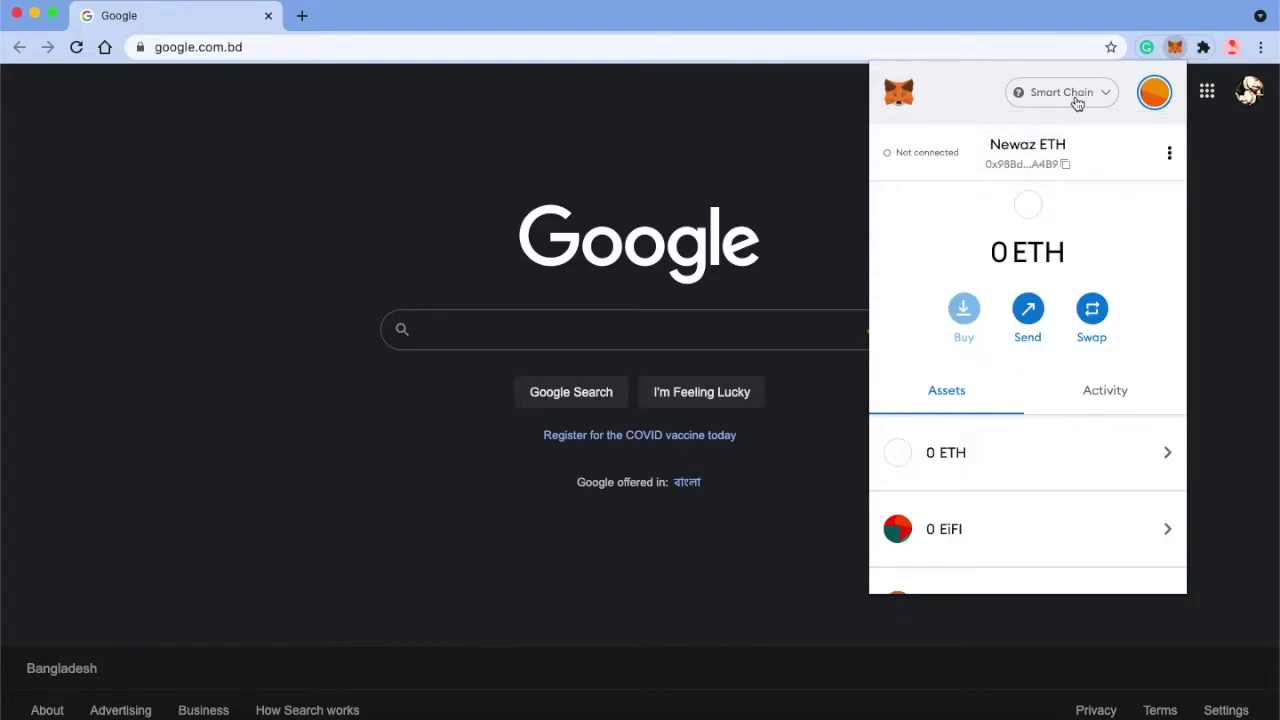
scroll(997, 322, "down", 3)
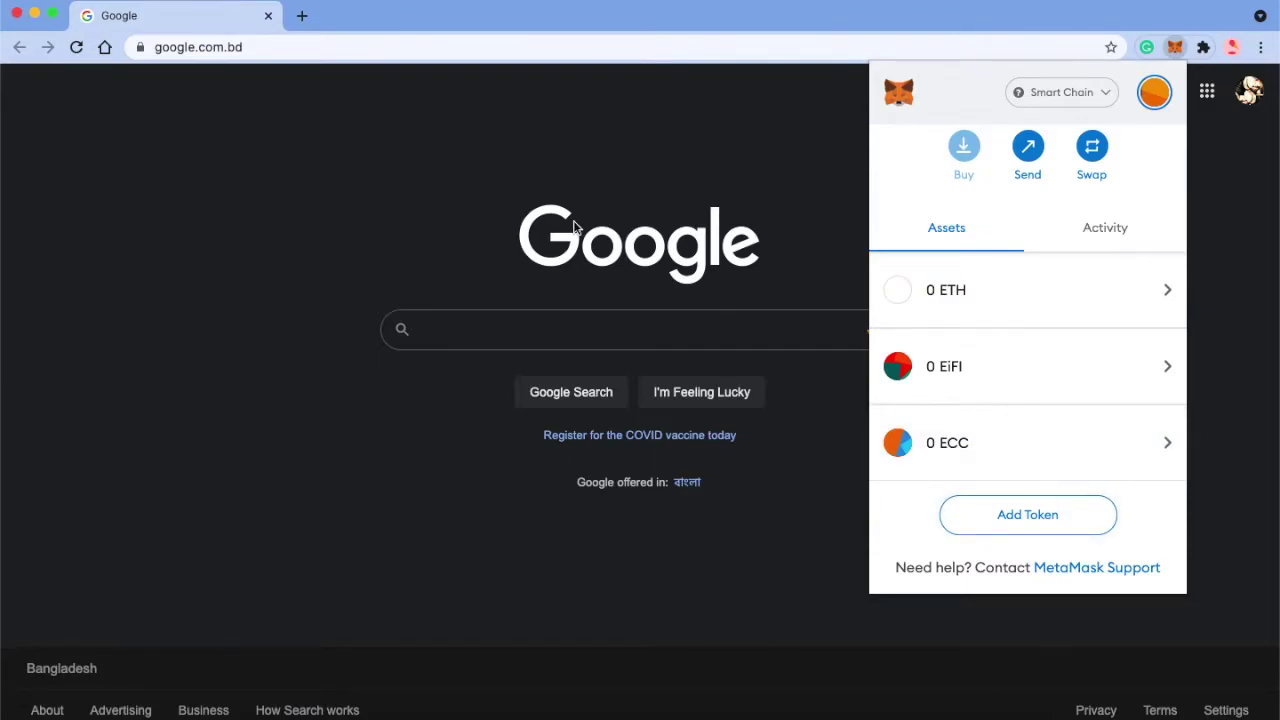
key("ctrl+Up")
Step: Review the aNotepad ECC withdrawal checklist, then expand Account on the Withdraw page to reveal Update Wallet
left_click(626, 413)
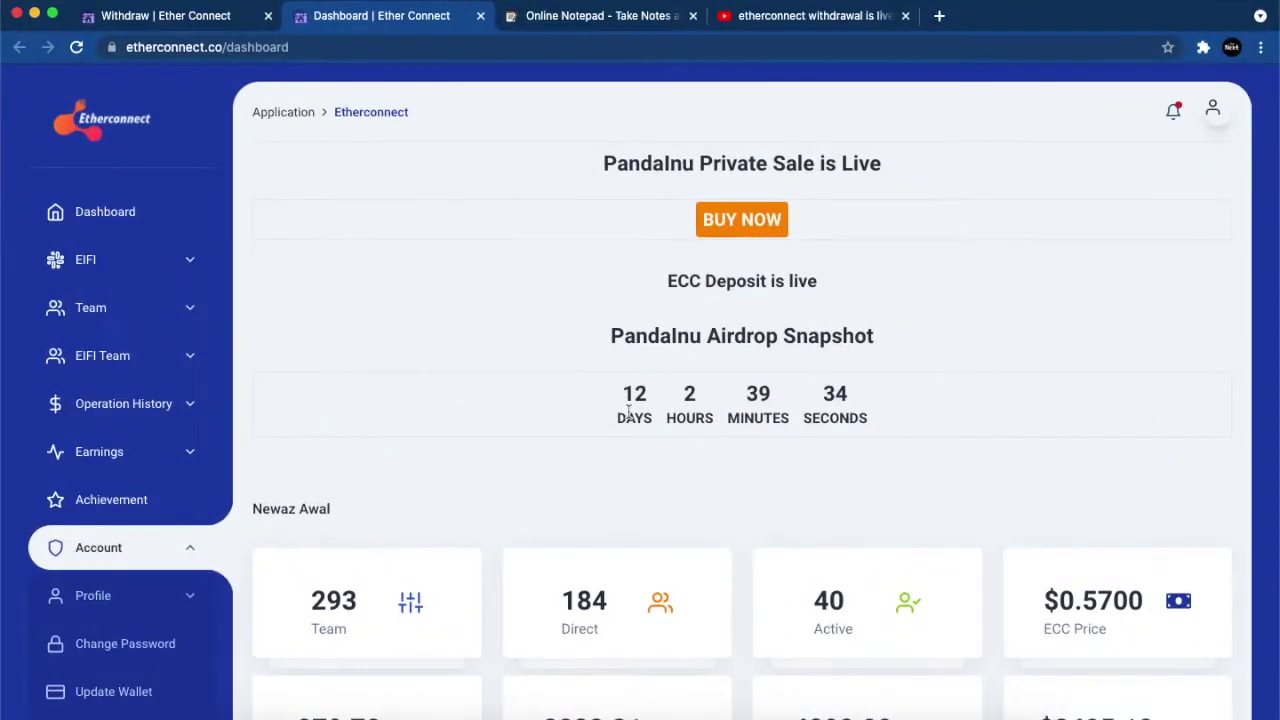
left_click(585, 16)
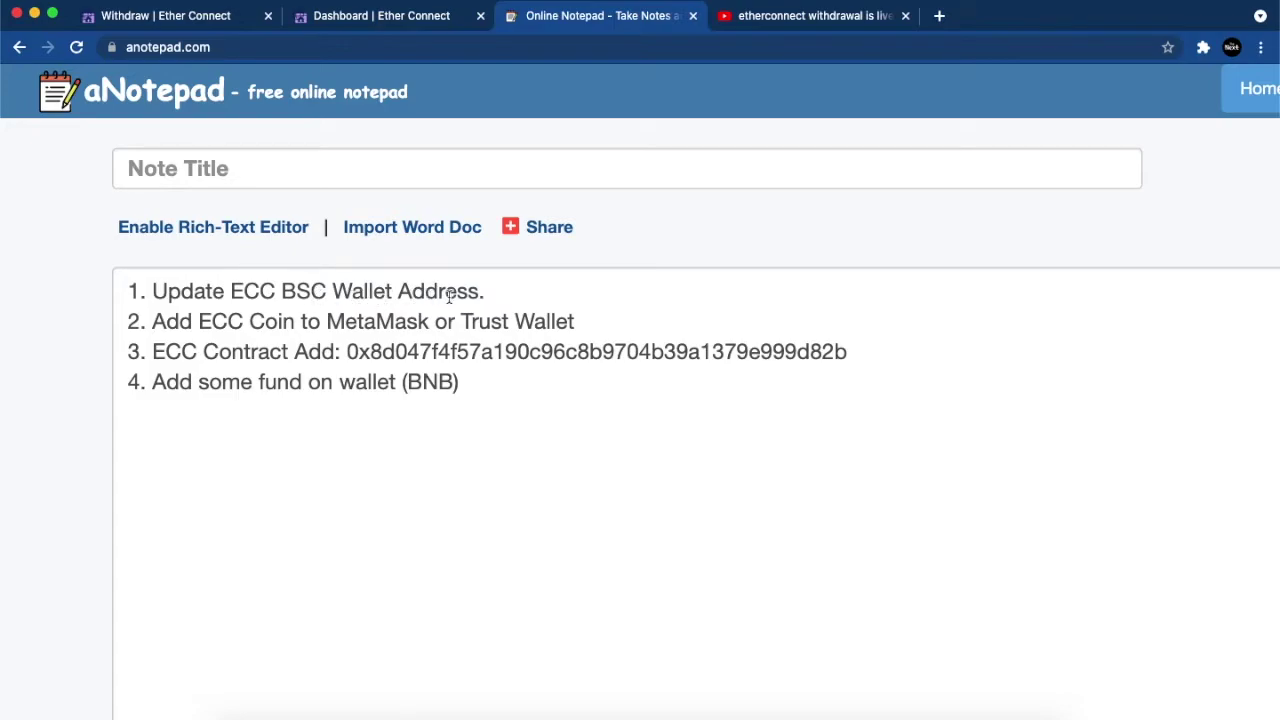
left_click(200, 22)
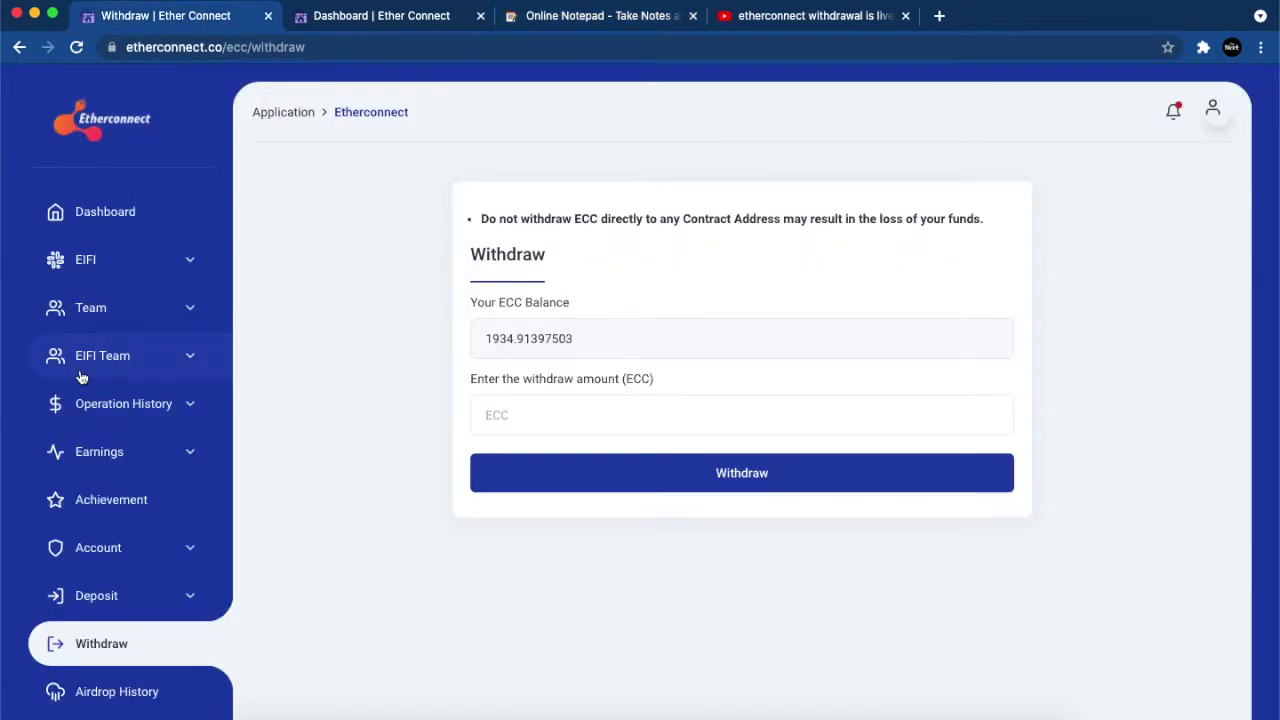
left_click(104, 549)
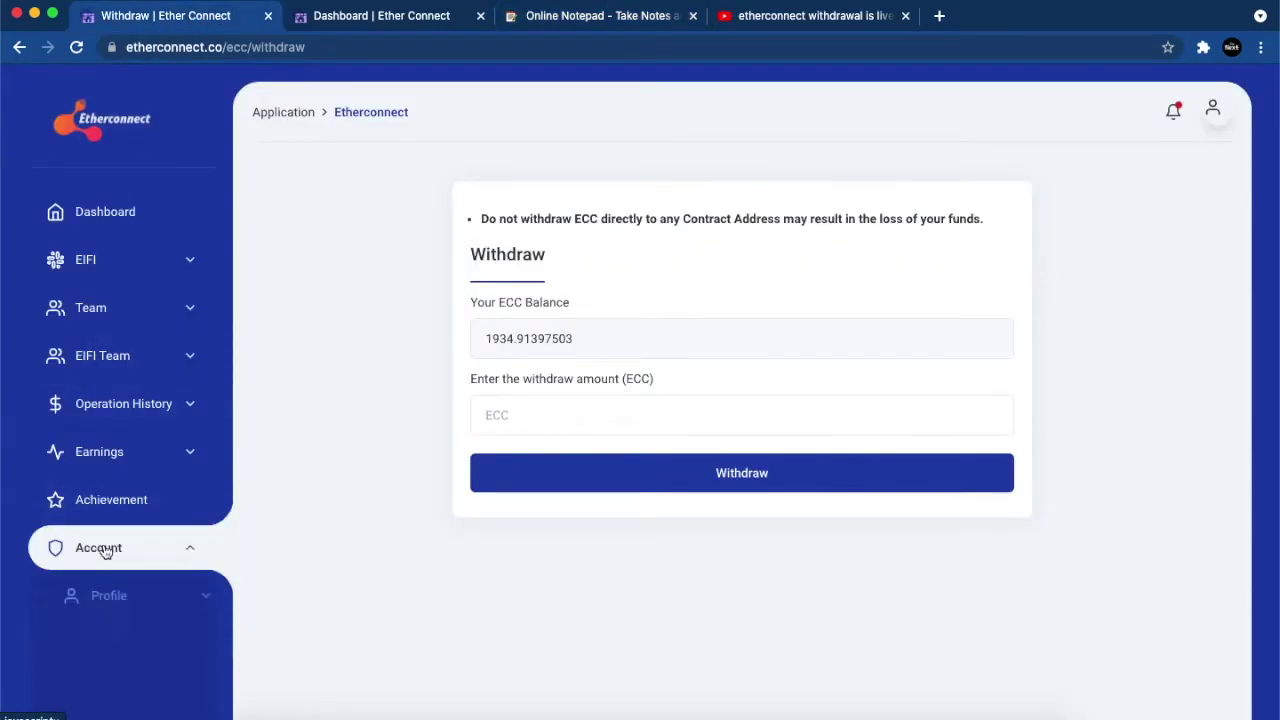
scroll(131, 612, "down", 3)
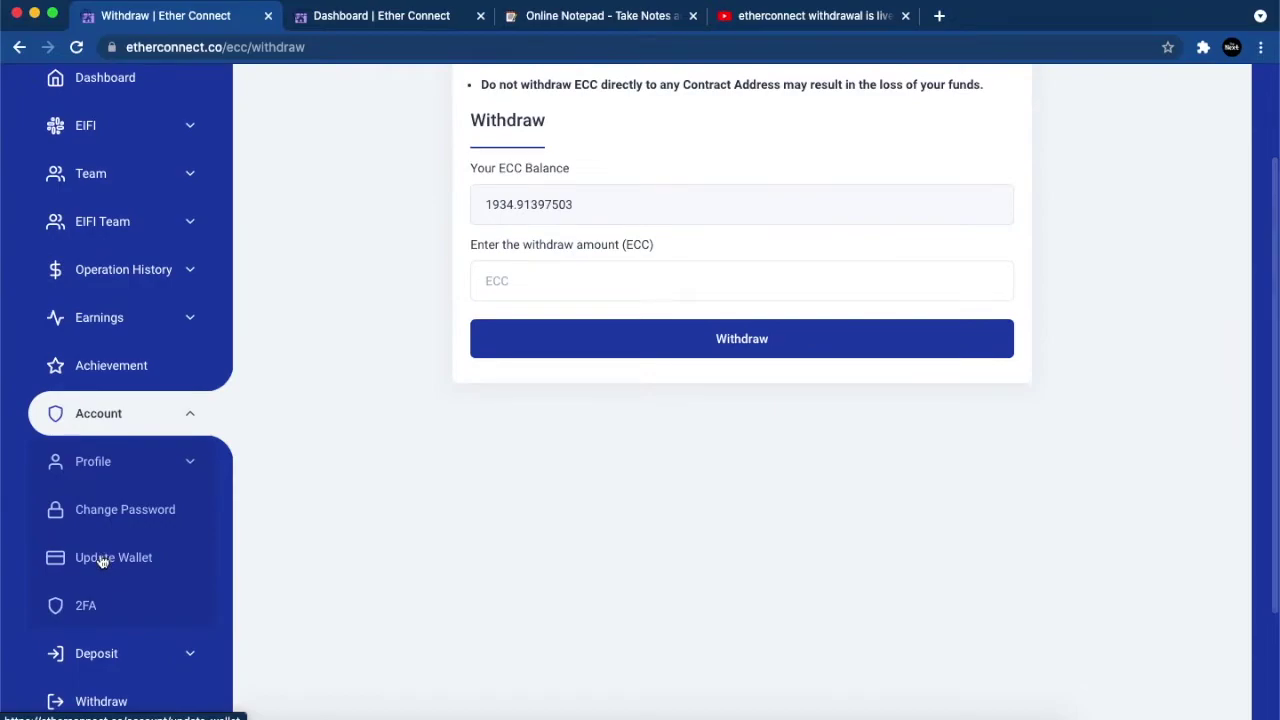
Step: Place the caret before the 0x contract address in aNotepad and bring up the mirrored phone wallet
left_click(566, 16)
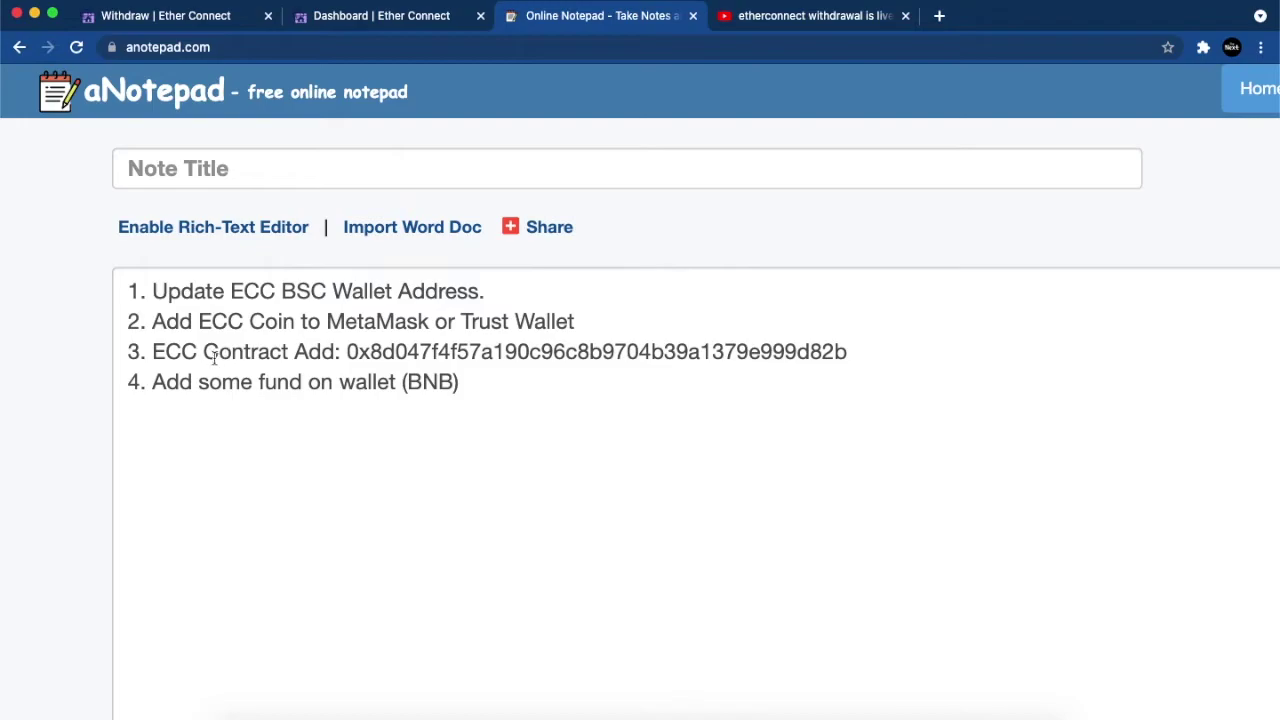
left_click(346, 351)
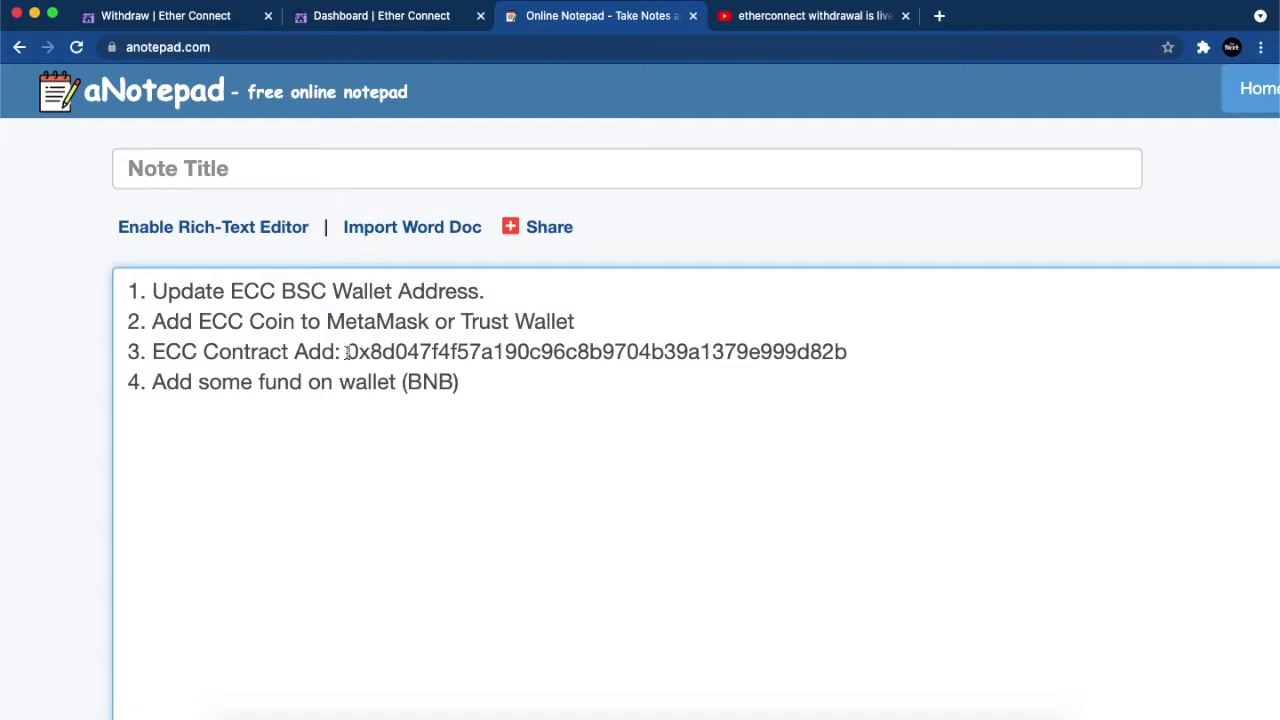
key("super+Tab")
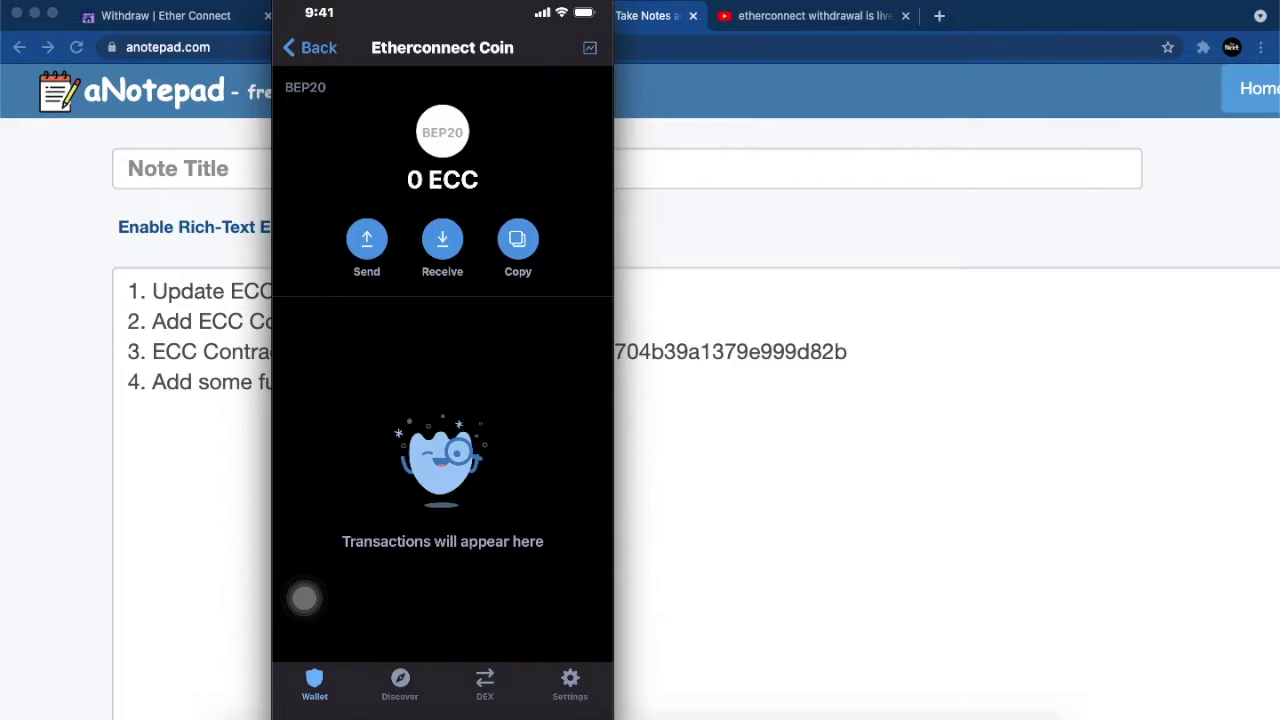
Step: Return from the Etherconnect Coin details to the top of the Trust Wallet token list
left_click(310, 47)
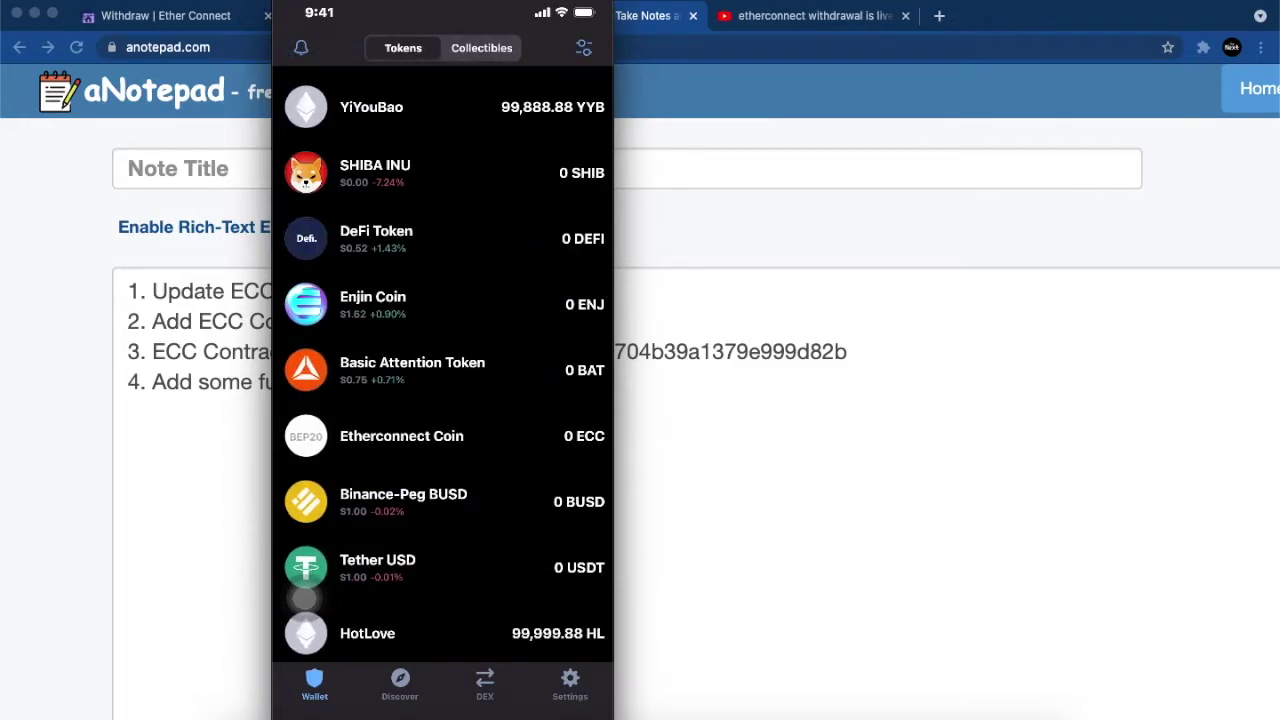
scroll(305, 598, "up", 15)
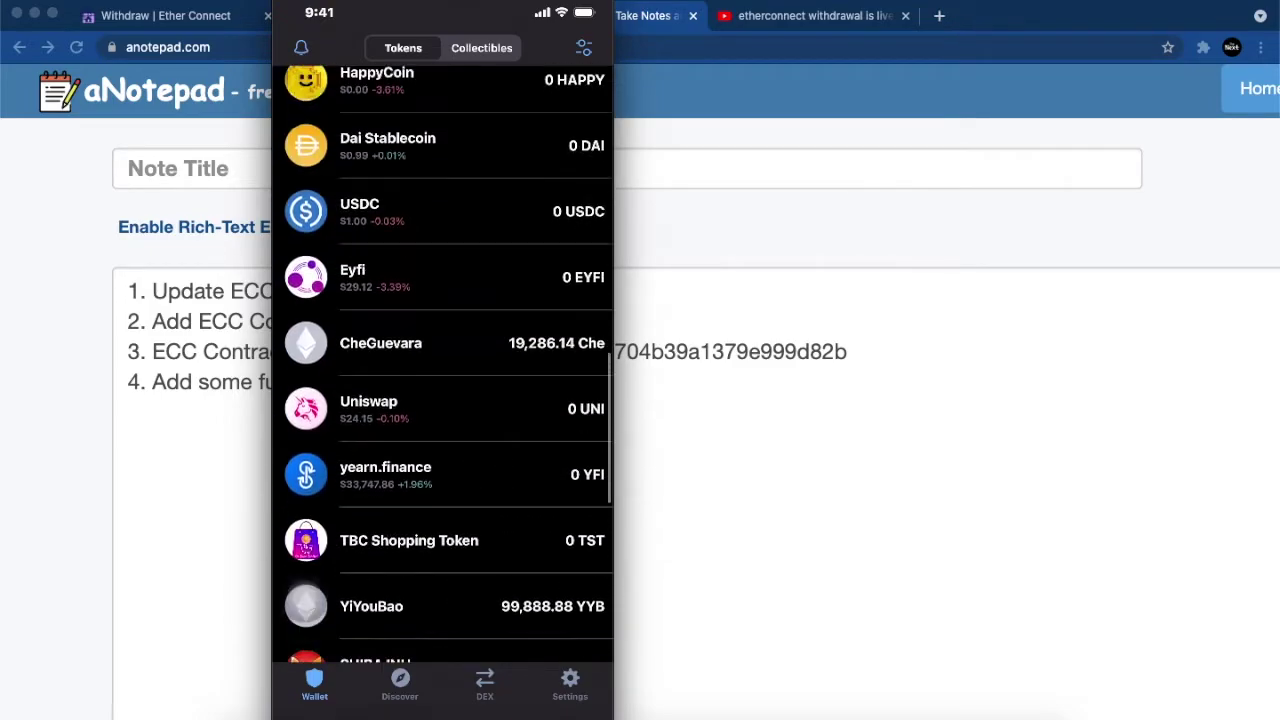
scroll(442, 400, "up", 10)
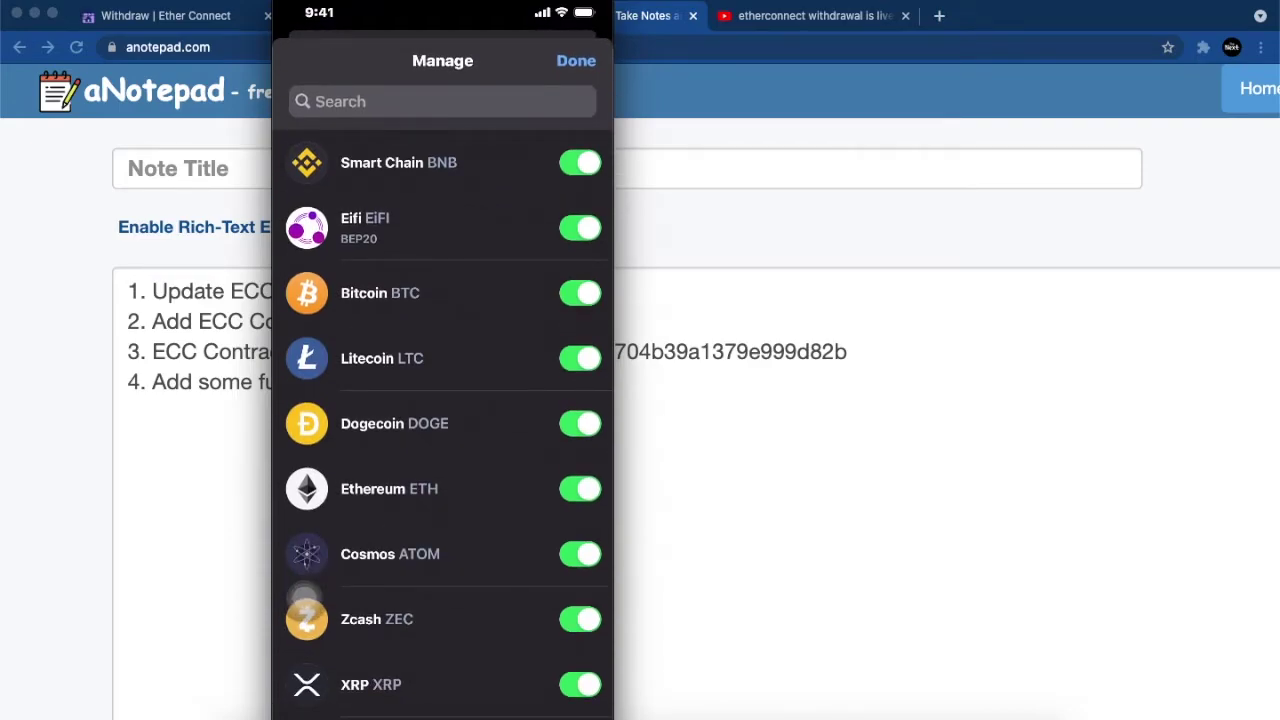
Step: Paste the ECC contract address into the wallet's token search
left_click(442, 101)
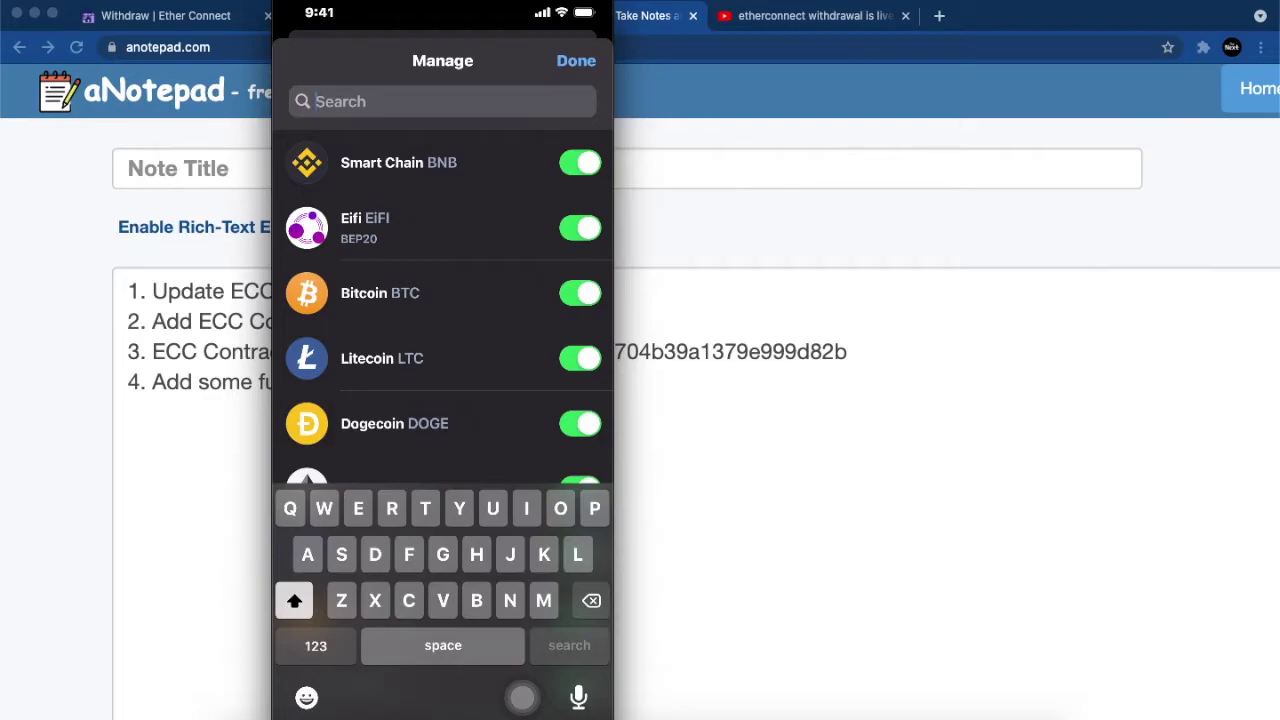
left_click(320, 101)
left_click(316, 61)
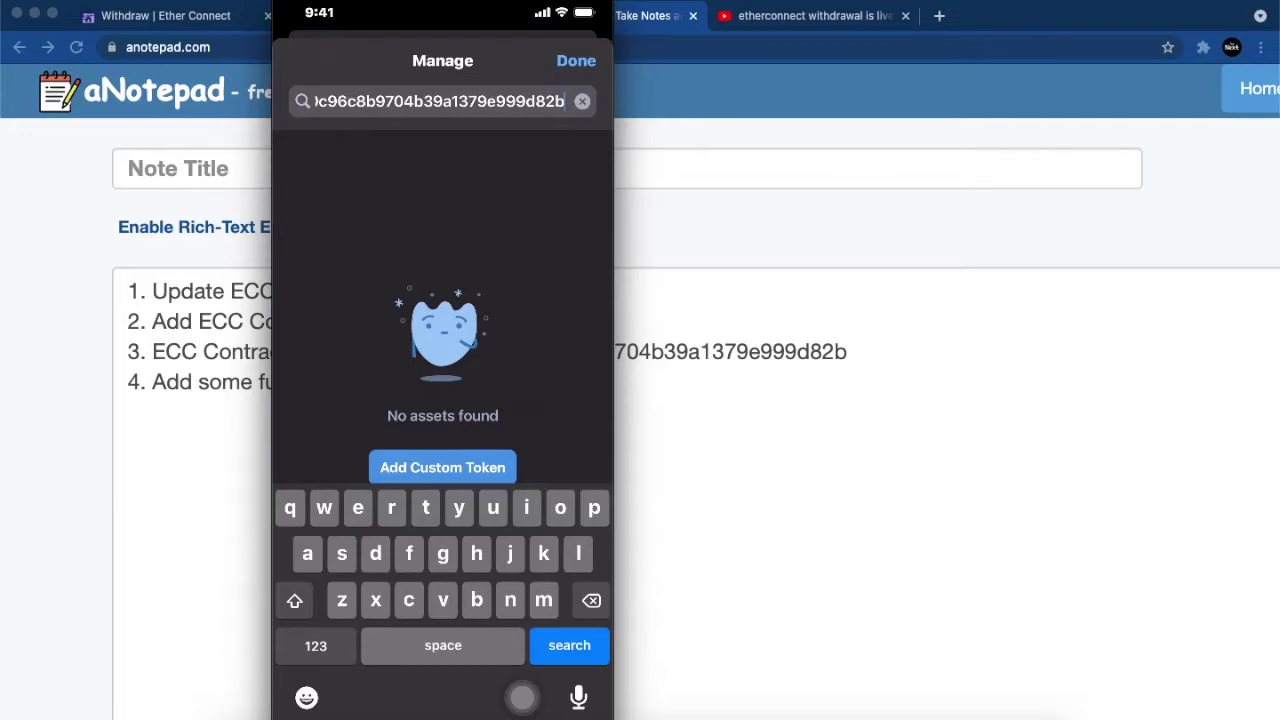
Step: Check that the contract on Smart Chain fills in Etherconnect Coin, ECC, 8 decimals, then cancel
left_click(442, 467)
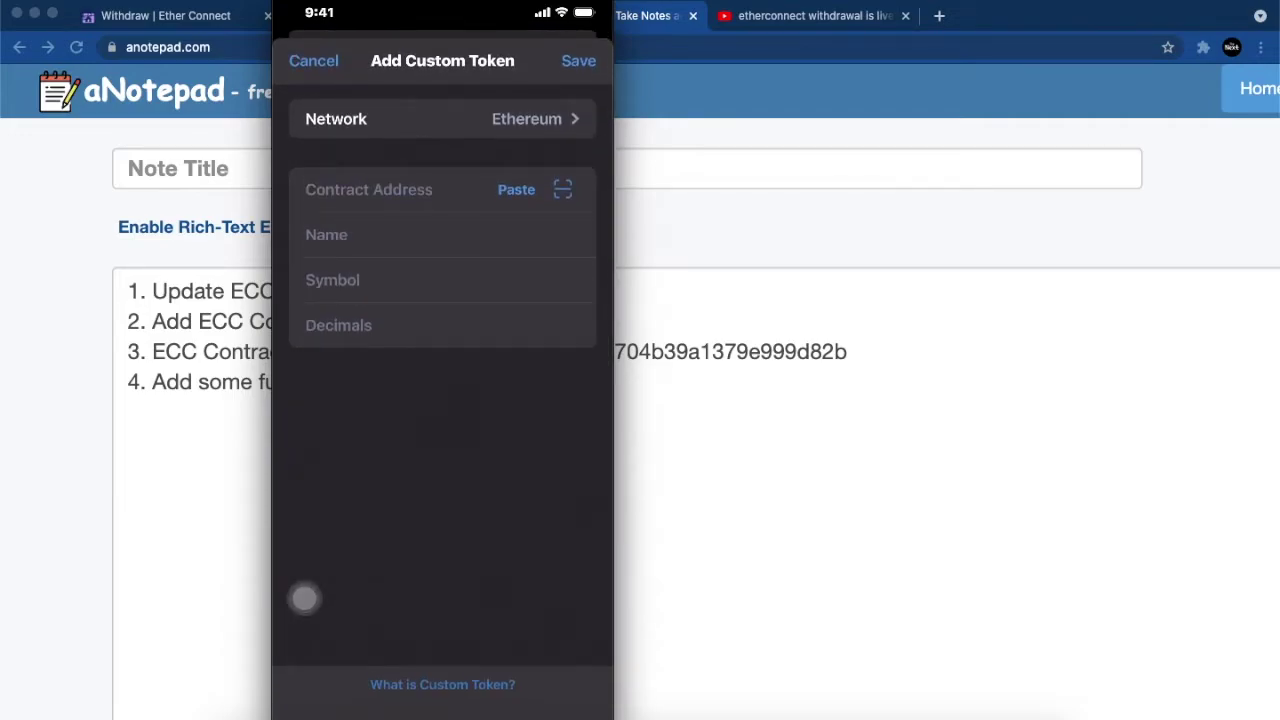
left_click(440, 118)
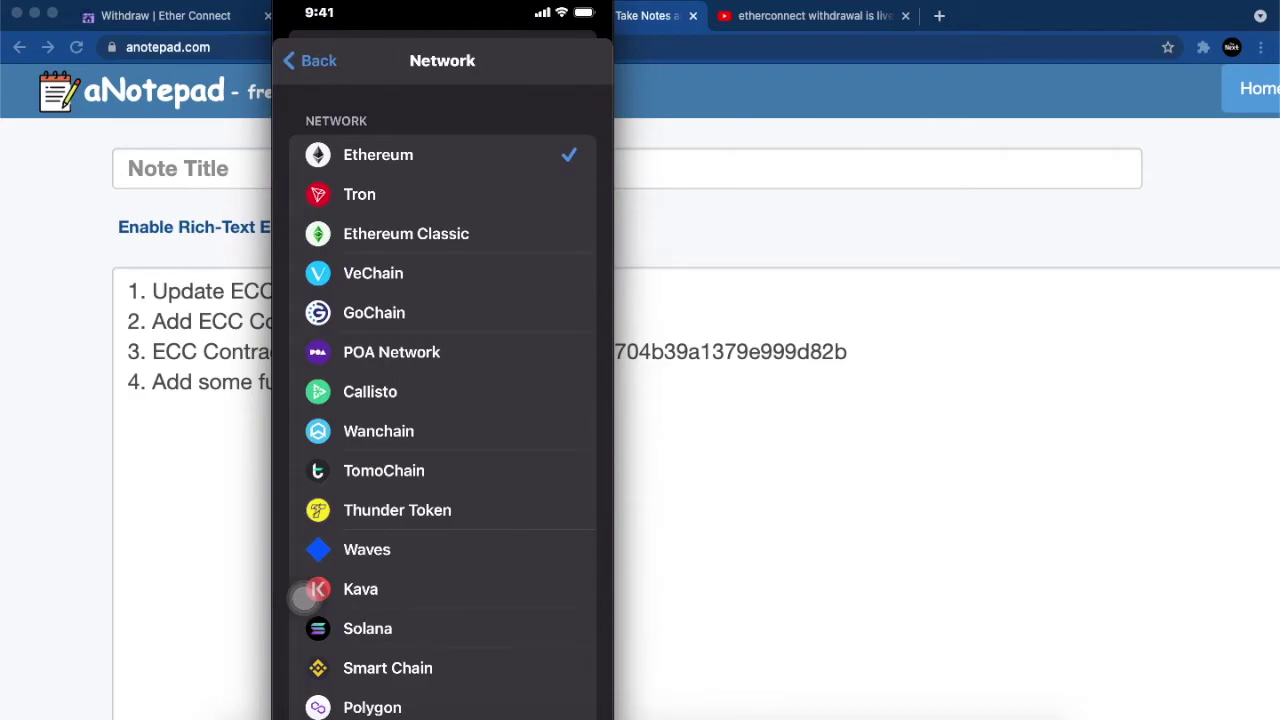
scroll(304, 597, "down", 3)
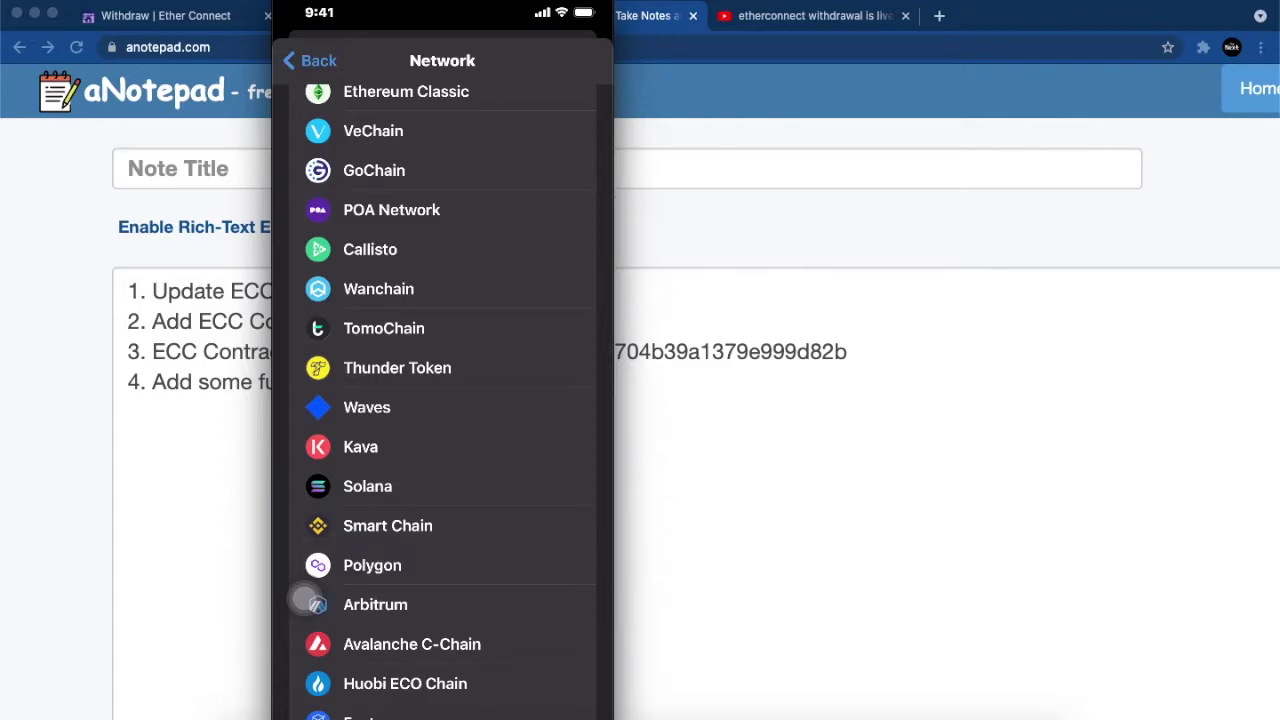
left_click(304, 597)
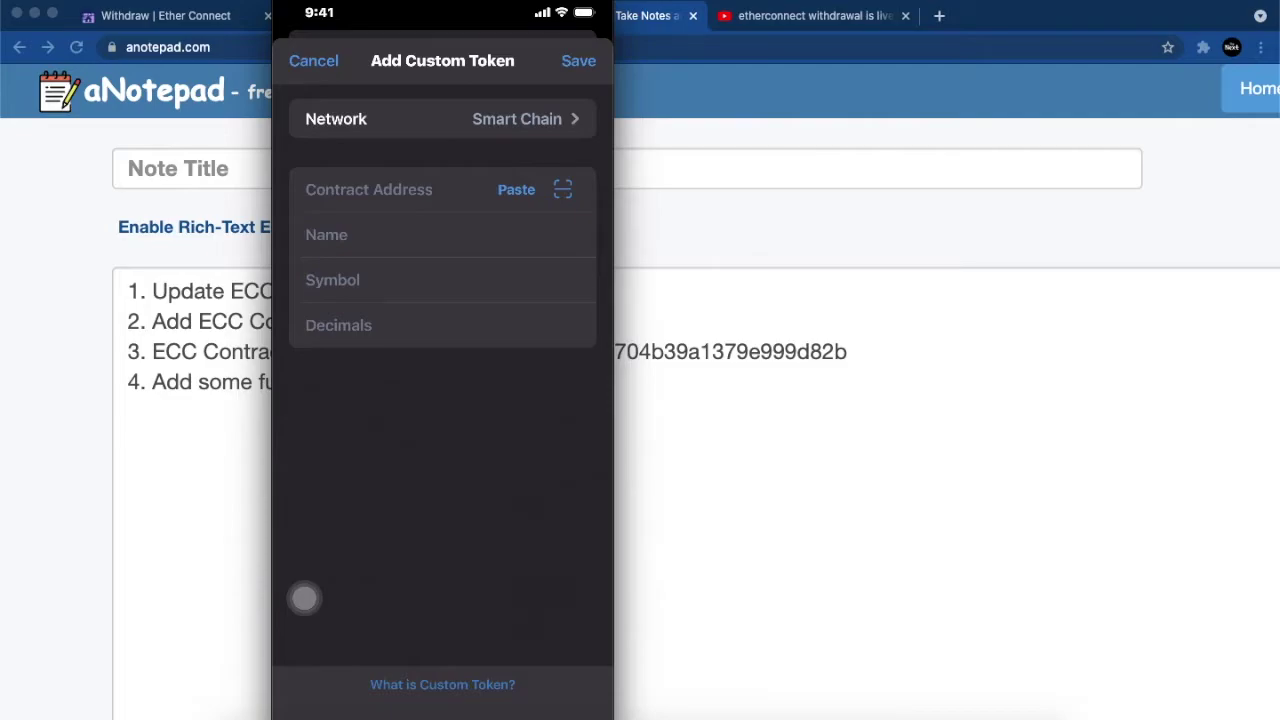
left_click(516, 189)
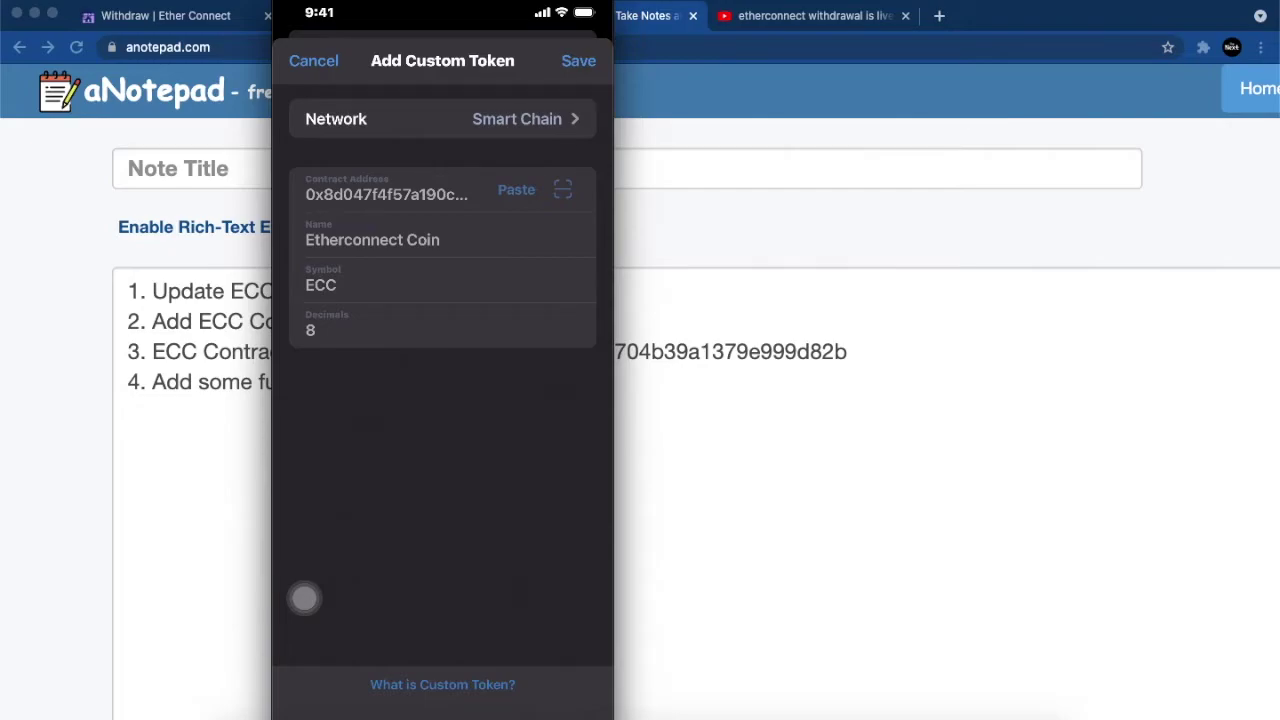
left_click(313, 60)
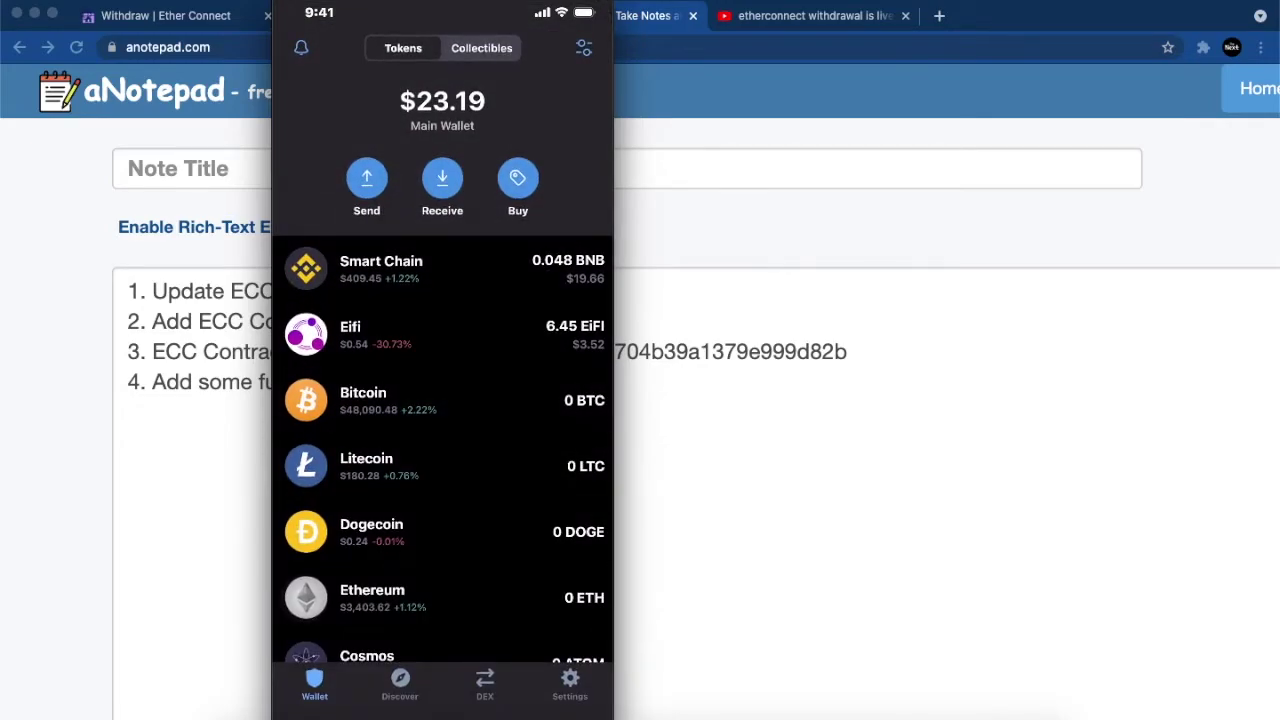
Step: Show the Etherconnect Coin receiving address and QR code, then return to the aNotepad notes
scroll(442, 364, "down", 10)
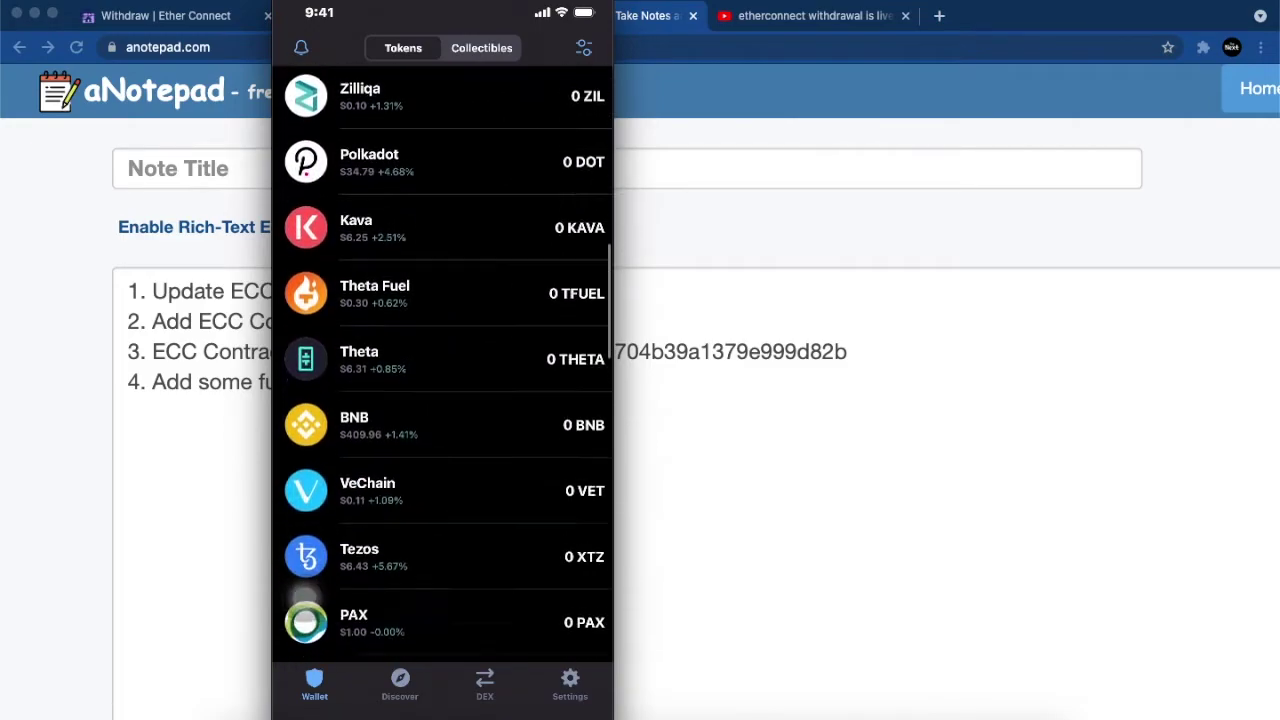
scroll(442, 364, "down", 10)
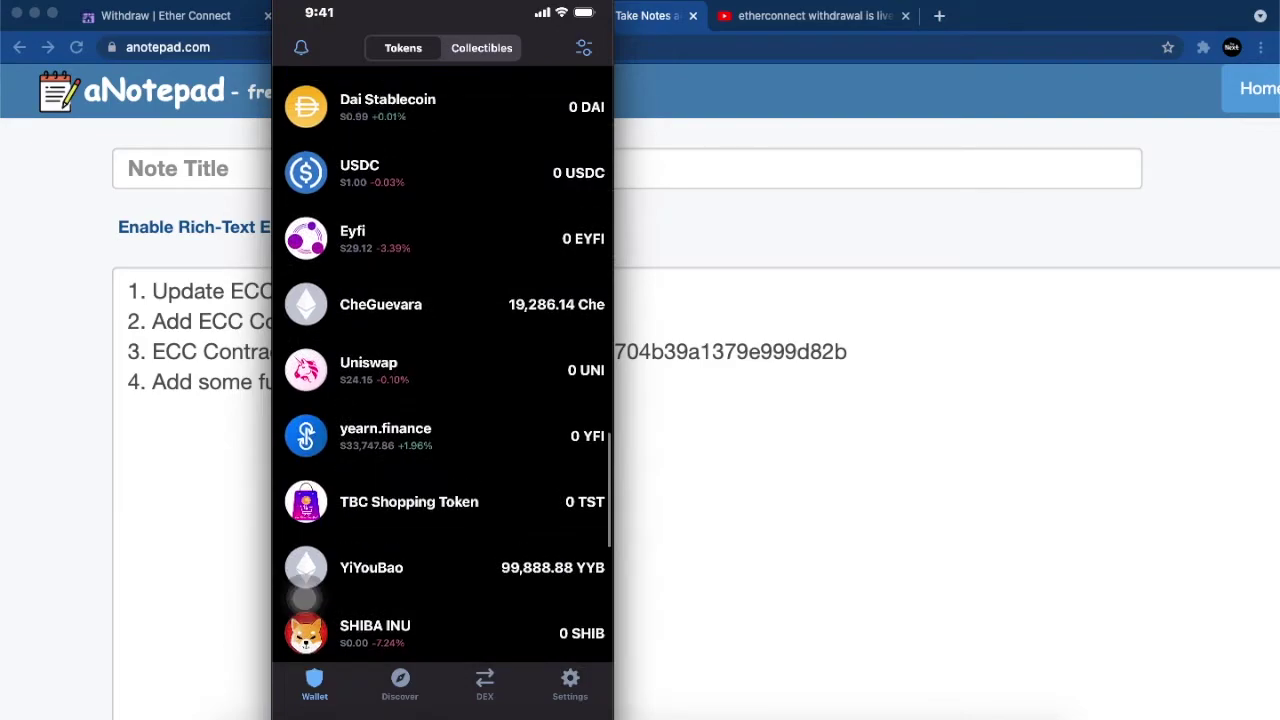
scroll(442, 364, "down", 5)
left_click(400, 382)
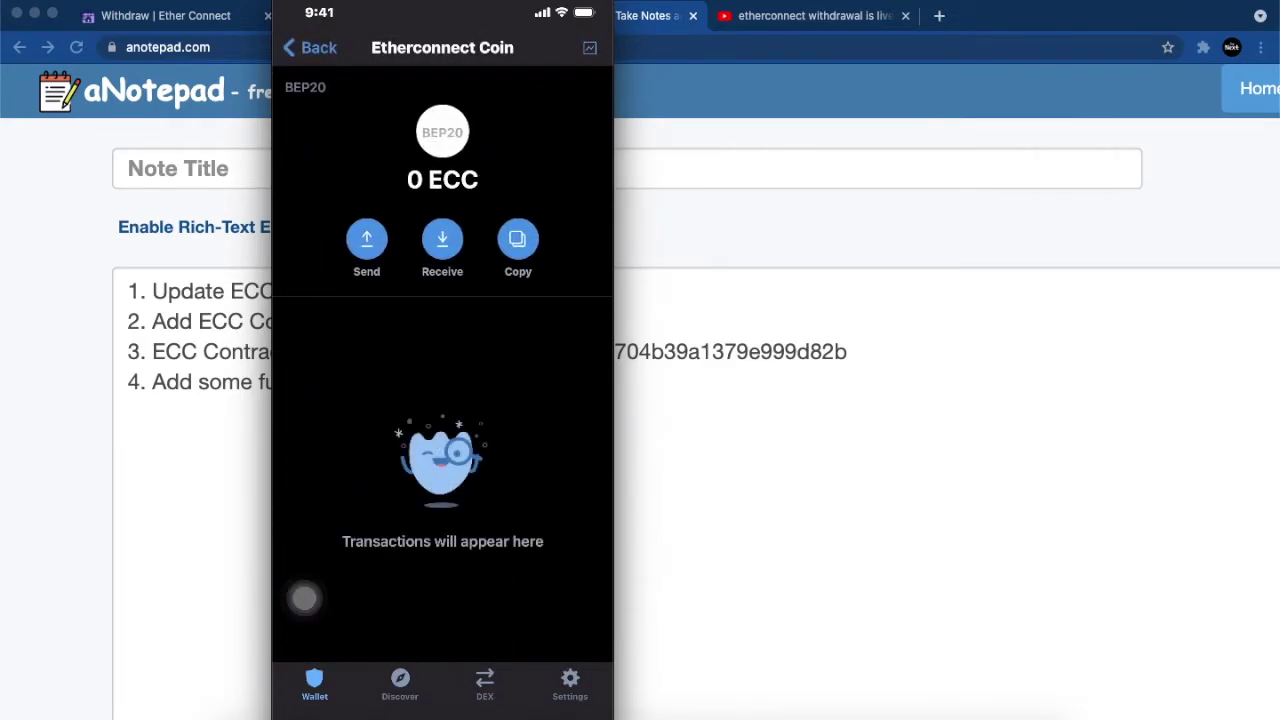
left_click(442, 238)
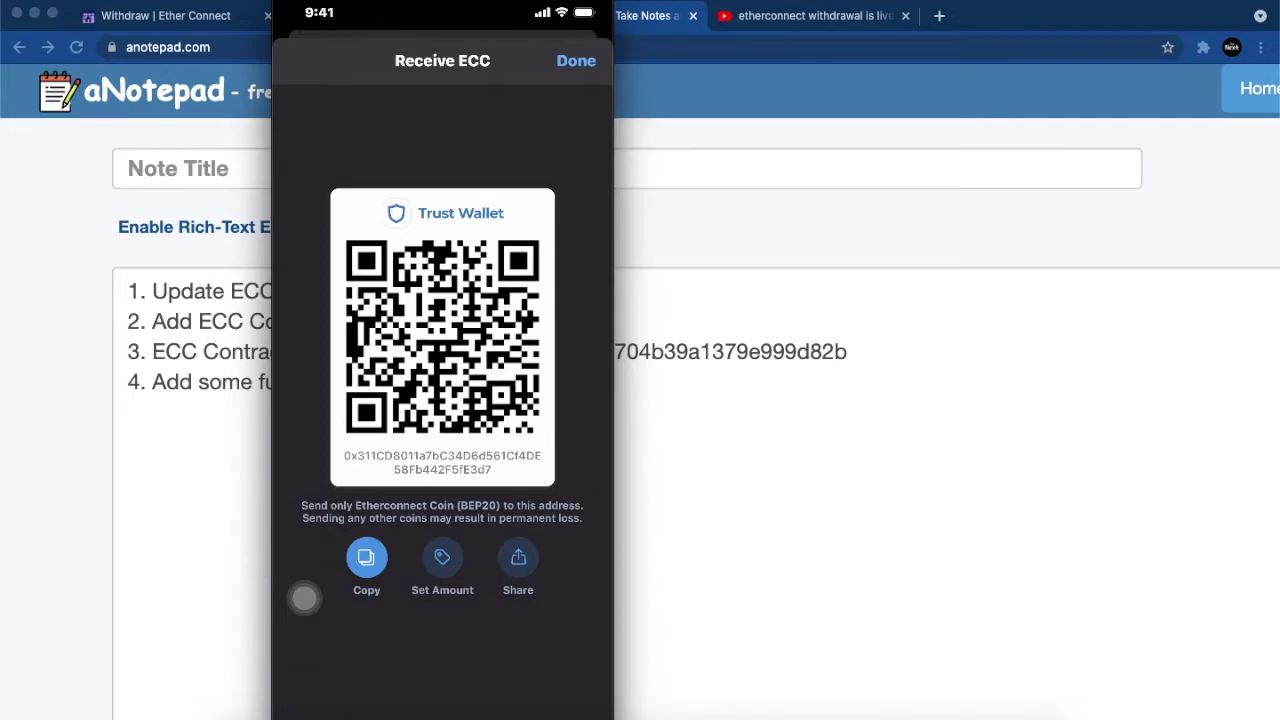
left_click(576, 60)
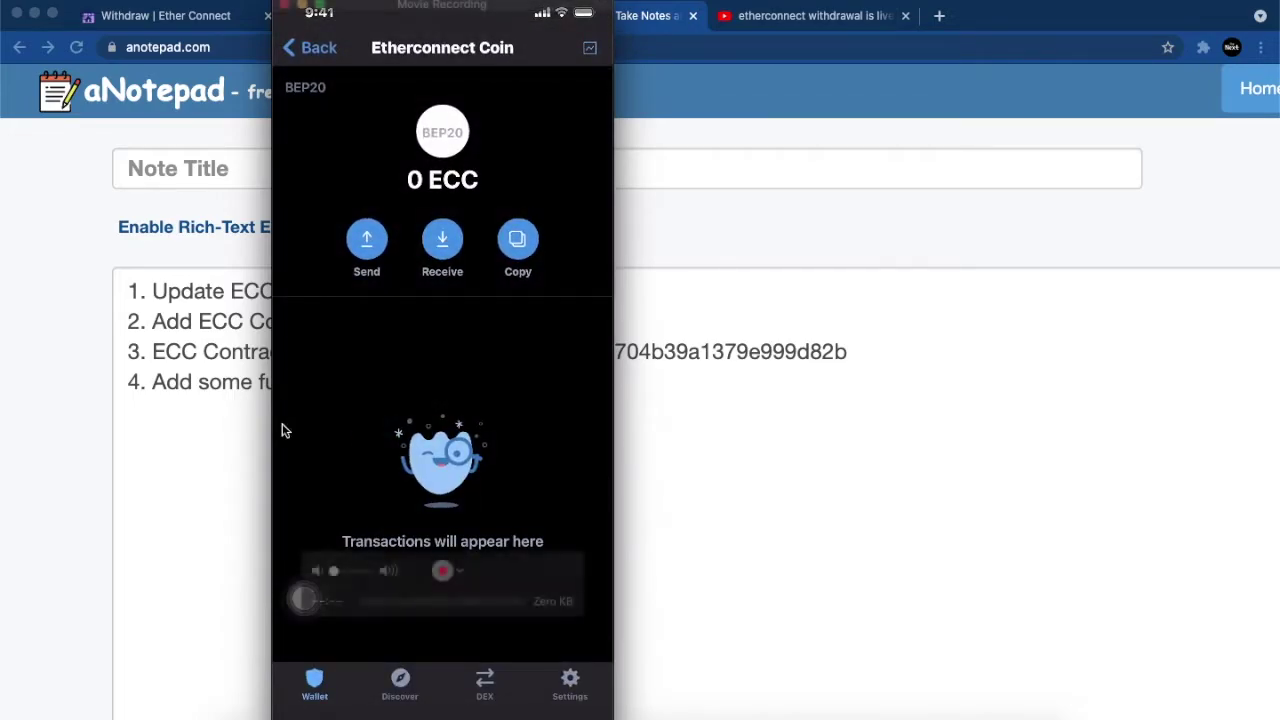
left_click(91, 409)
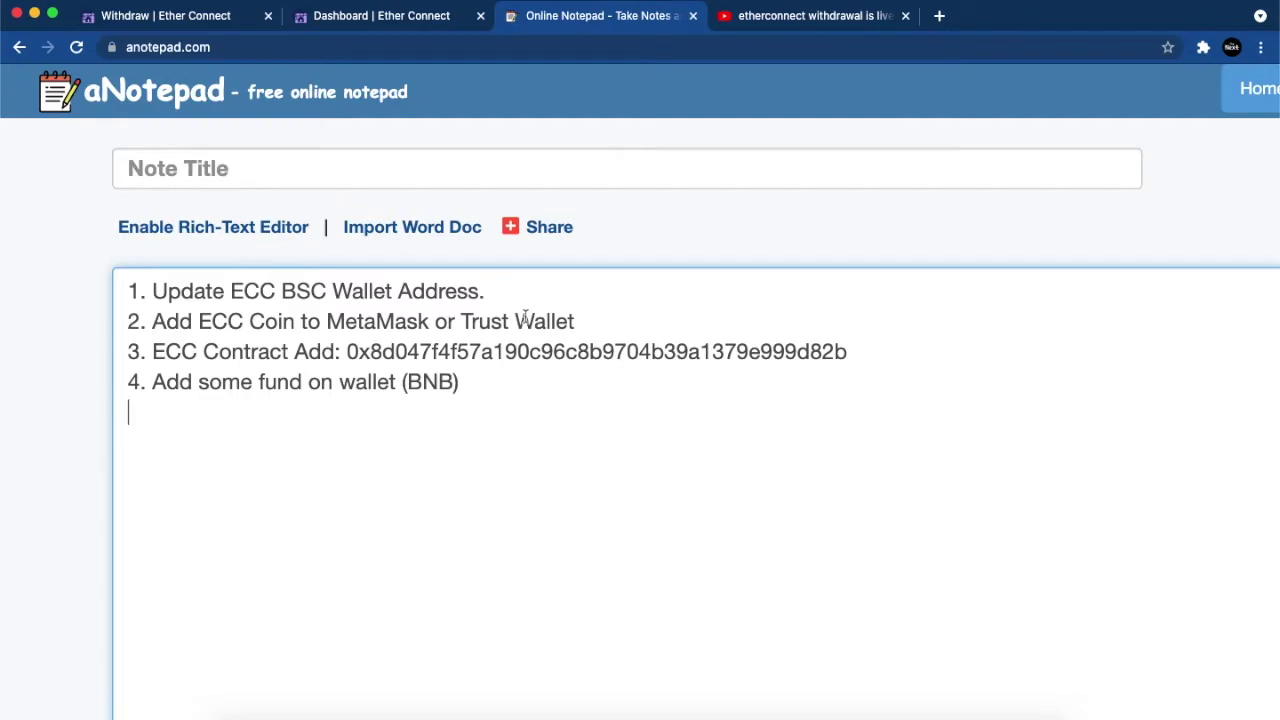
Step: Switch to the Withdraw | Ether Connect tab showing the 1934.91397503 ECC balance
left_click(208, 20)
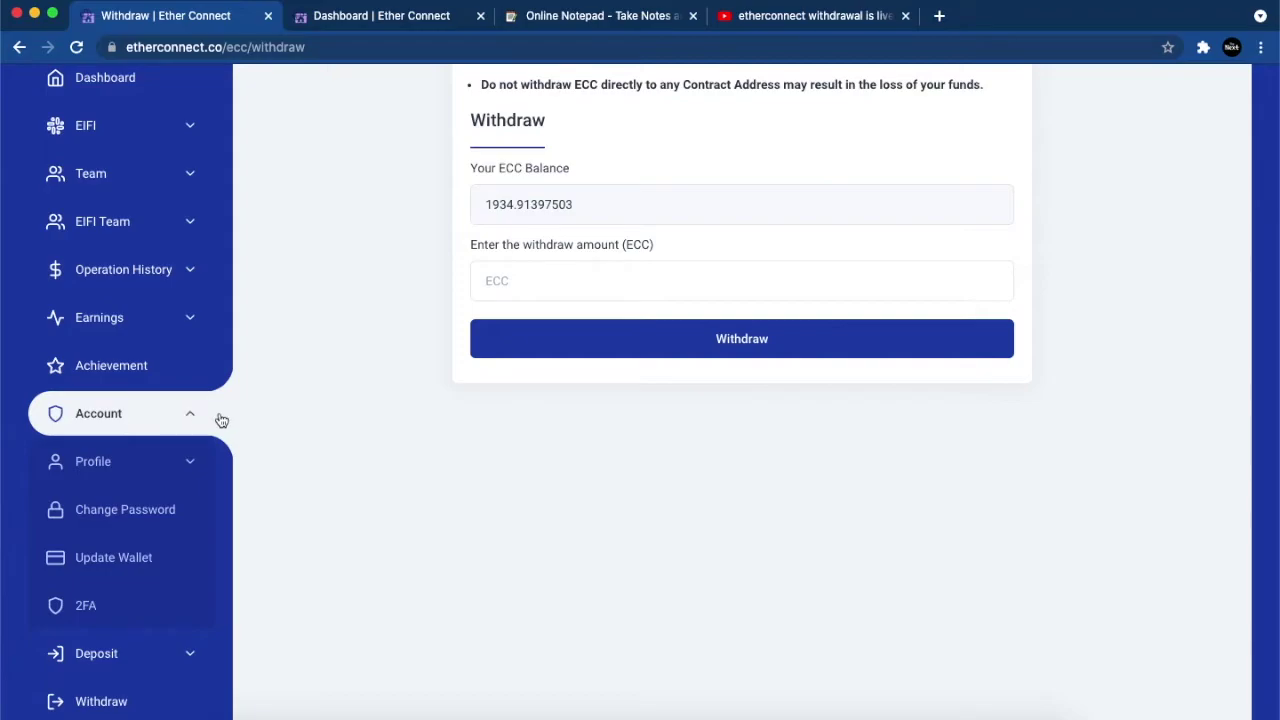
Step: Open MetaMask in Chrome and view the ECC token balance details
key("ctrl+Up")
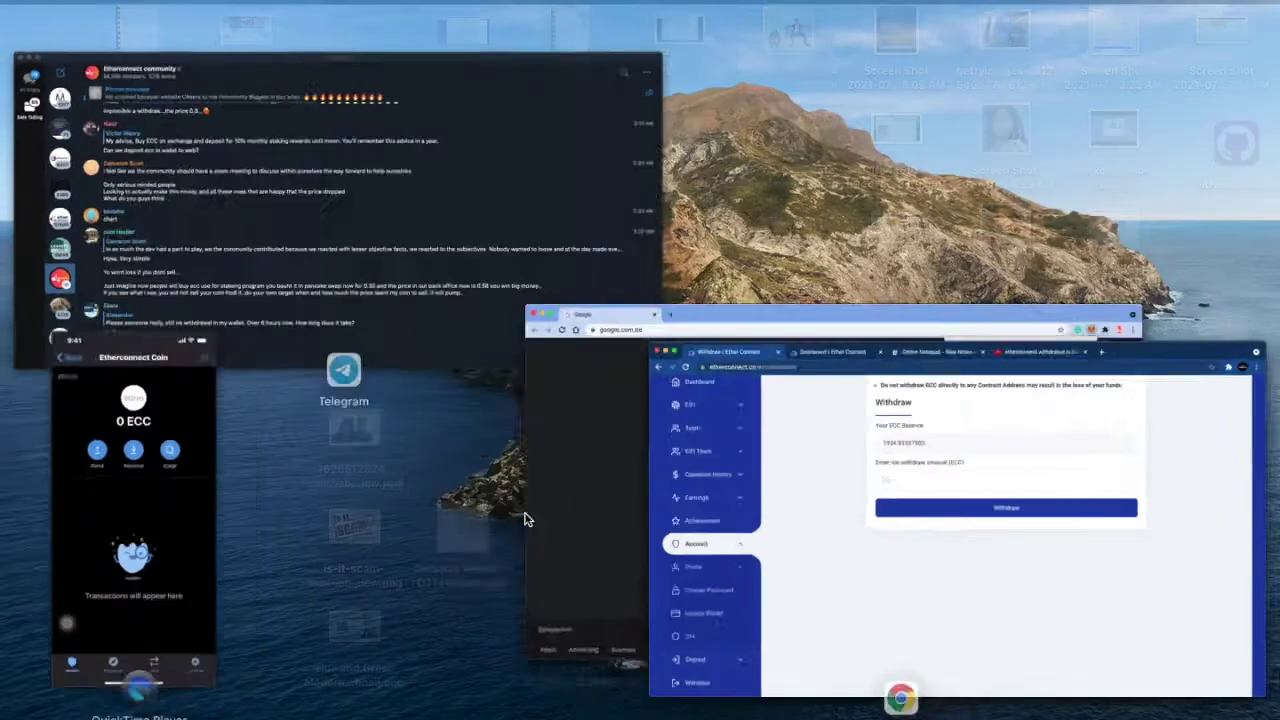
left_click(654, 517)
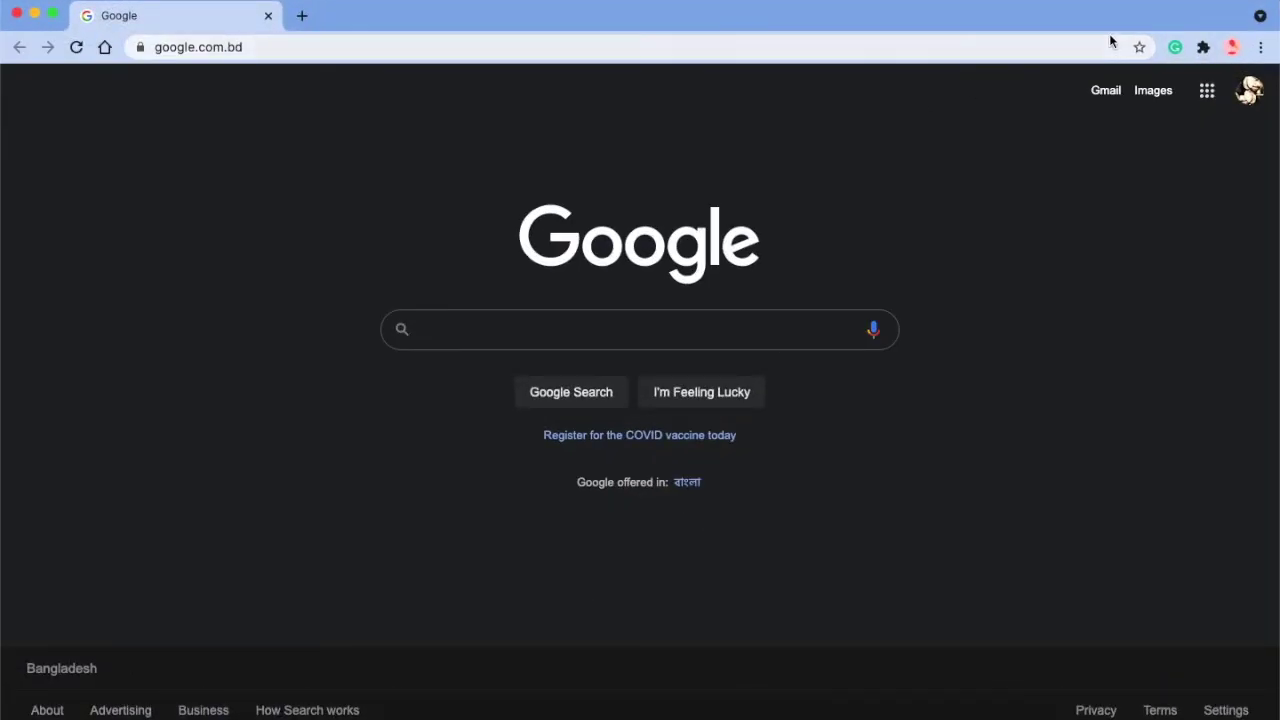
left_click(1203, 48)
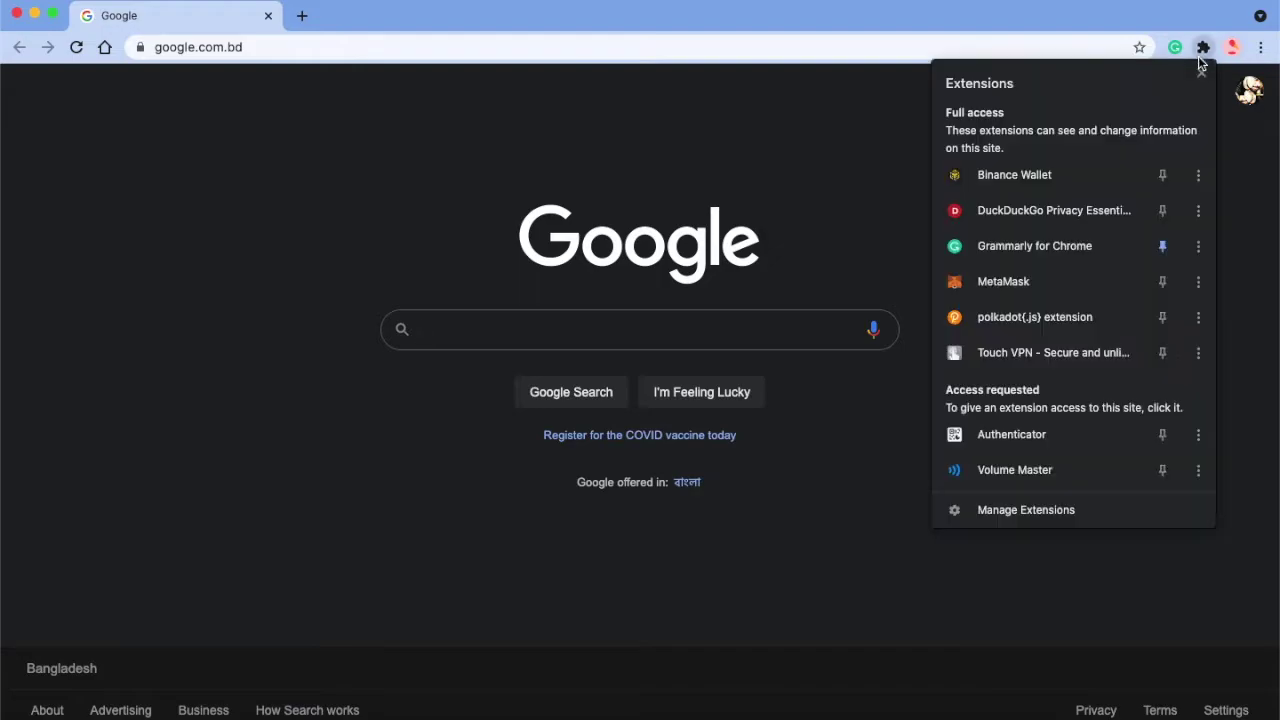
left_click(1047, 289)
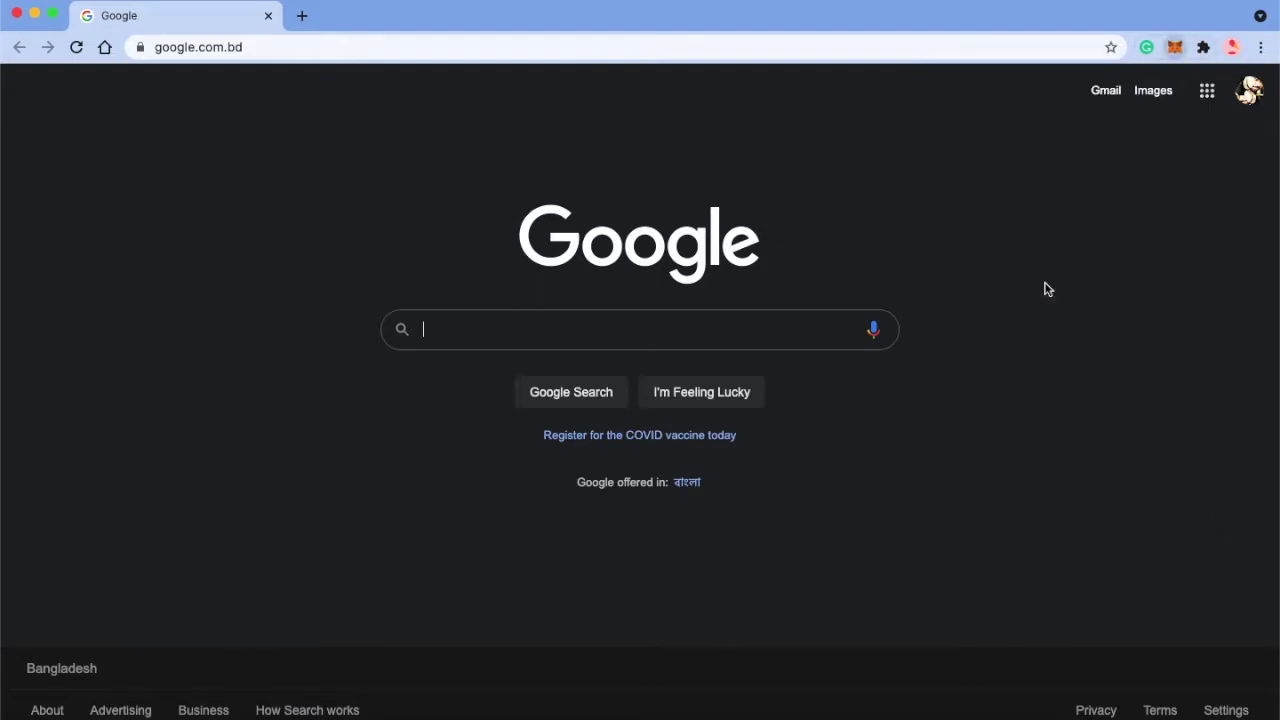
scroll(997, 514, "down", 3)
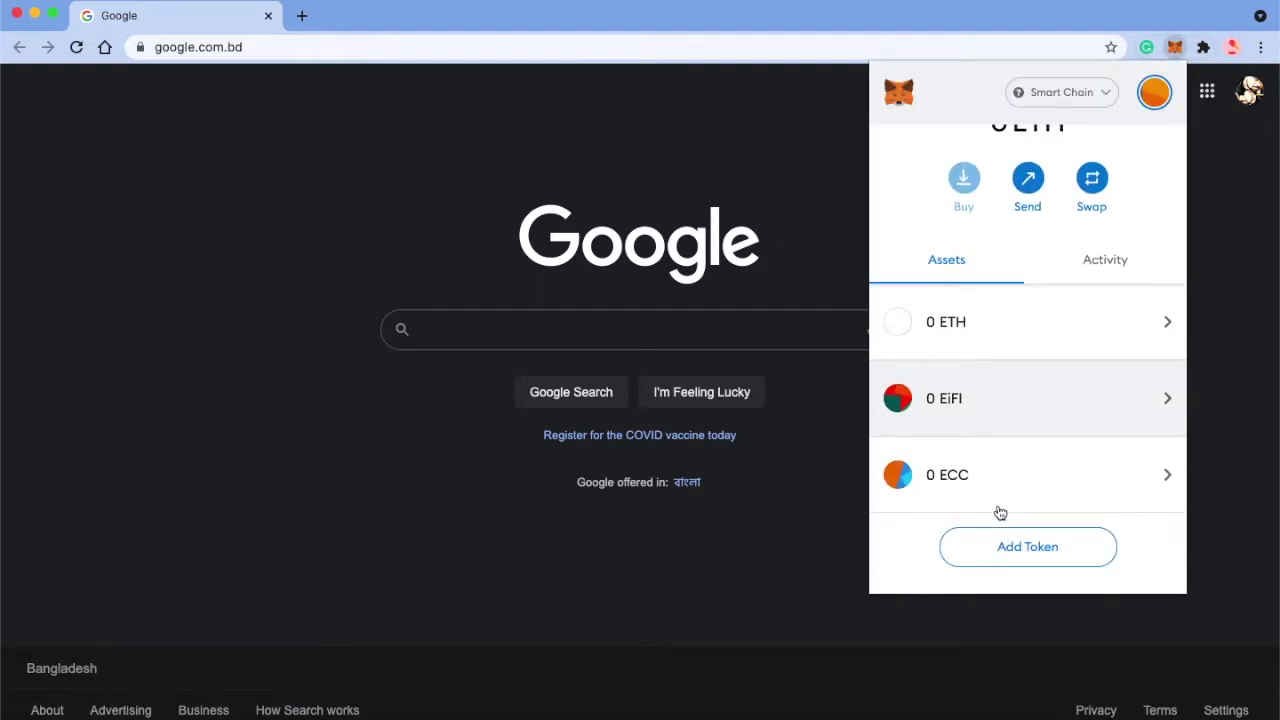
left_click(979, 457)
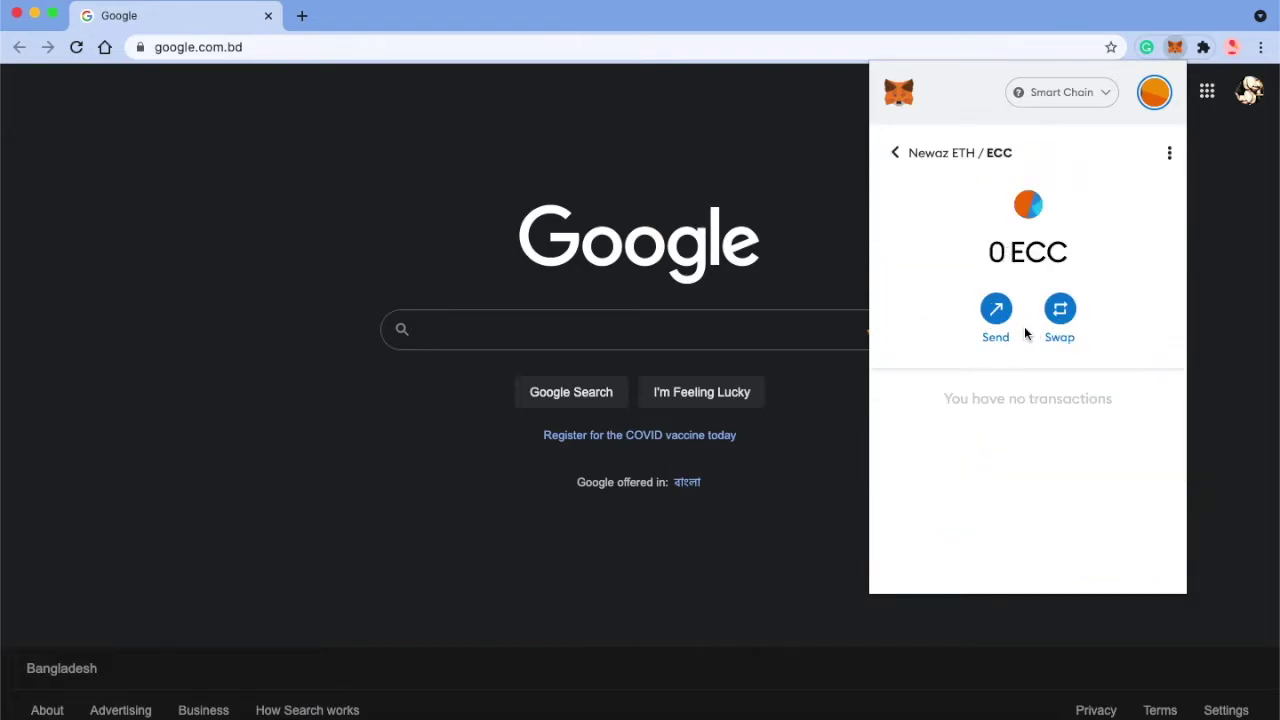
left_click(895, 153)
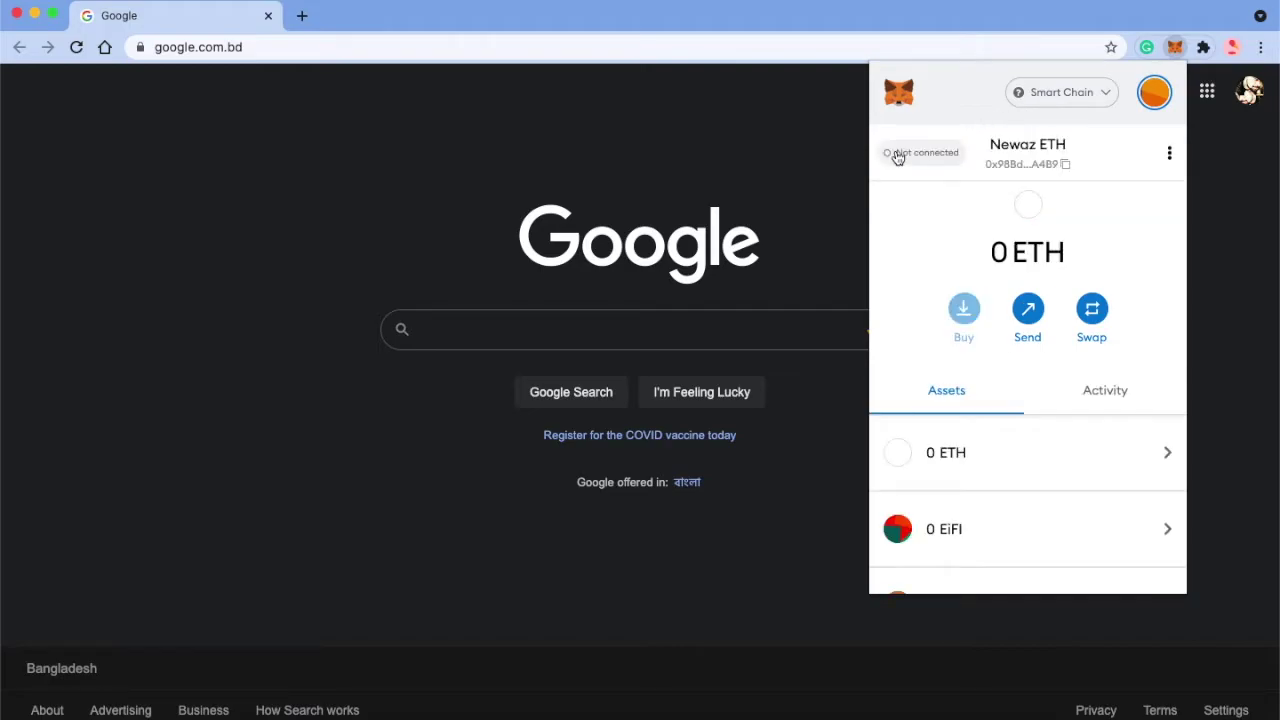
Step: Keep Smart Chain as the network and copy the account address to the clipboard
left_click(1061, 93)
left_click(980, 420)
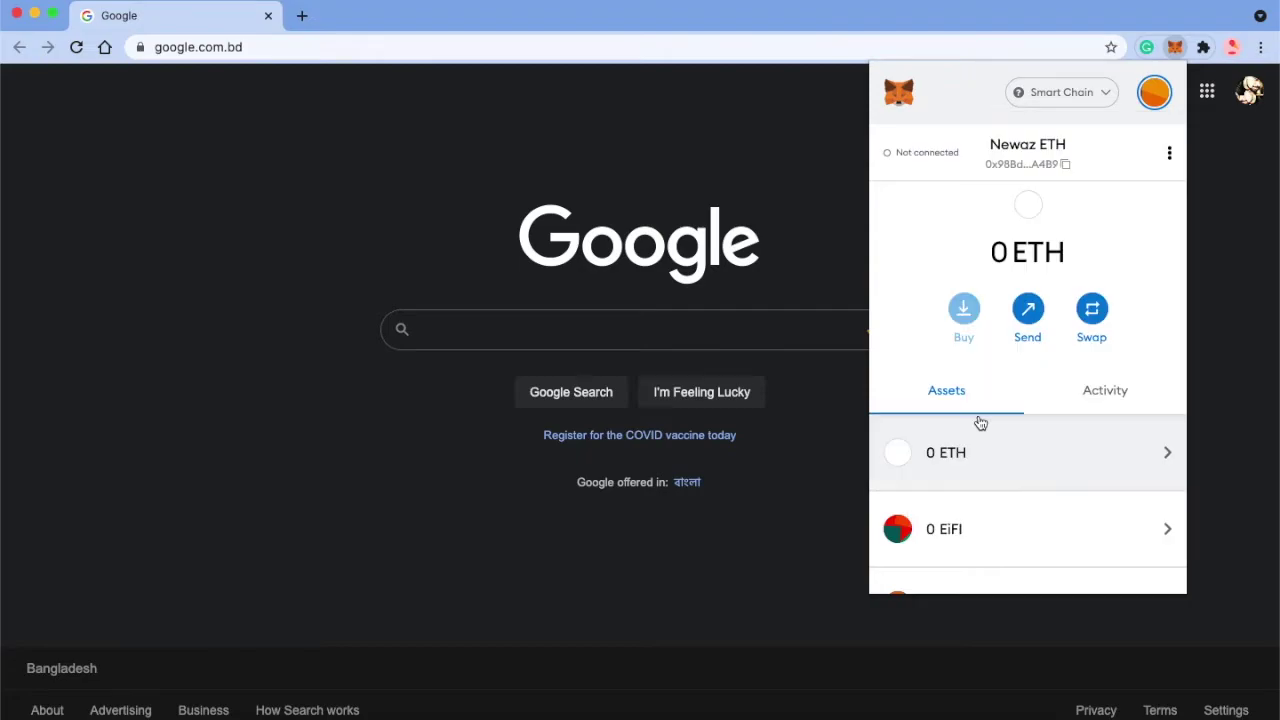
left_click(1023, 164)
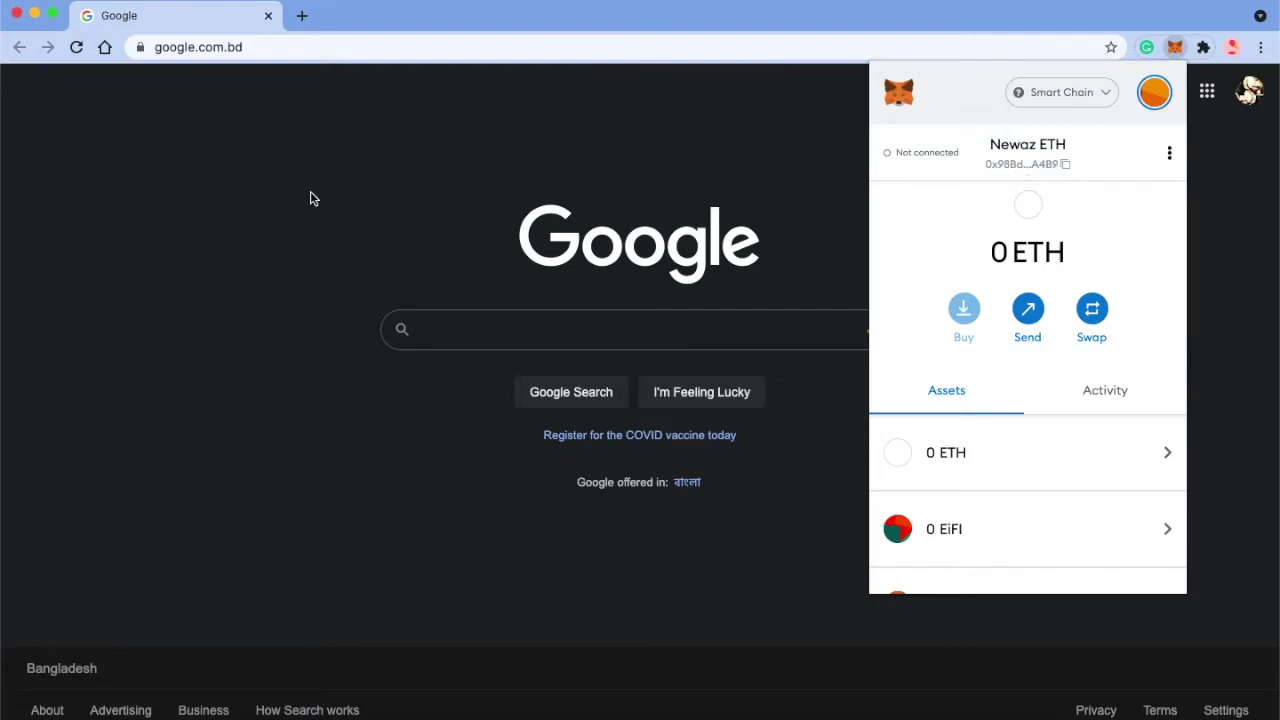
key("ctrl+Up")
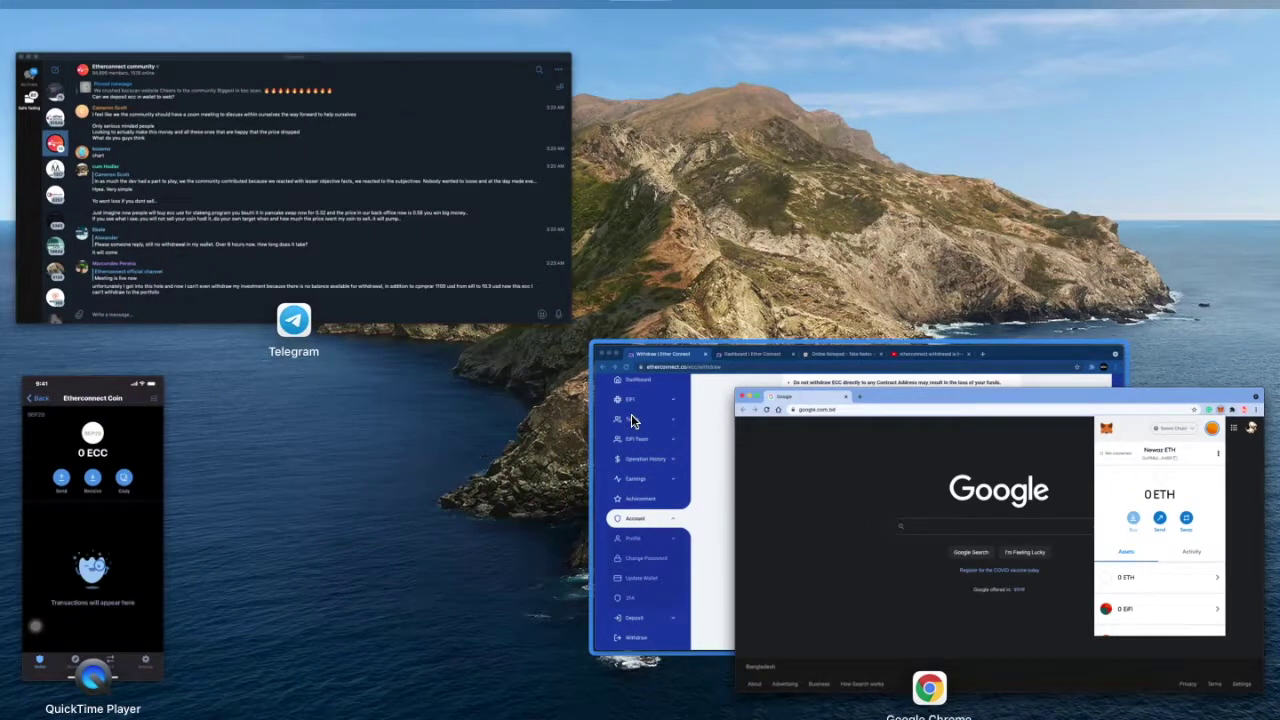
Step: Paste the copied address into the withdraw amount field, delete it again, then open the Dashboard
left_click(631, 414)
scroll(385, 281, "up", 3)
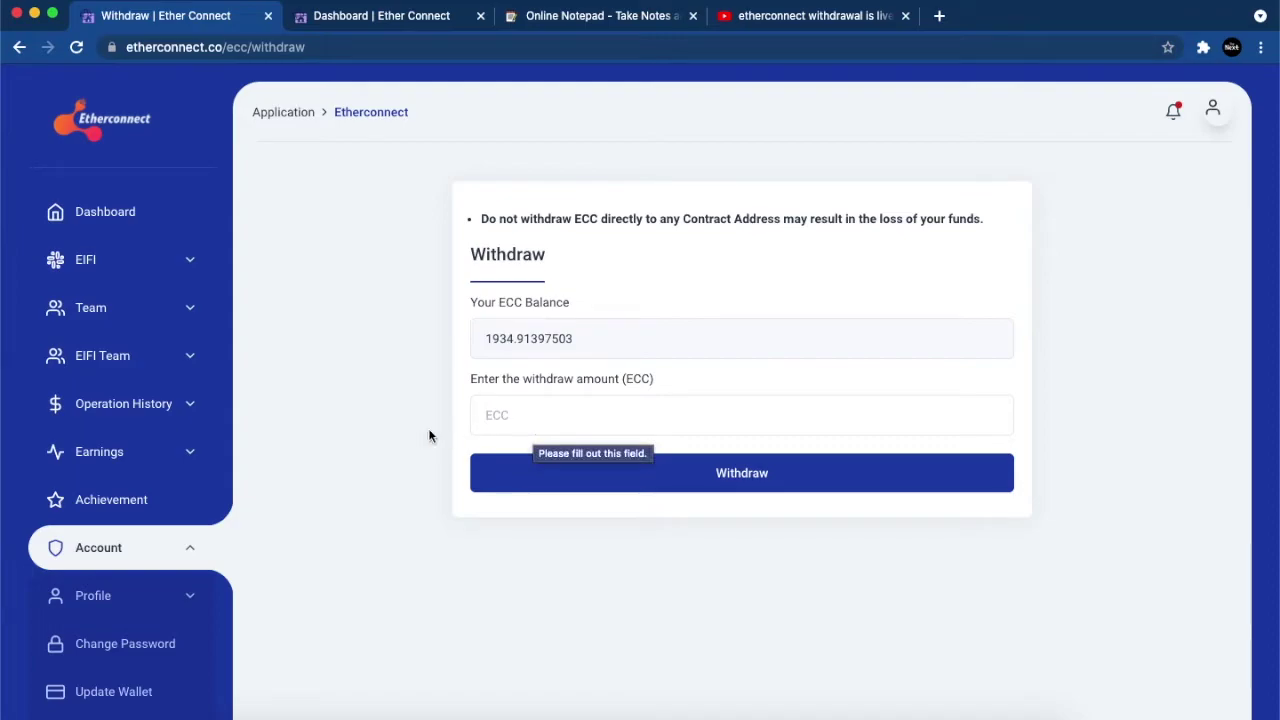
left_click(503, 405)
type("0x98Bdee064dB36EAc37E3d9A57aA09BEFB5c1A4B9")
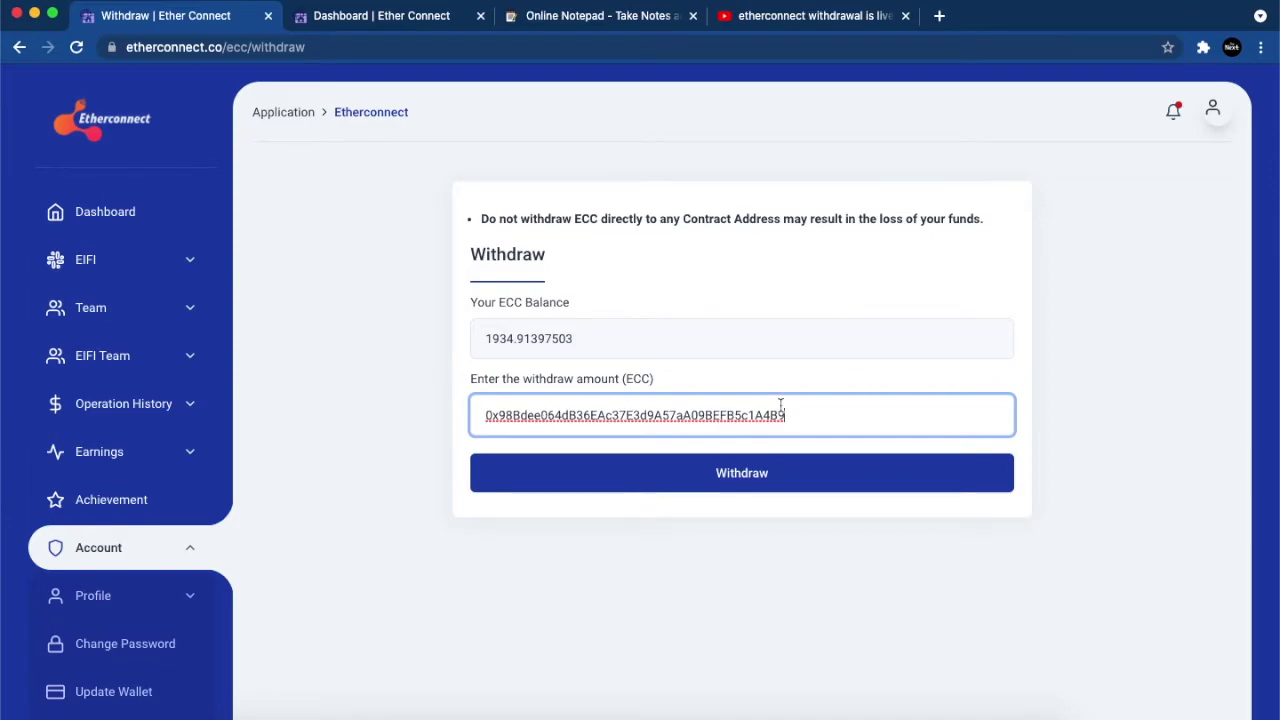
double_click(810, 413)
key("BackSpace")
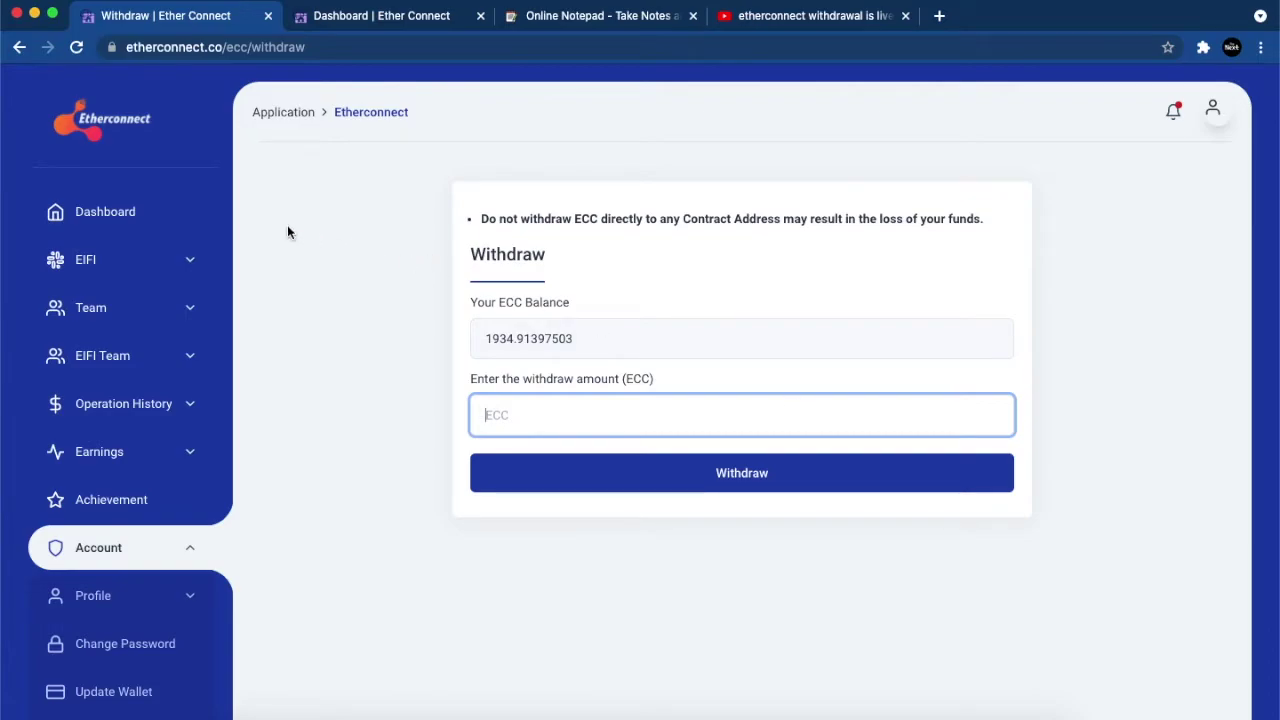
left_click(163, 232)
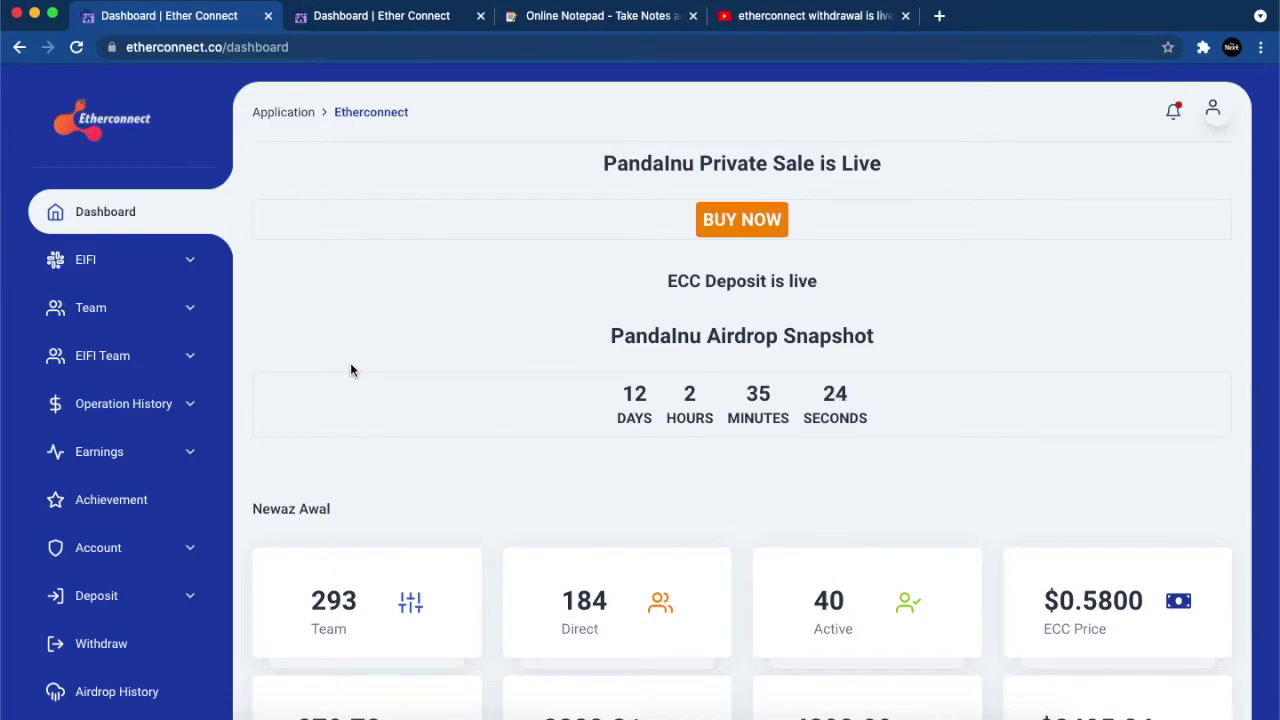
scroll(1170, 624, "down", 3)
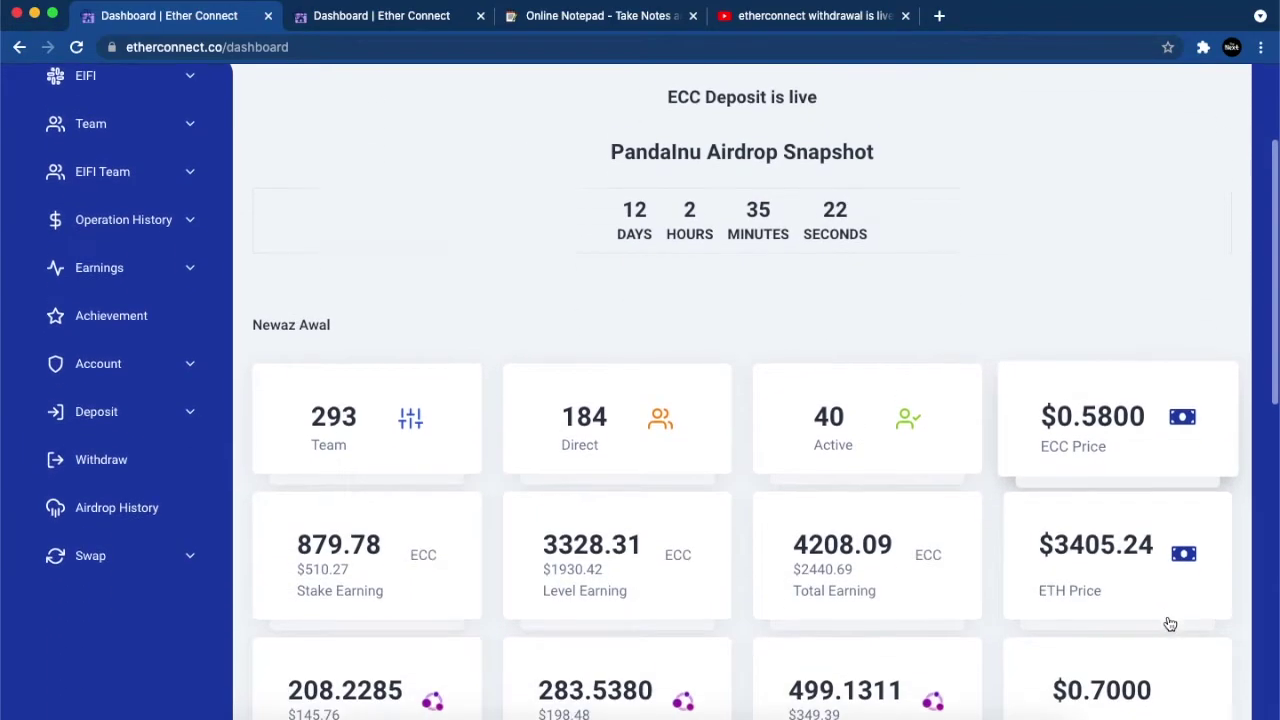
scroll(1170, 624, "down", 1)
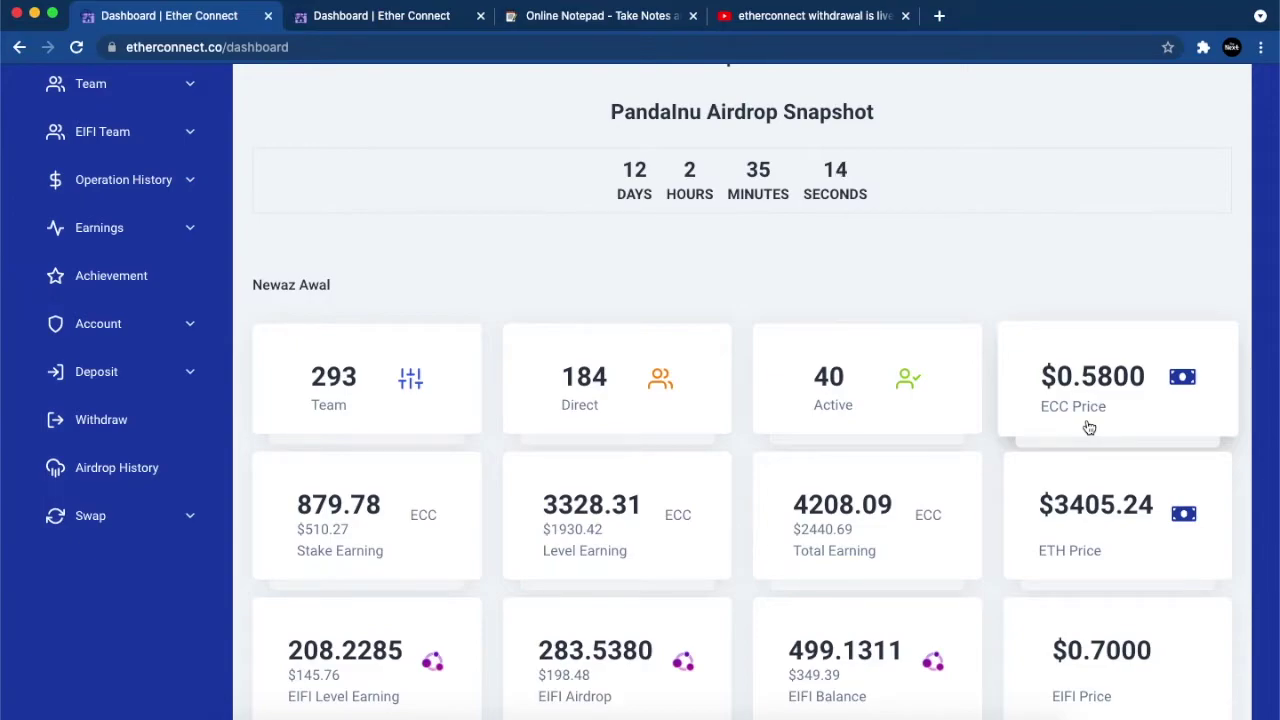
scroll(997, 169, "up", 3)
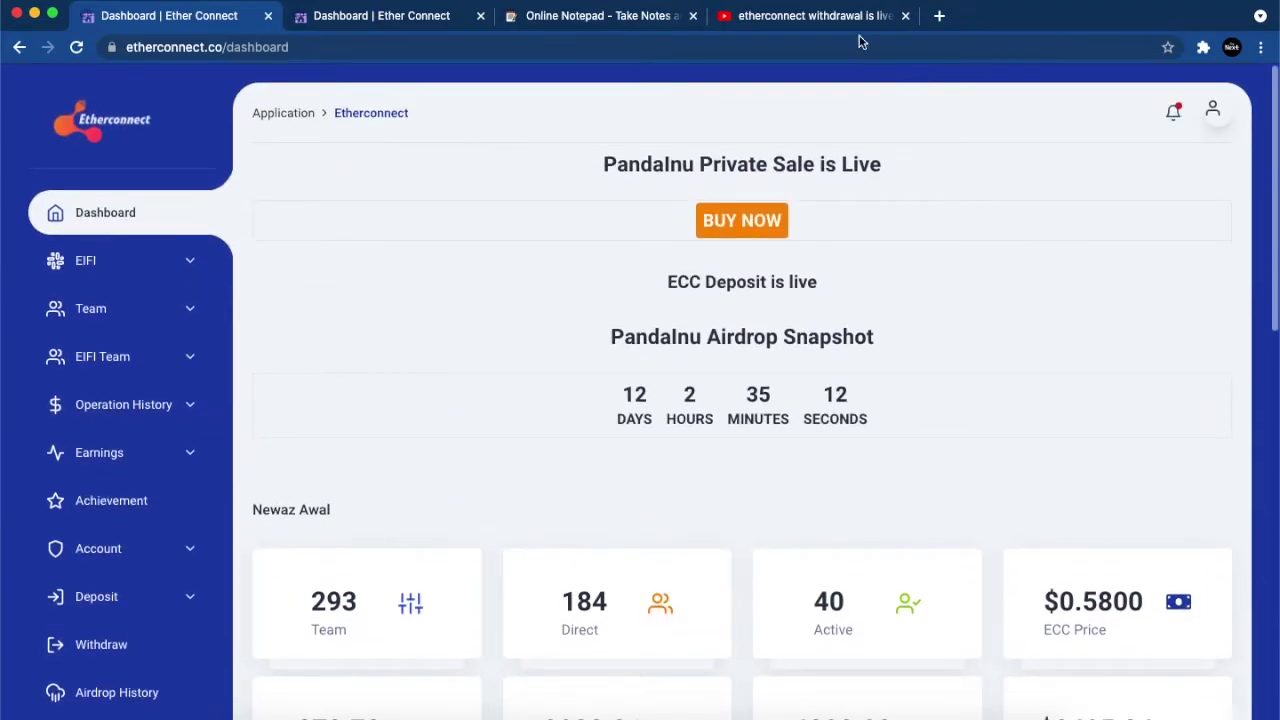
Step: In a new tab, search Google for pancakeswap
left_click(941, 17)
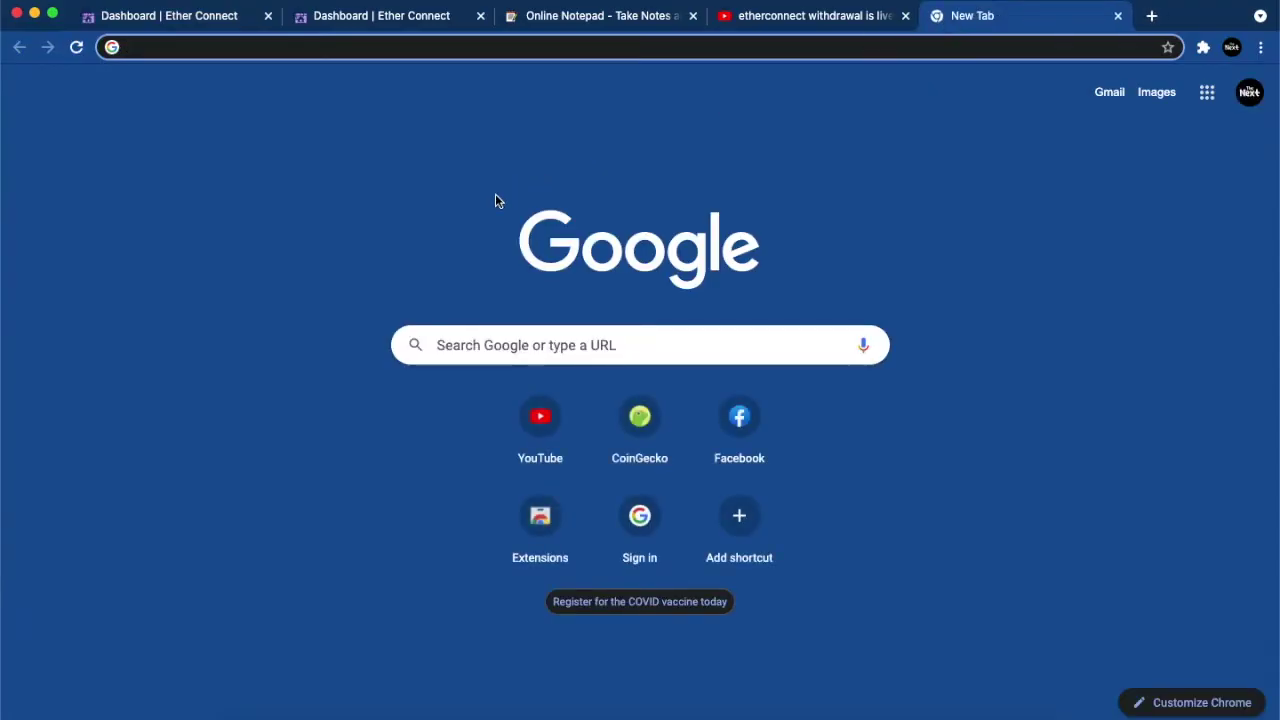
type("pa")
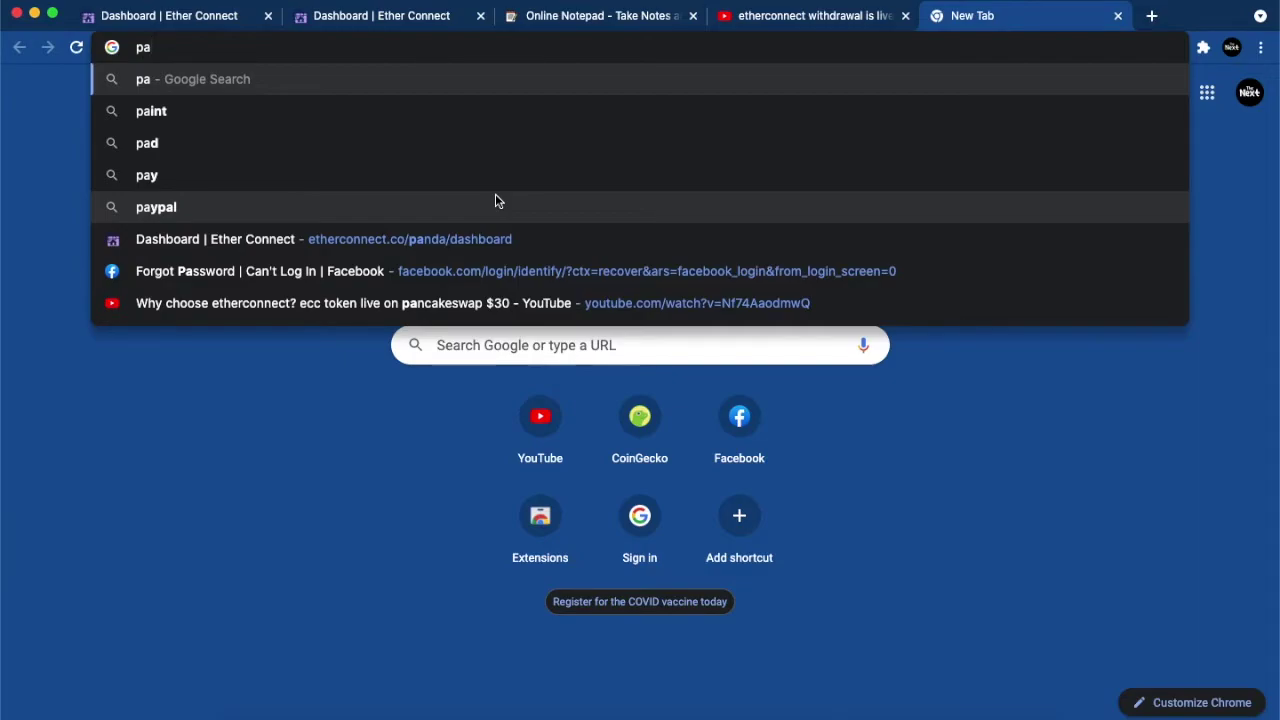
type("n")
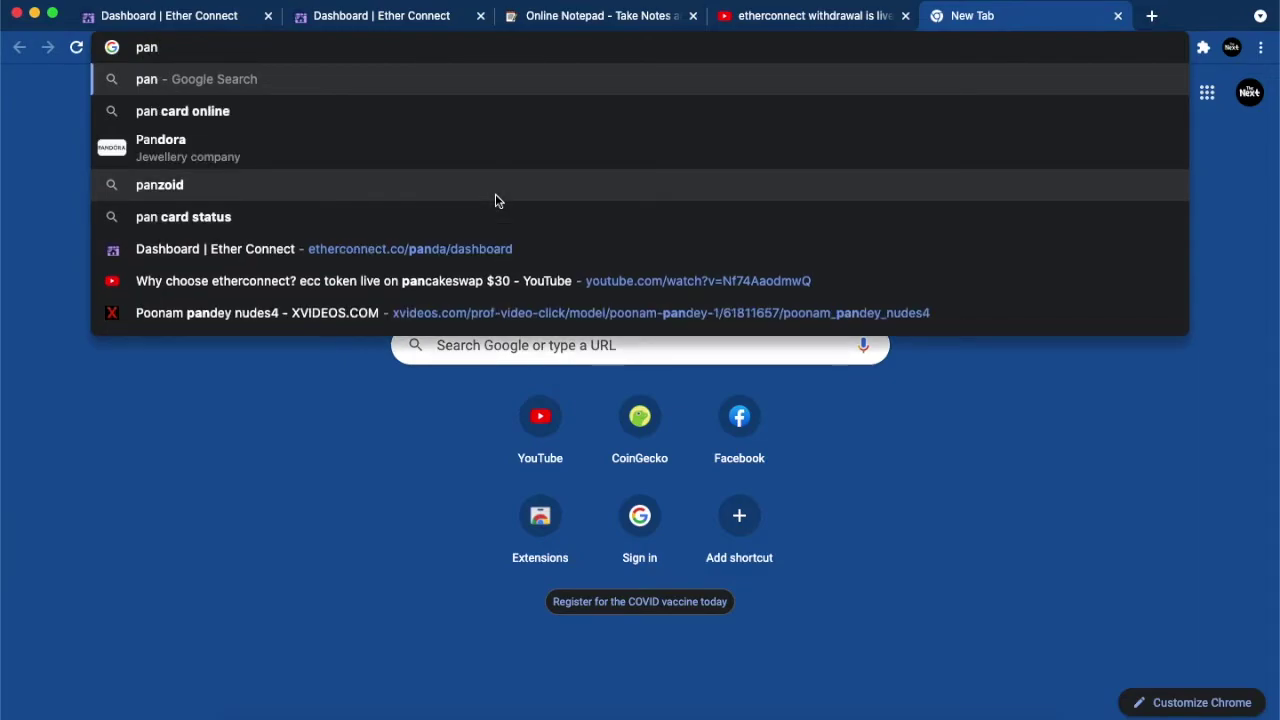
type("cake")
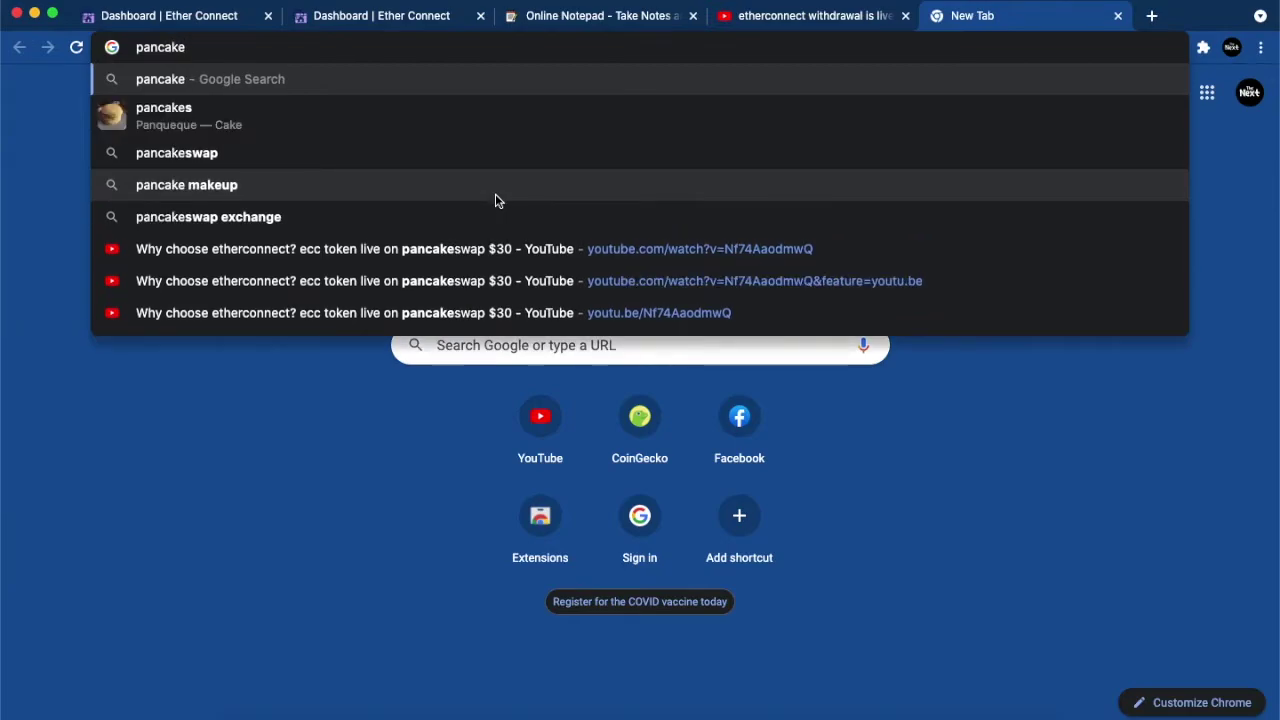
left_click(456, 162)
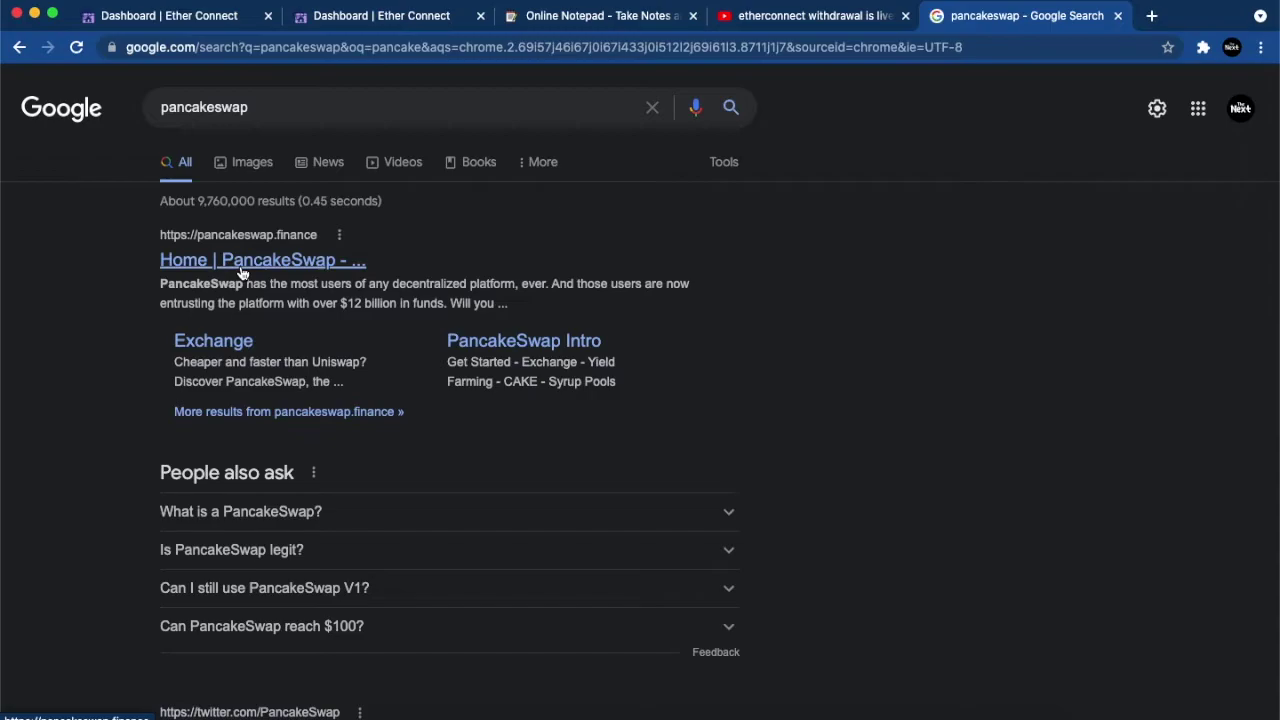
Step: Open the PancakeSwap Exchange sitelink and solve the hCaptcha airplane-image challenge
left_click(214, 343)
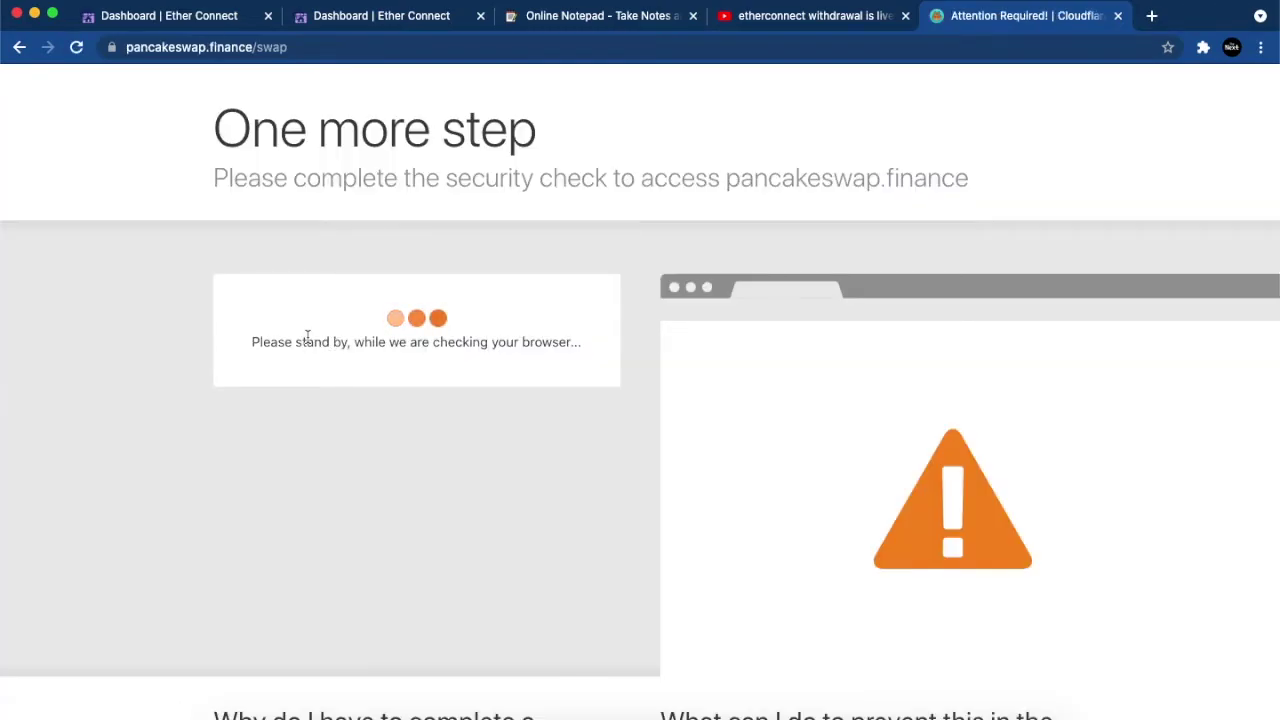
left_click(315, 341)
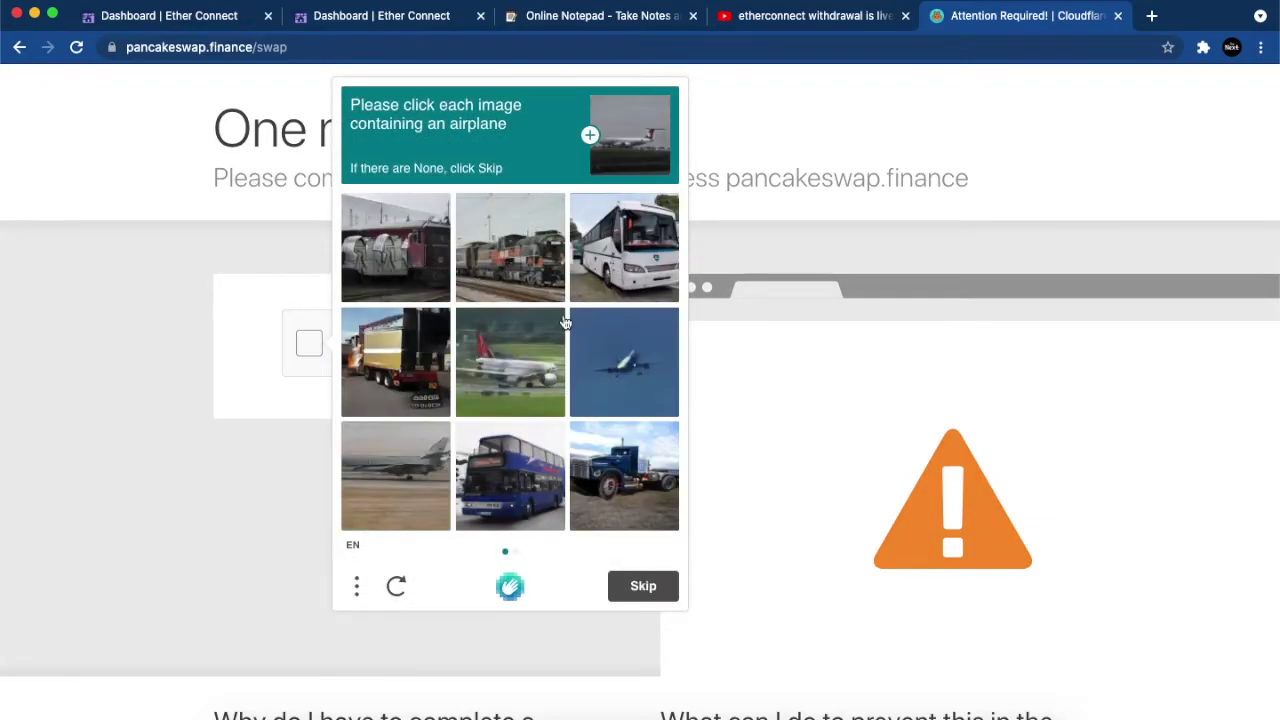
left_click(512, 379)
left_click(637, 381)
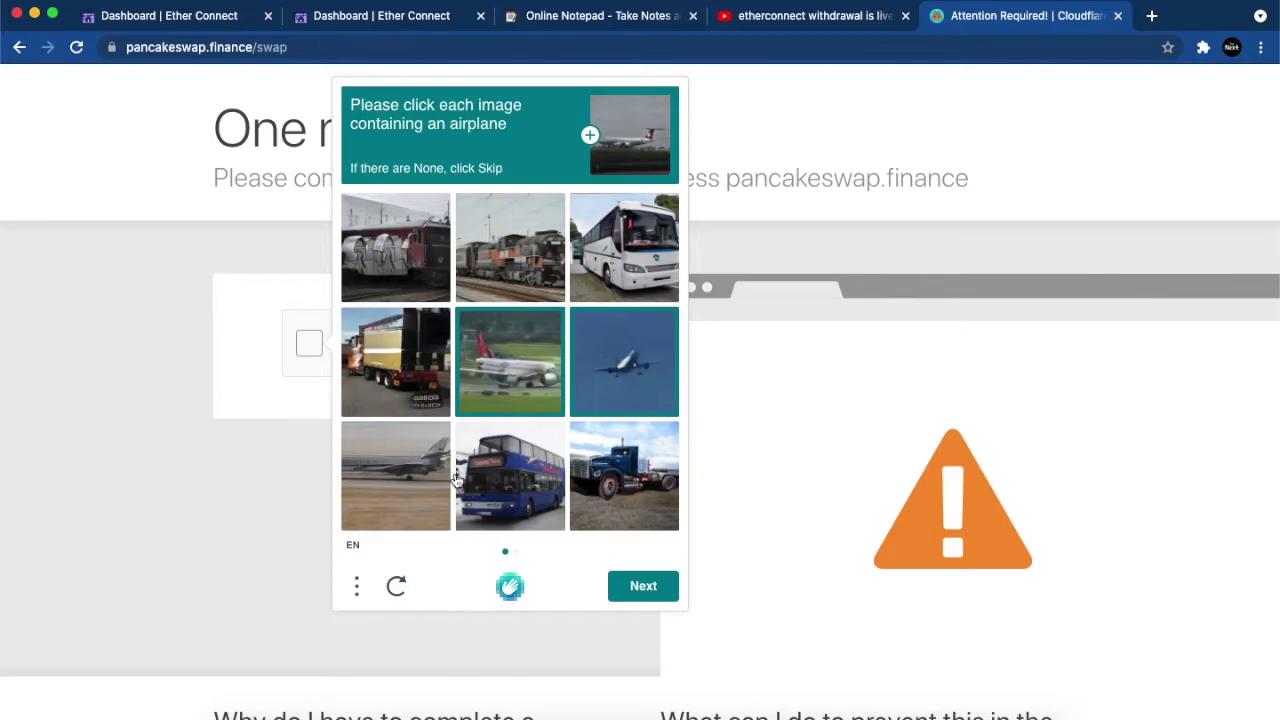
left_click(407, 482)
left_click(622, 597)
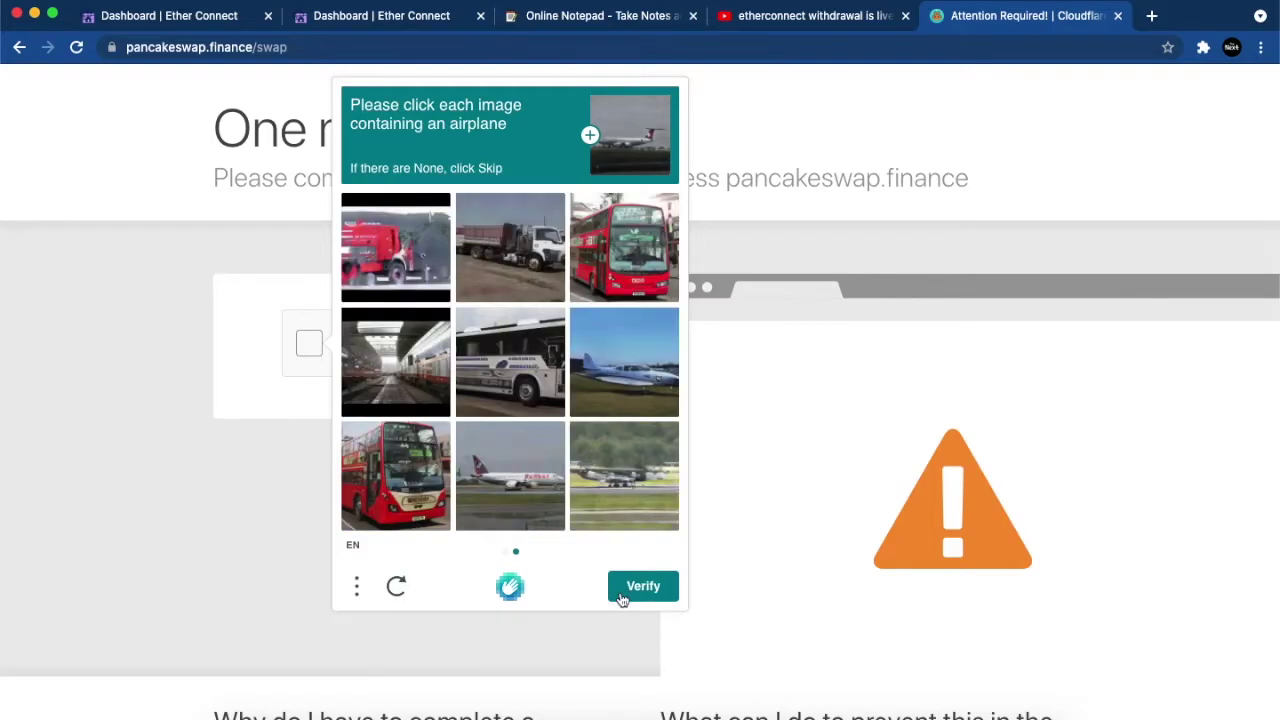
left_click(530, 474)
left_click(615, 490)
left_click(622, 352)
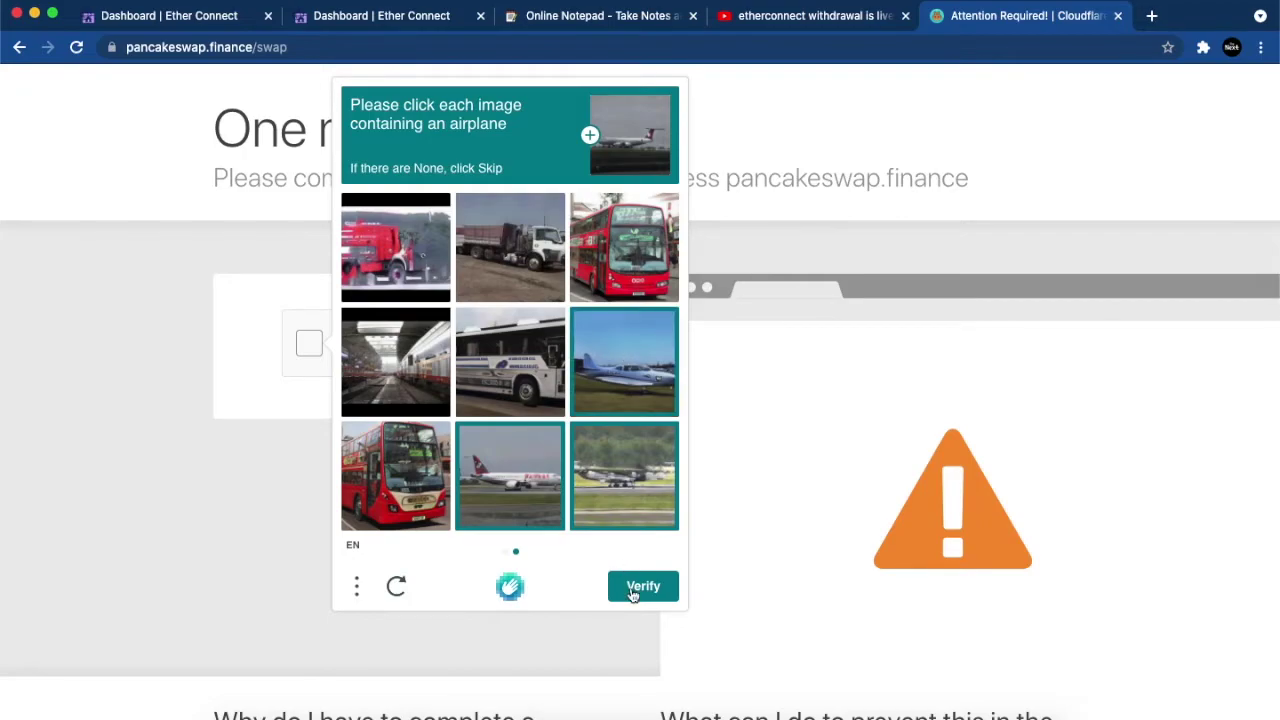
left_click(643, 586)
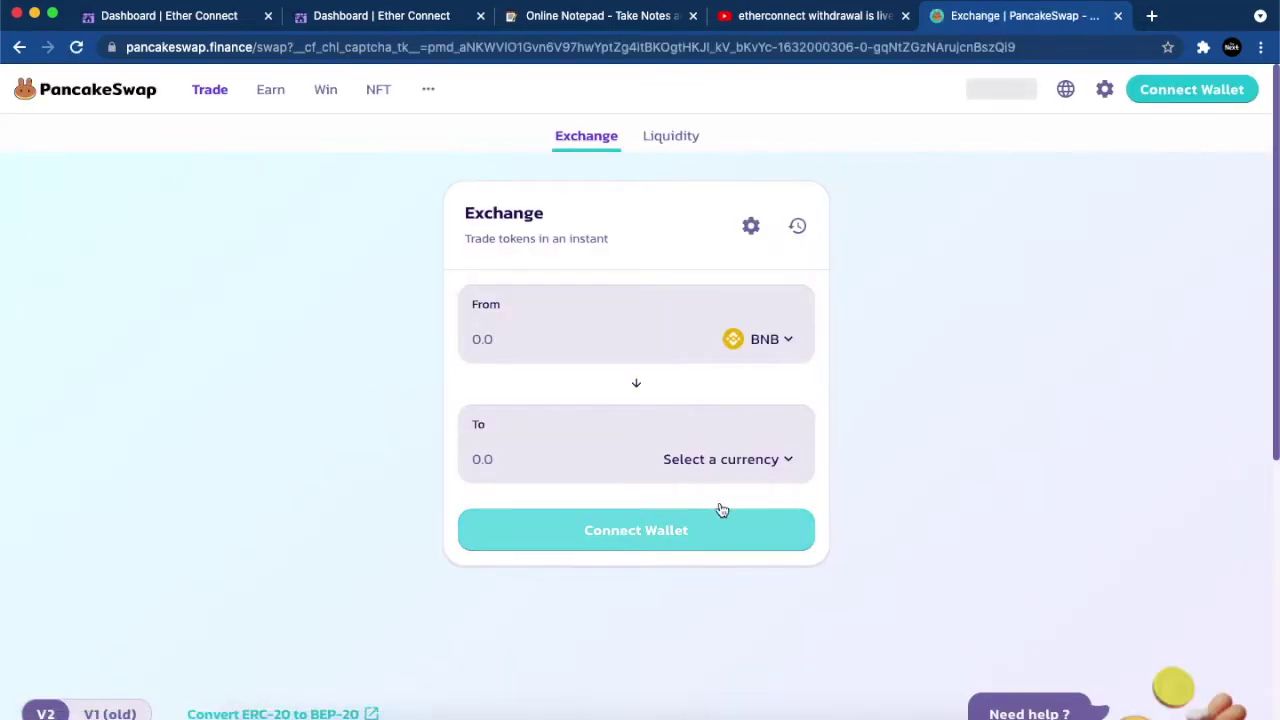
Step: Import the ECC token as the To token and reverse the pair to ECC→BNB
left_click(745, 462)
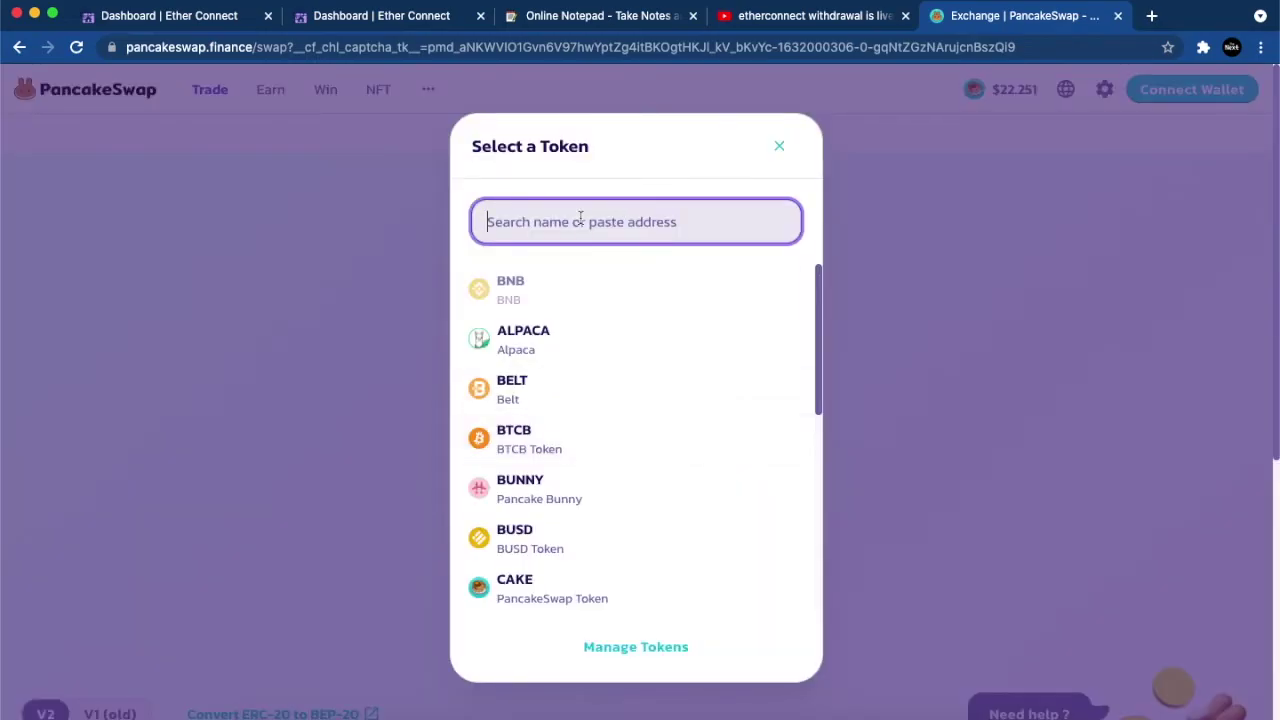
type("ecc")
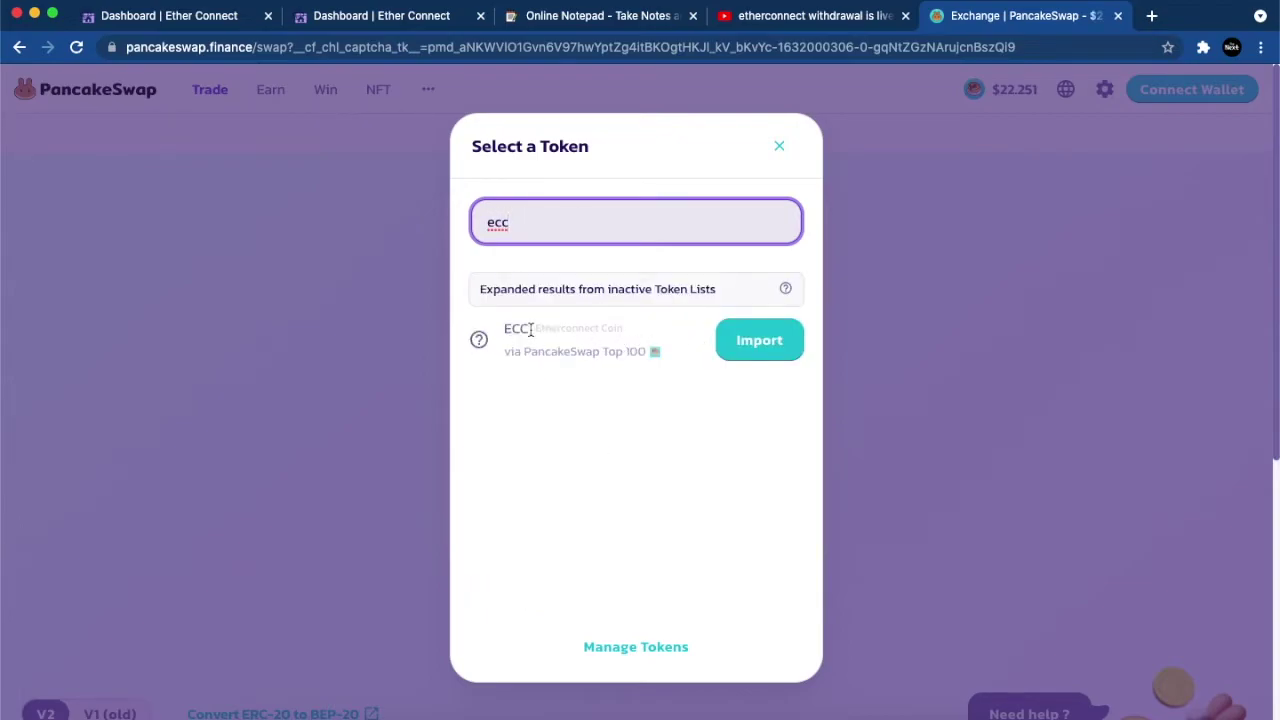
left_click(771, 346)
left_click(486, 588)
left_click(743, 600)
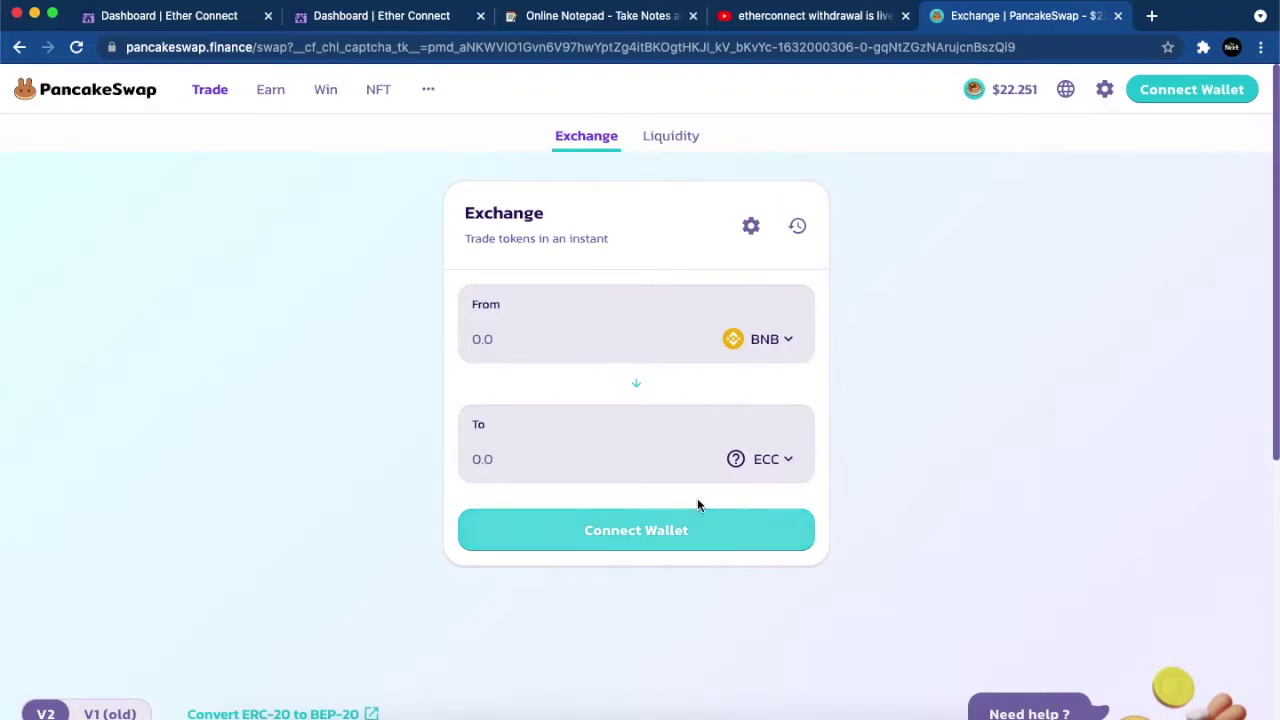
left_click(635, 390)
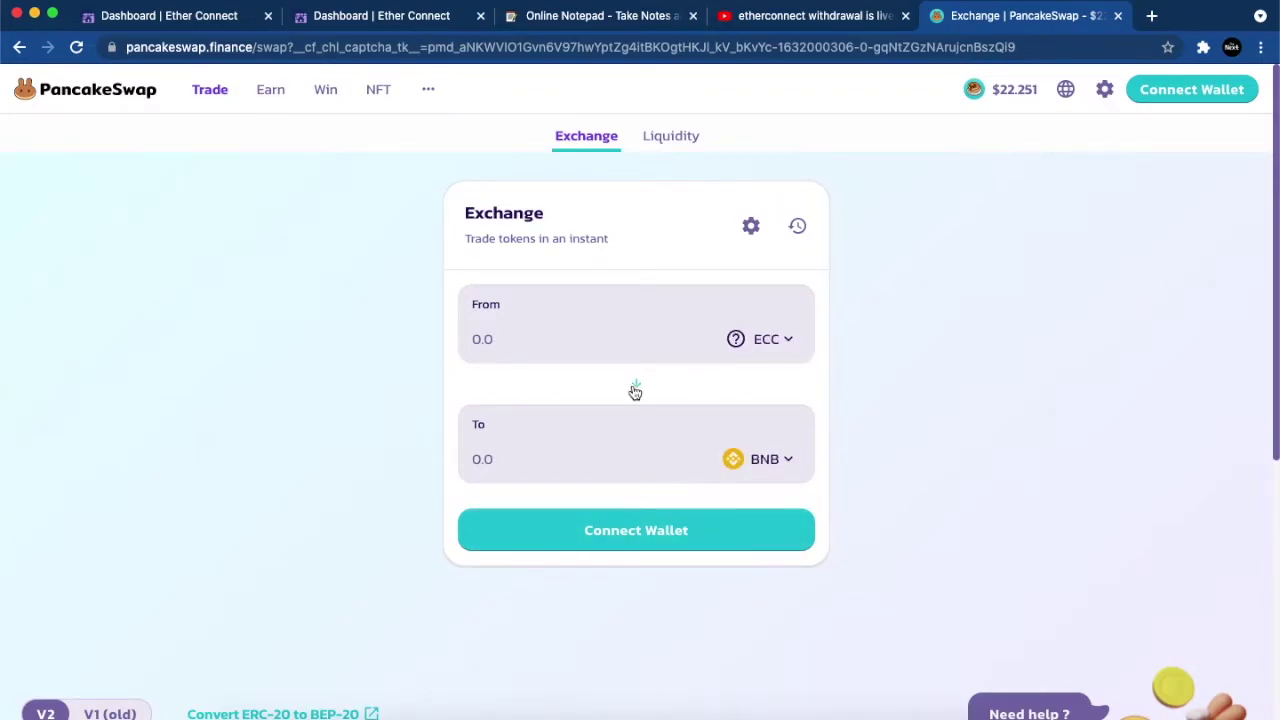
Step: Browse the token picker list and close it, leaving ECC to BNB
left_click(787, 465)
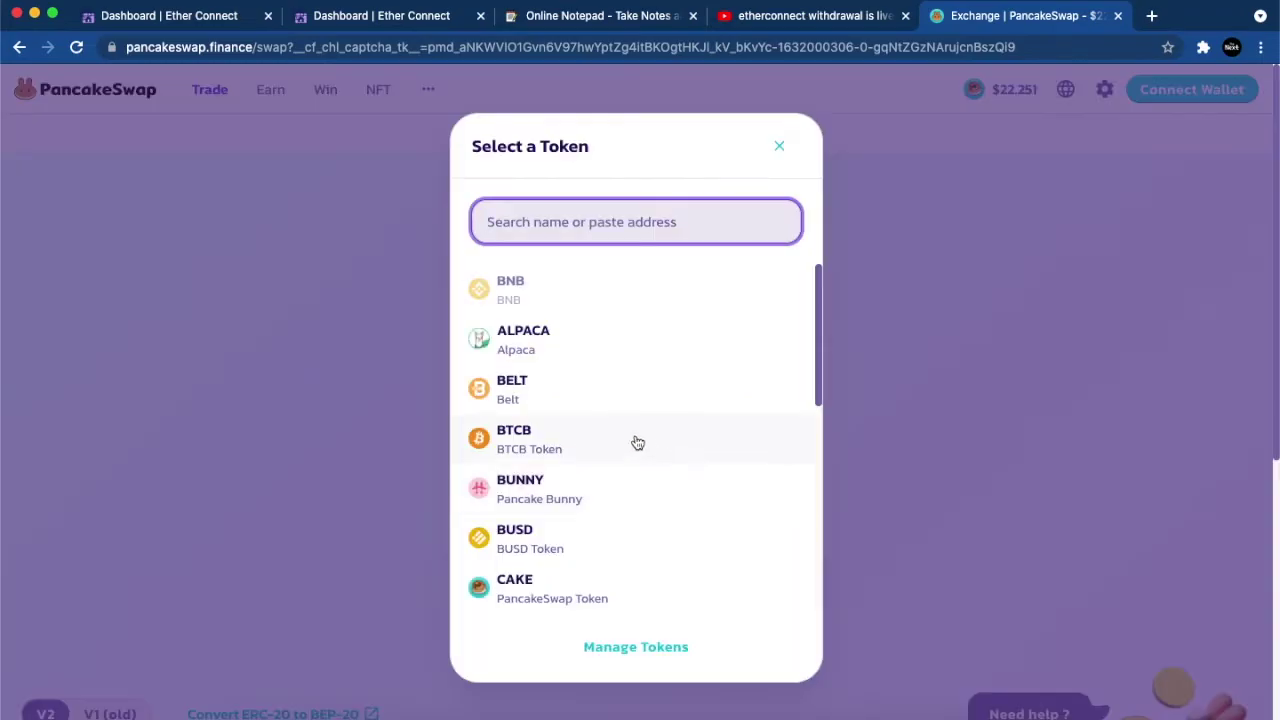
scroll(620, 427, "down", 3)
scroll(620, 427, "down", 6)
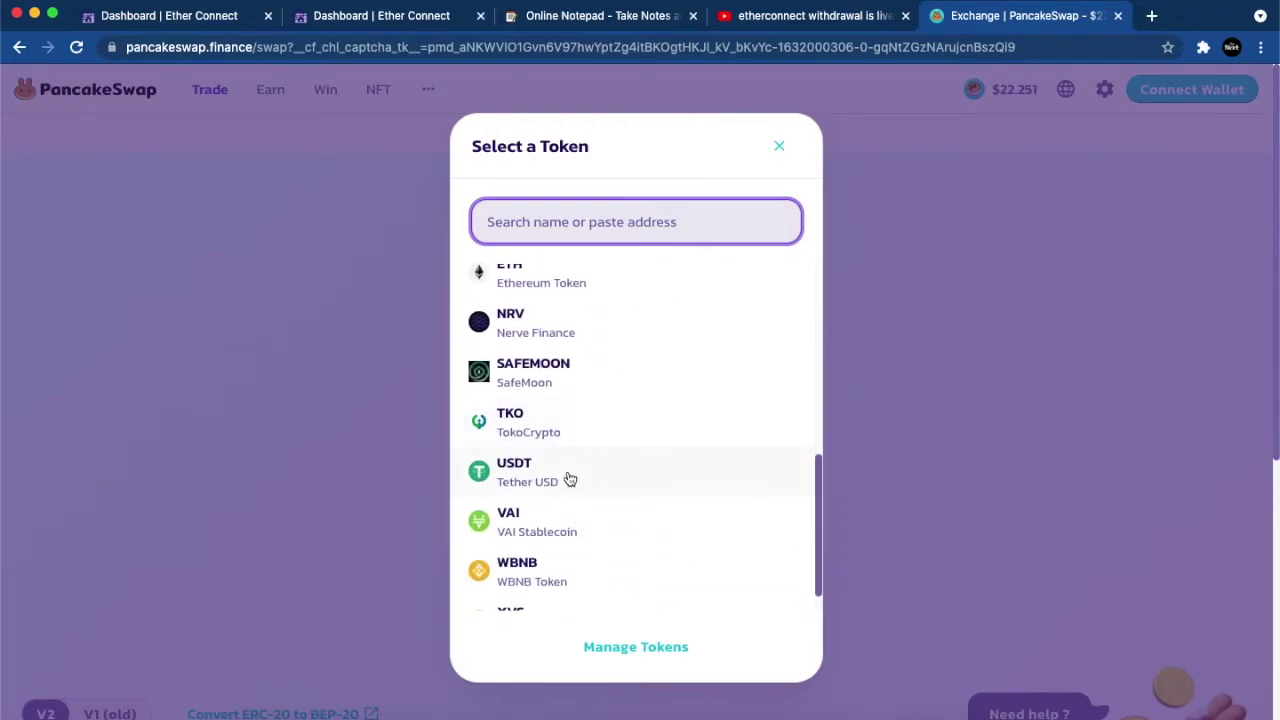
scroll(560, 487, "up", 9)
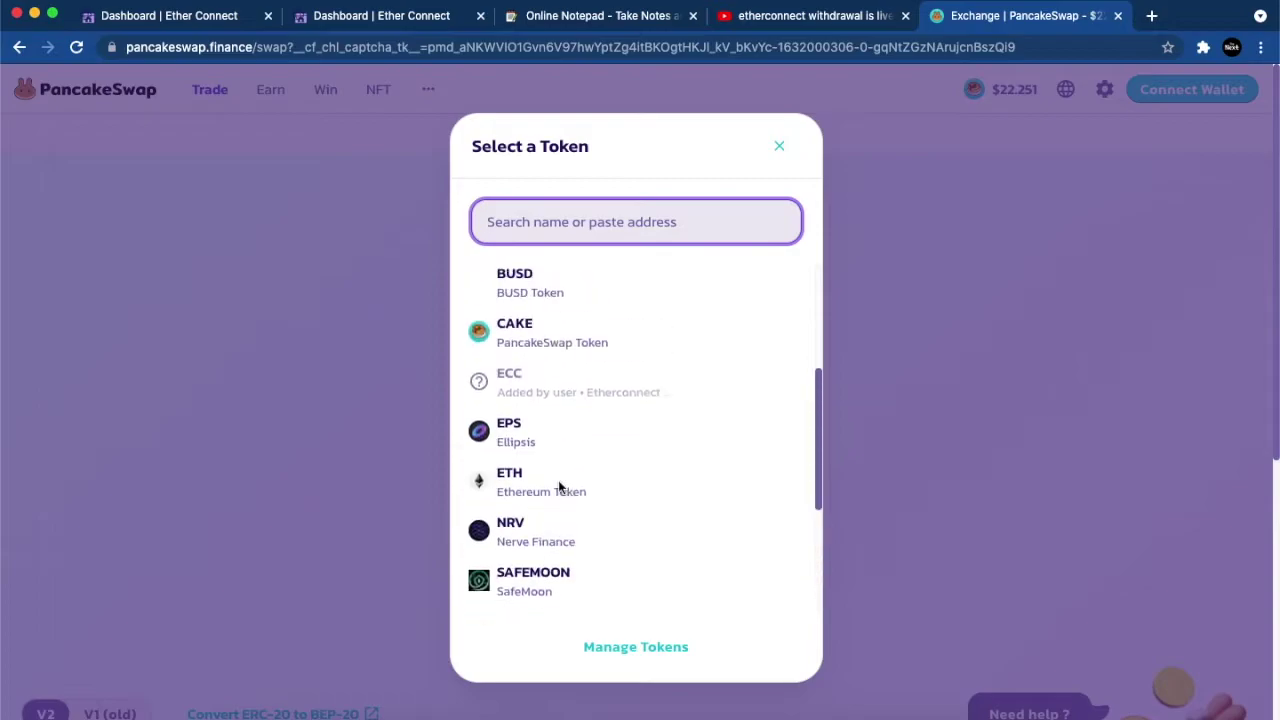
left_click(552, 294)
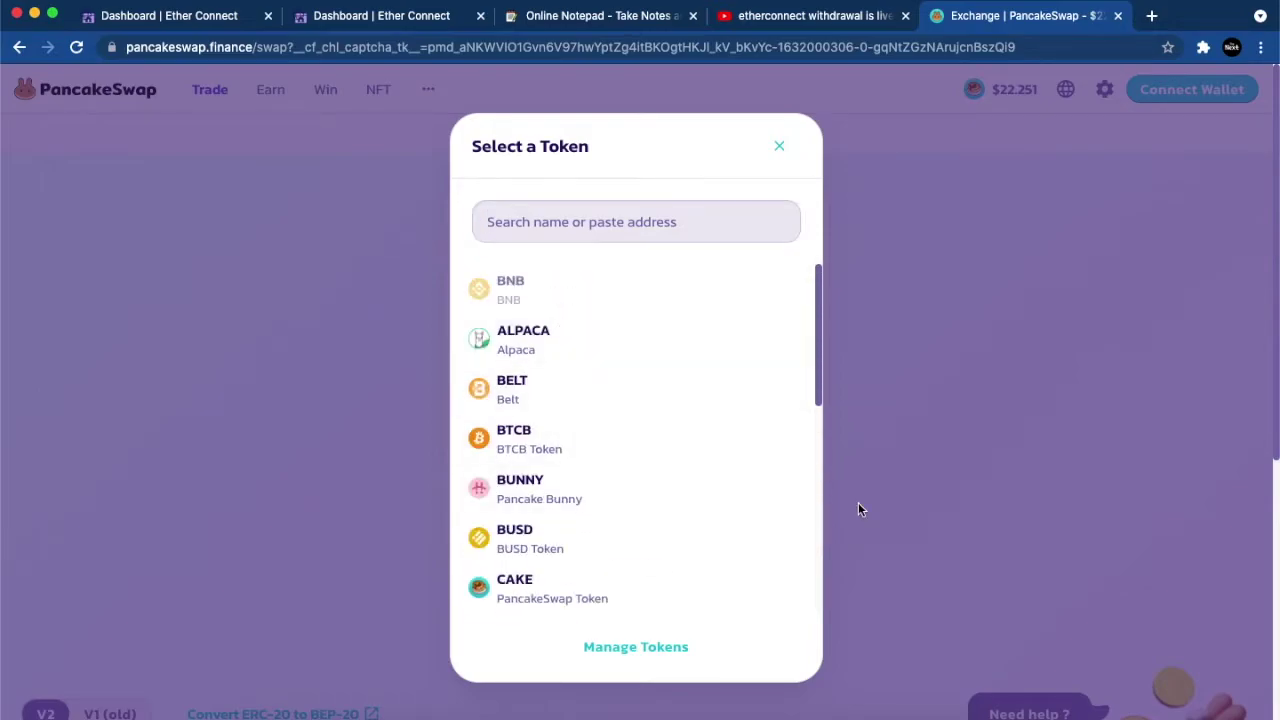
left_click(780, 145)
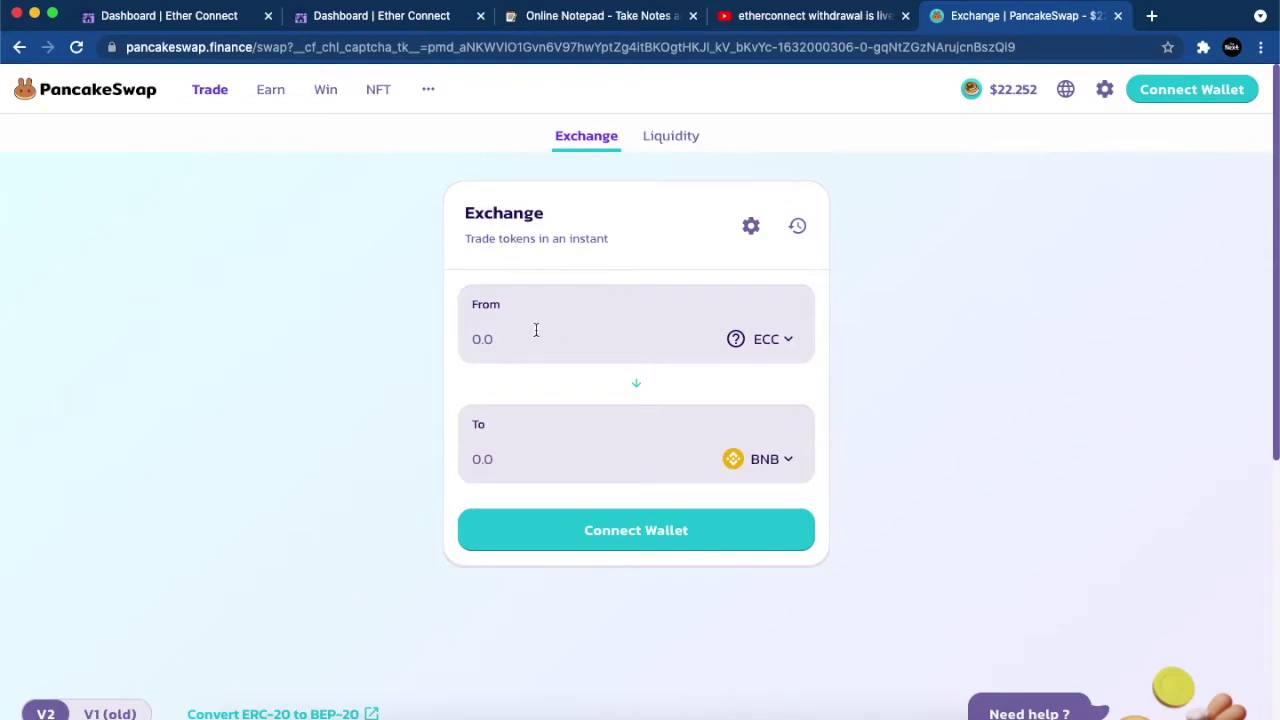
Step: Quote 100 ECC in BNB, then change the amount to 1 ECC for about 0.000764 BNB
left_click(480, 339)
type("100")
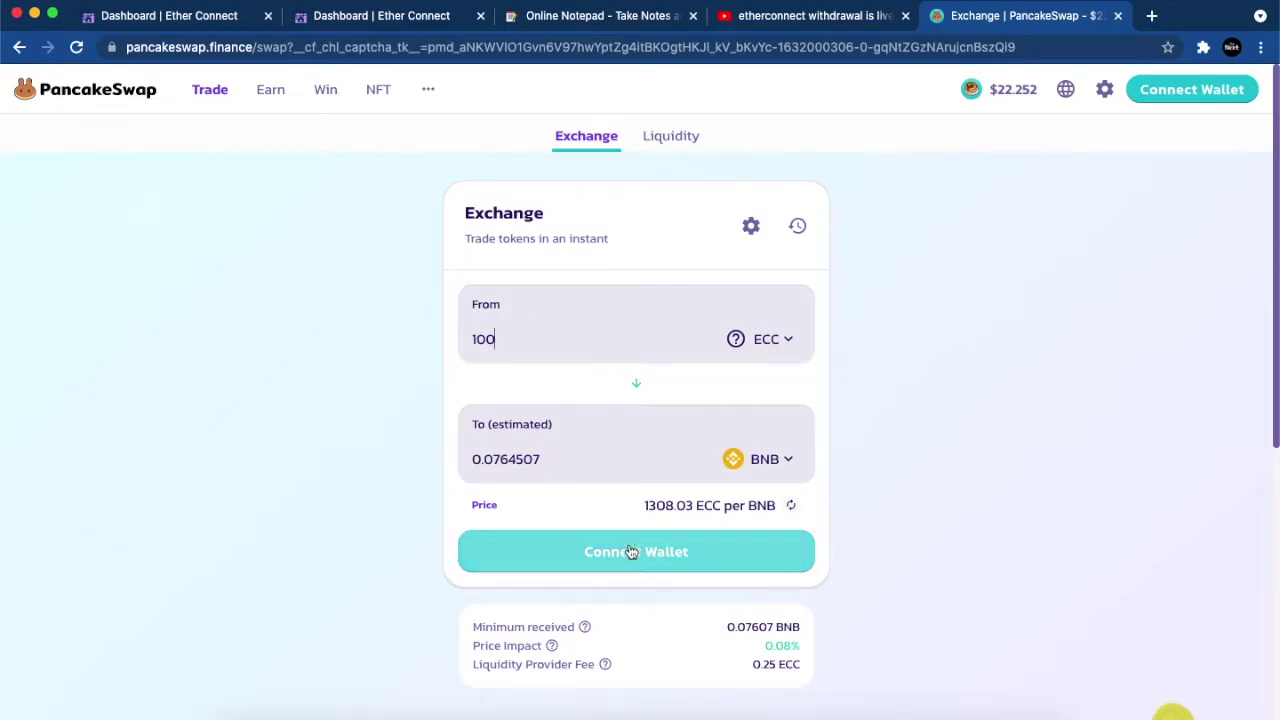
double_click(557, 456)
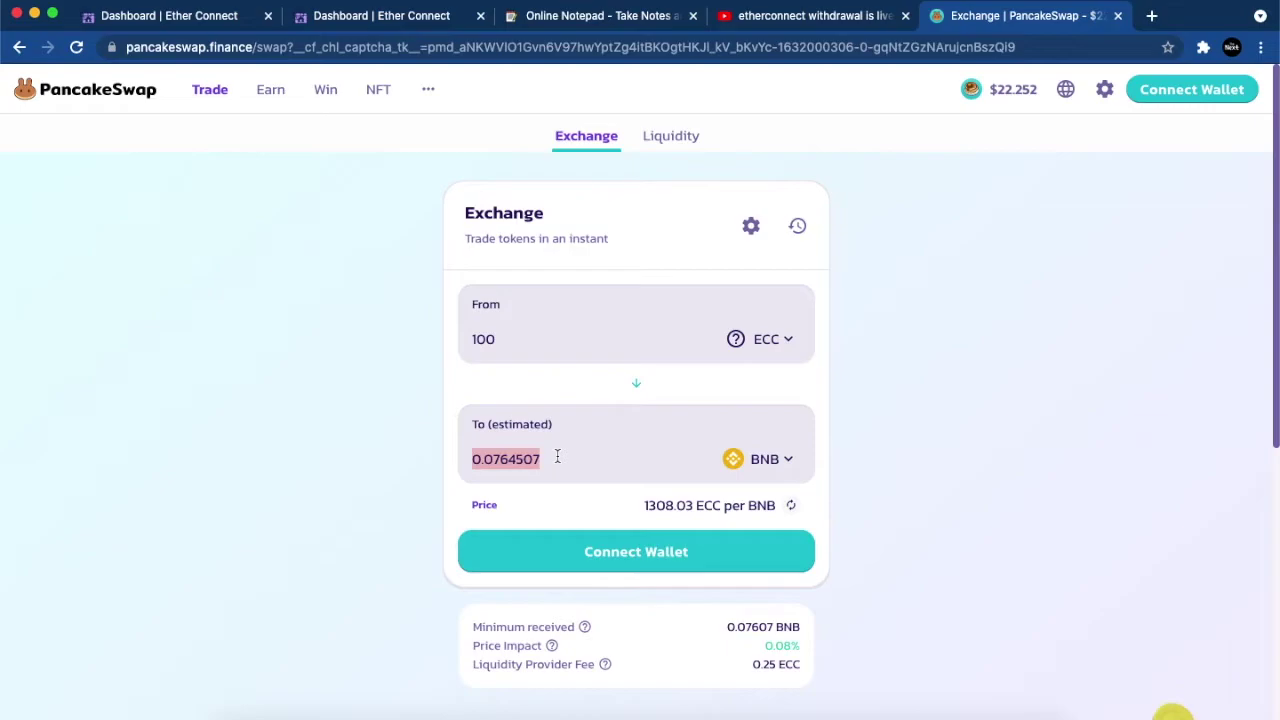
left_click(510, 339)
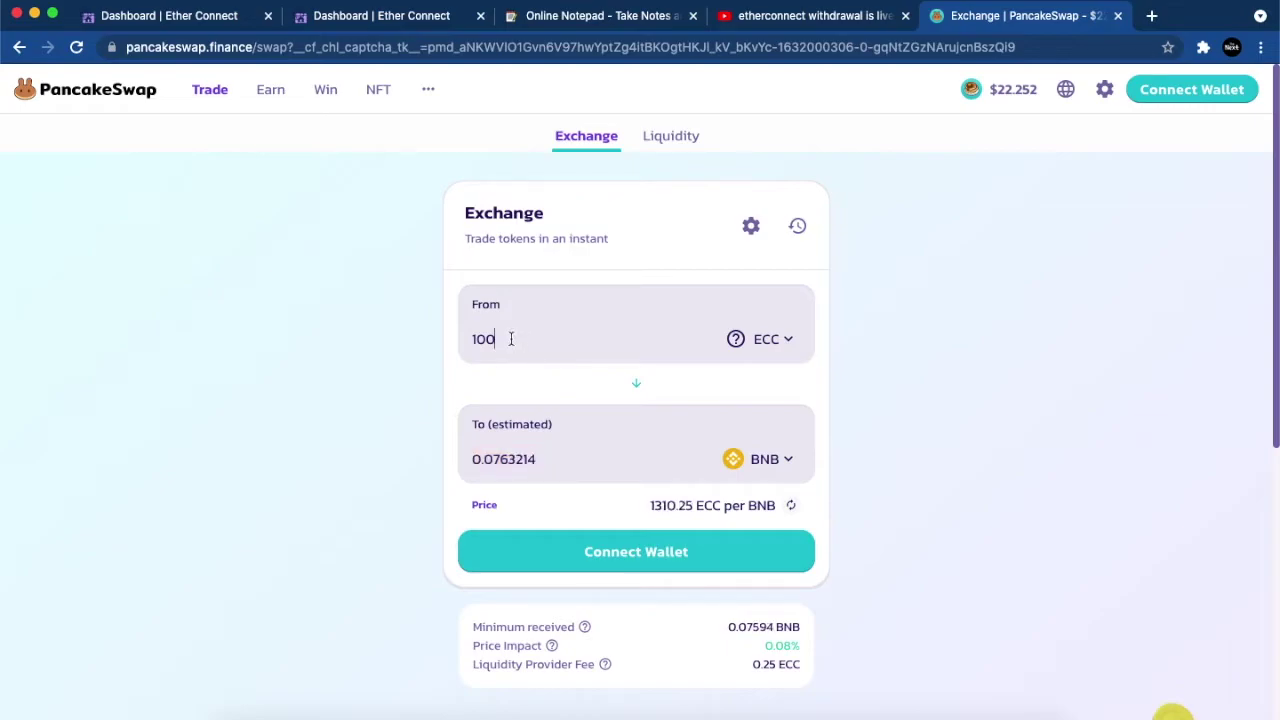
key("BackSpace")
key("BackSpace")
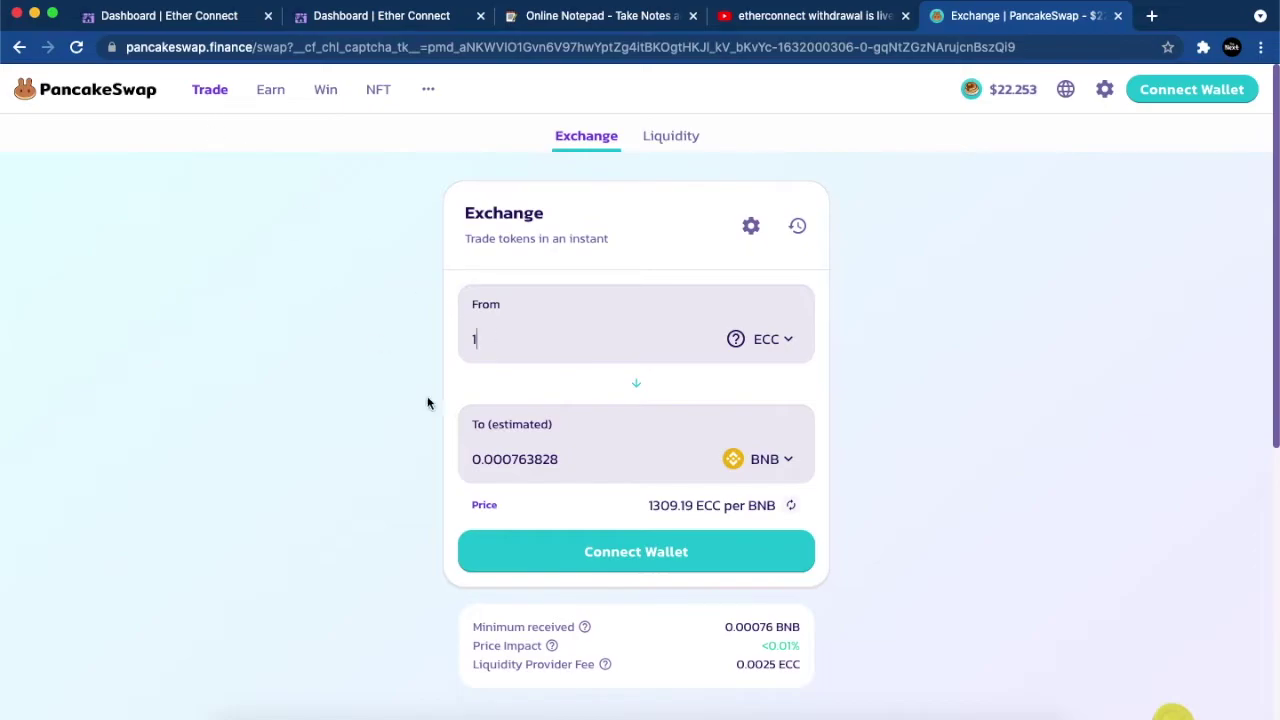
double_click(533, 458)
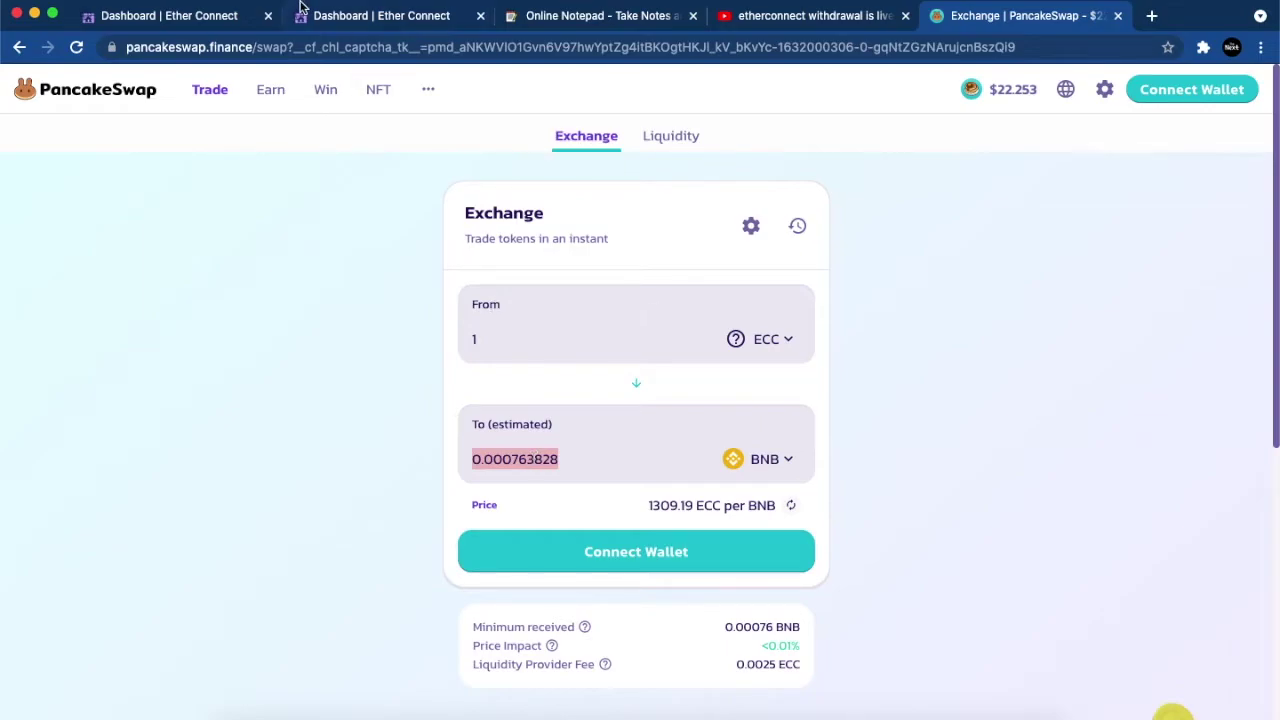
Step: Compare the dashboard's ECC price with PancakeSwap's 1 ECC quote of 0.00076234 BNB, then return to the aNotepad checklist
left_click(190, 13)
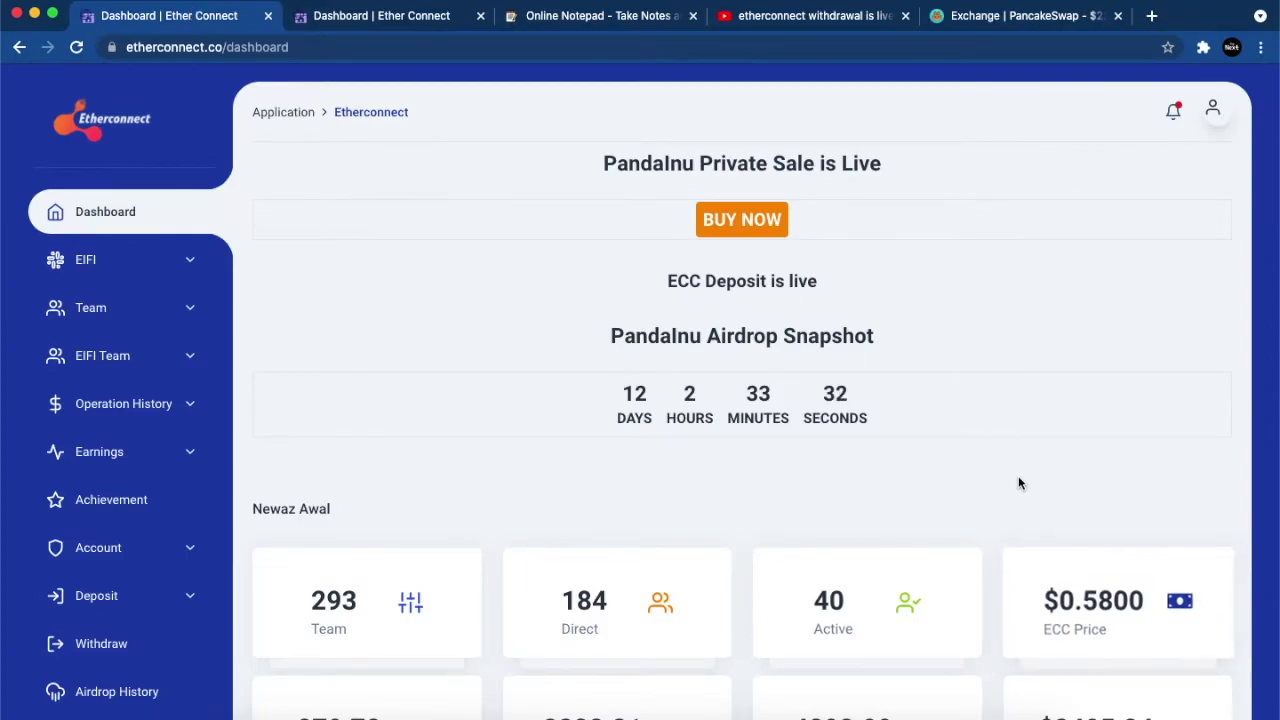
scroll(1019, 484, "down", 2)
scroll(1019, 484, "up", 2)
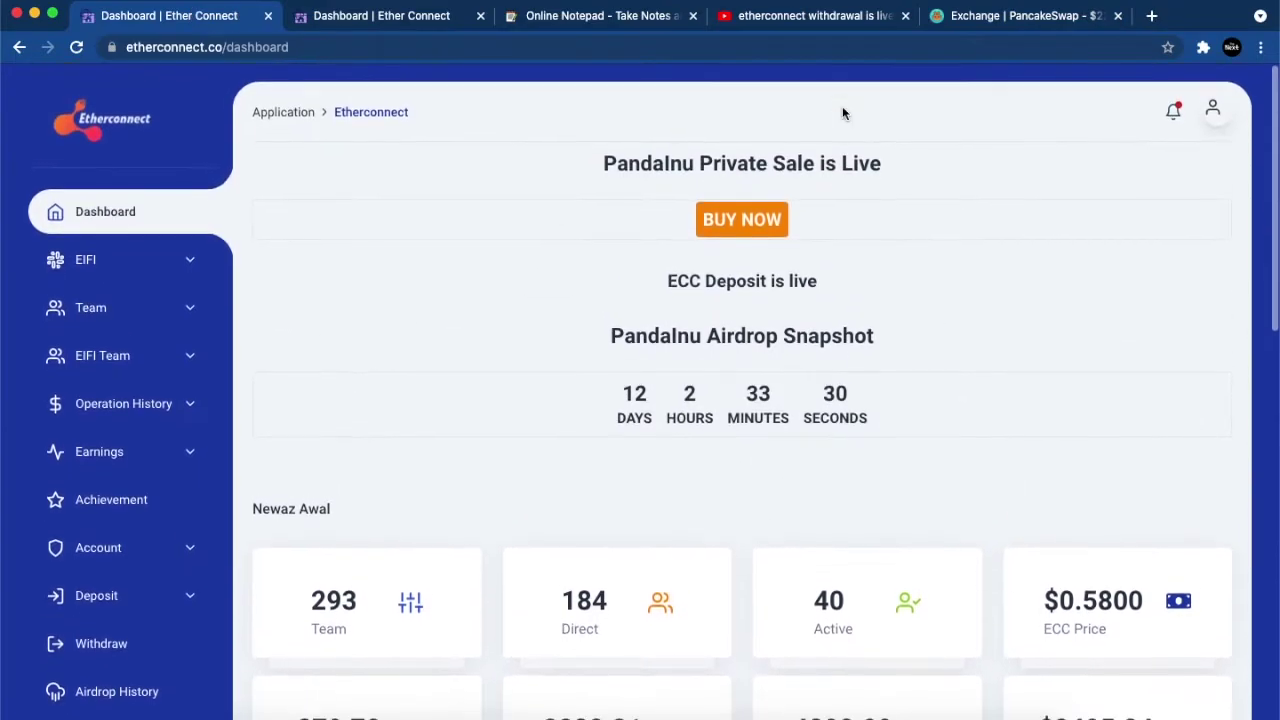
left_click(962, 25)
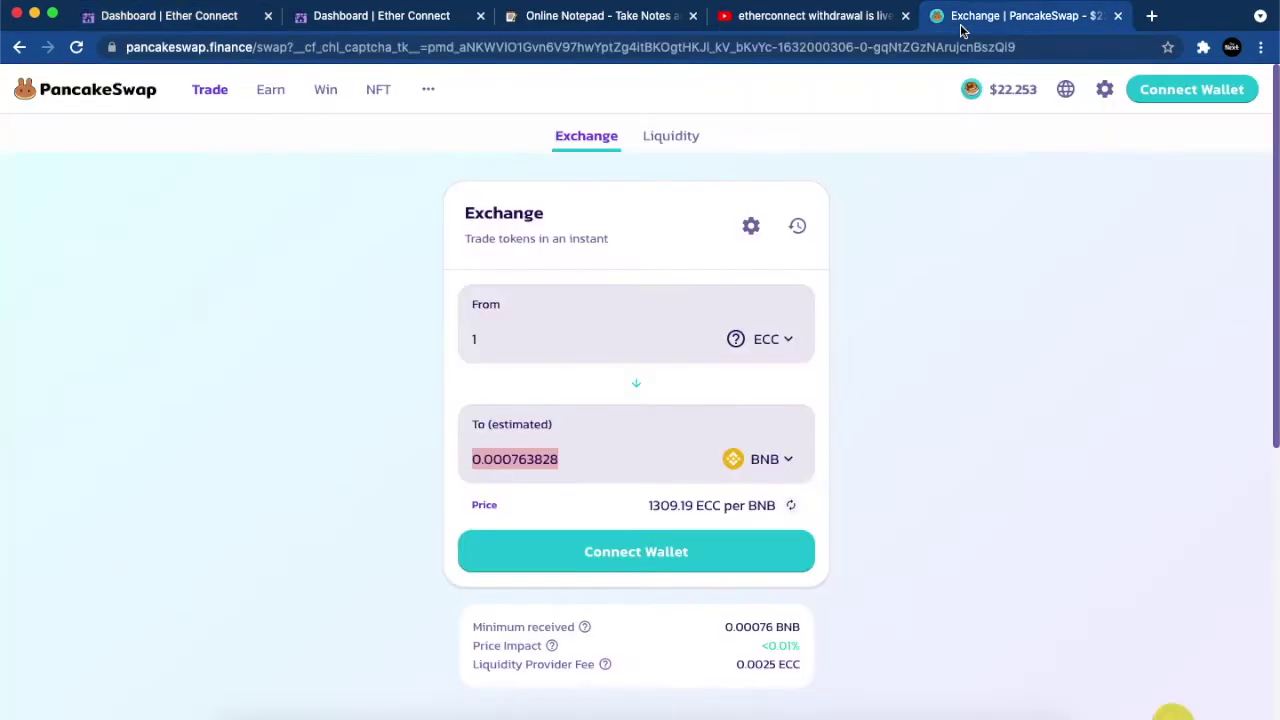
left_click(266, 362)
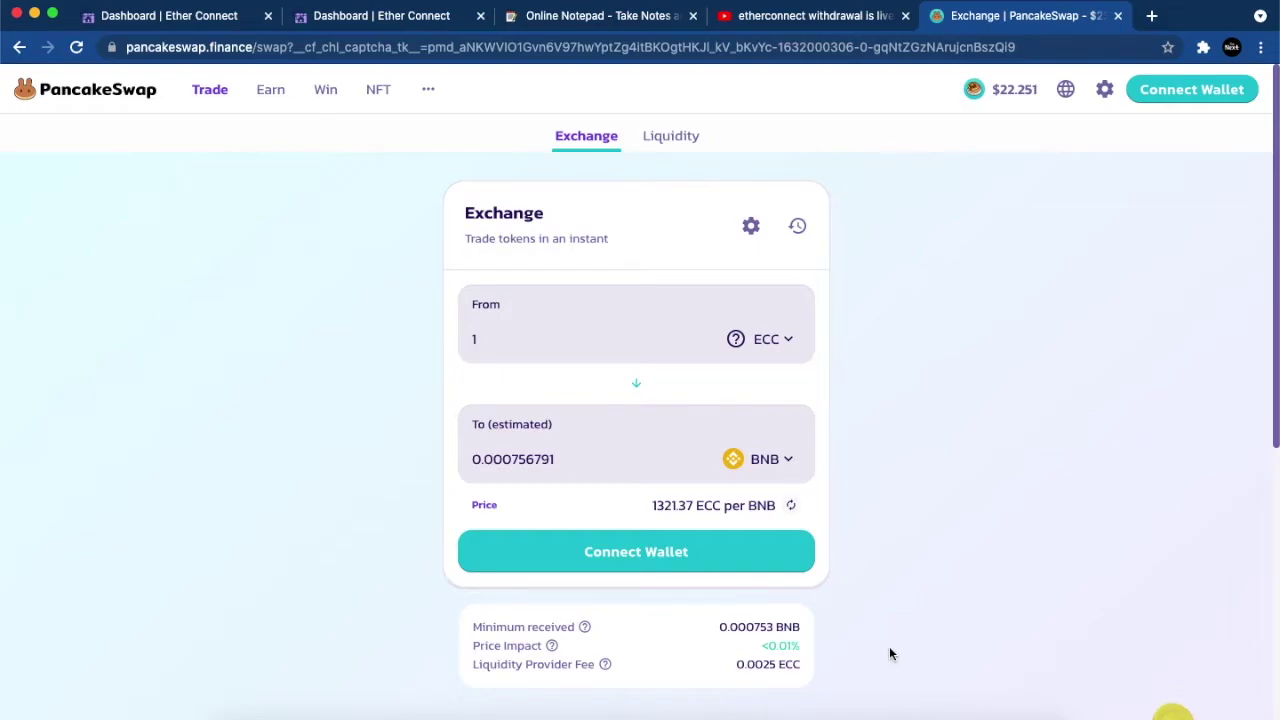
left_click(917, 716)
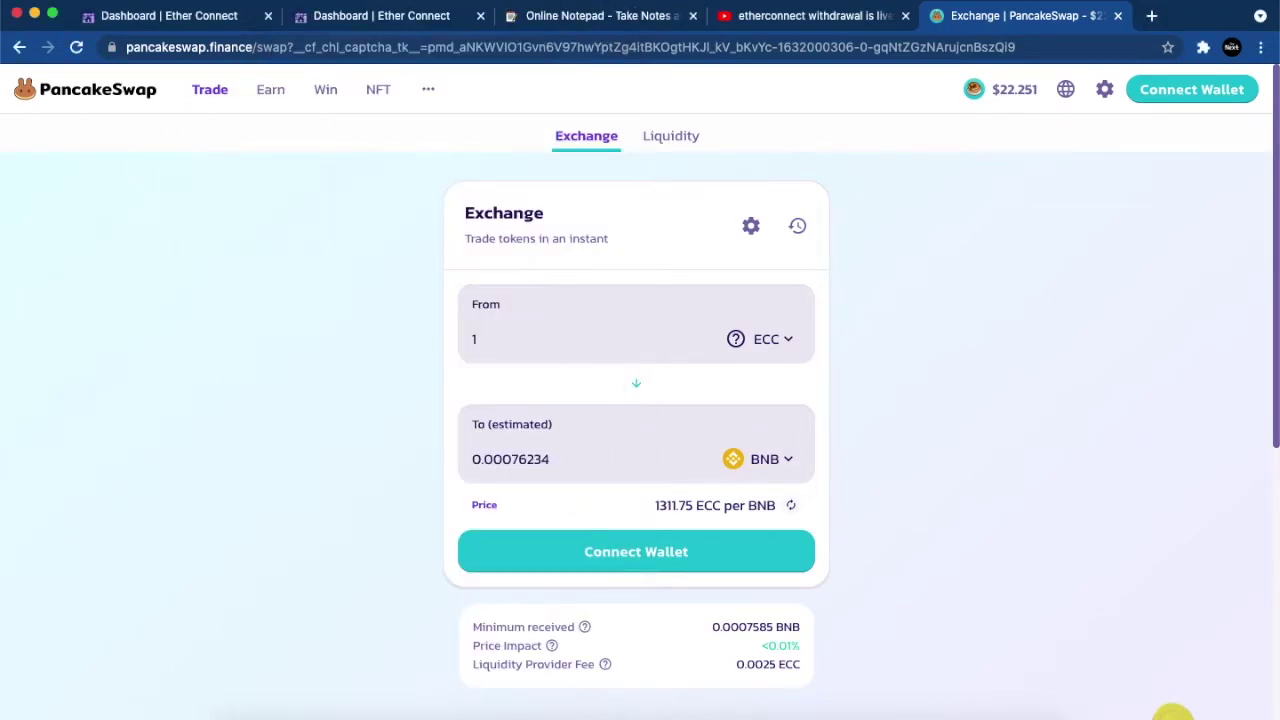
left_click(543, 22)
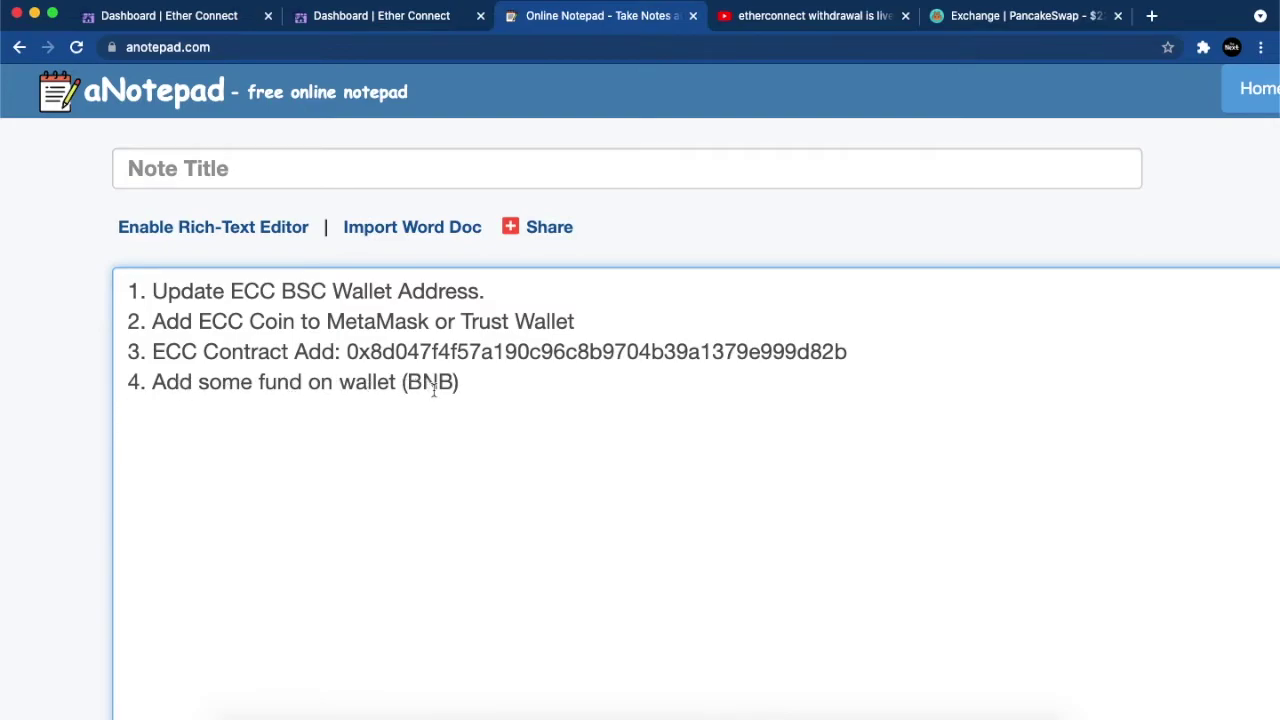
Step: Bring the mirrored phone forward, showing the Etherconnect Coin (BEP20) wallet holding 0 ECC
key("ctrl+Up")
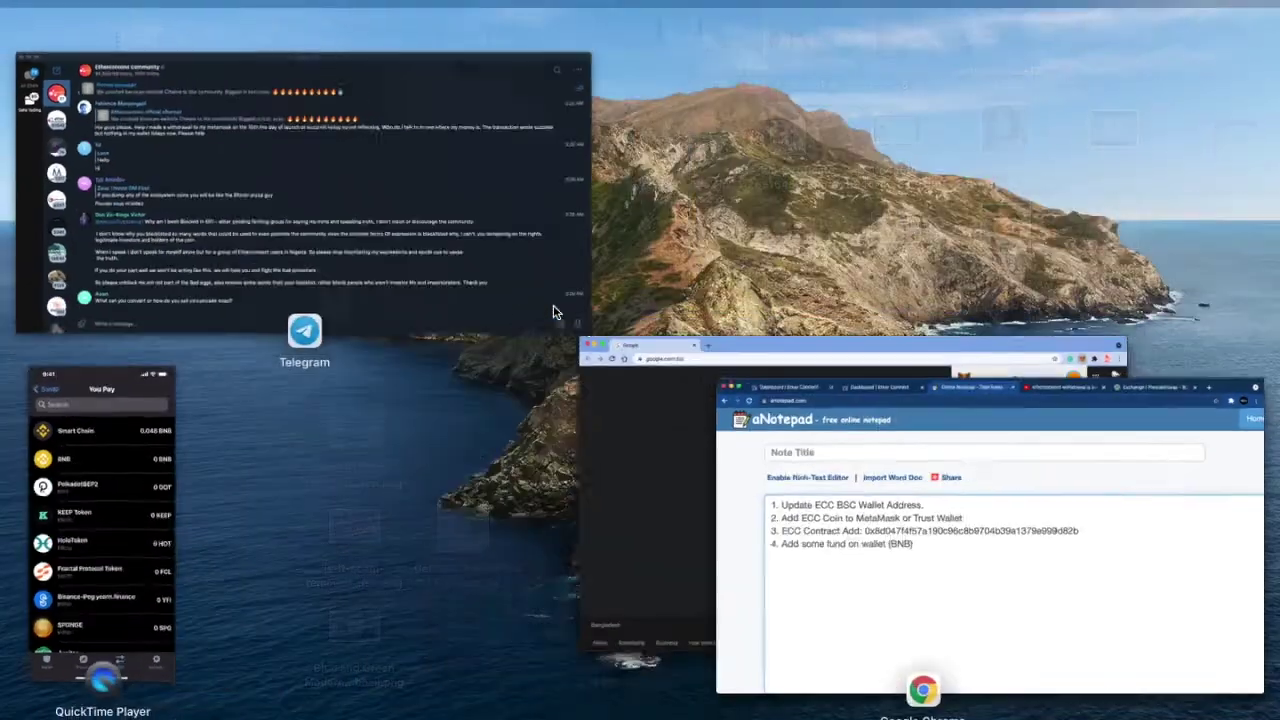
left_click(114, 468)
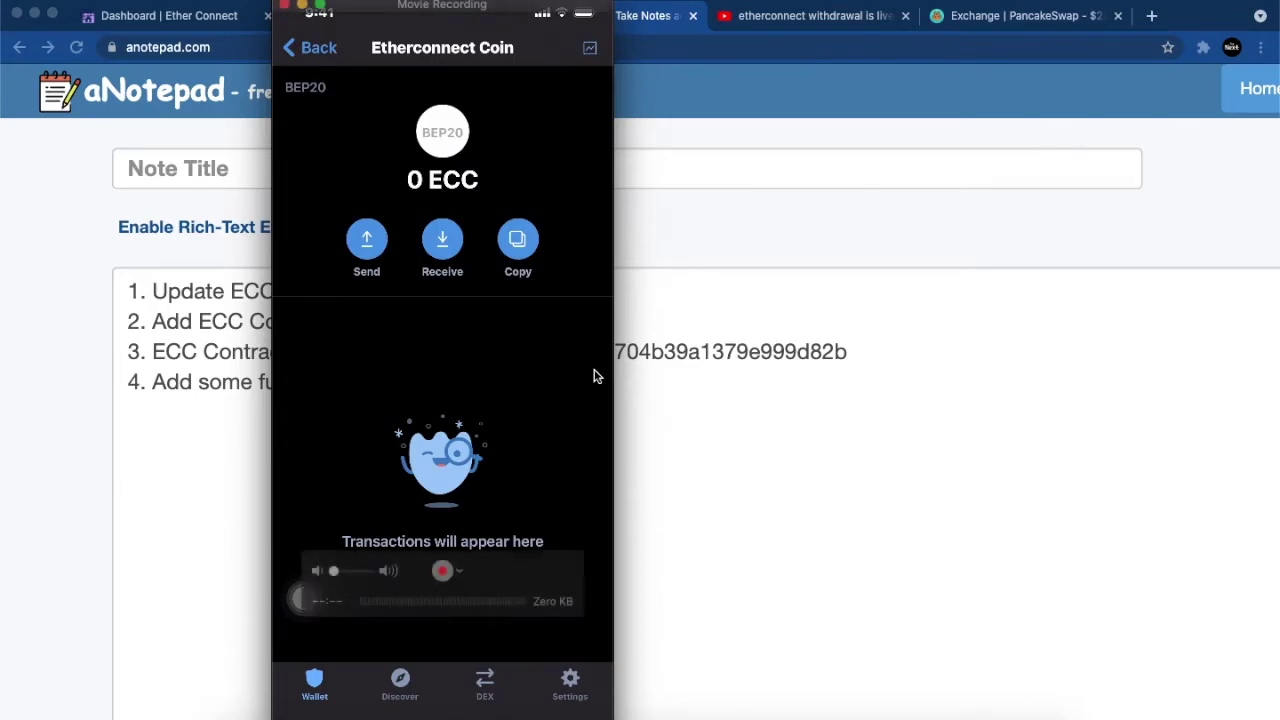
Step: Highlight the ECC contract address on line 3 of the aNotepad note, then go back to PancakeSwap
left_click(710, 400)
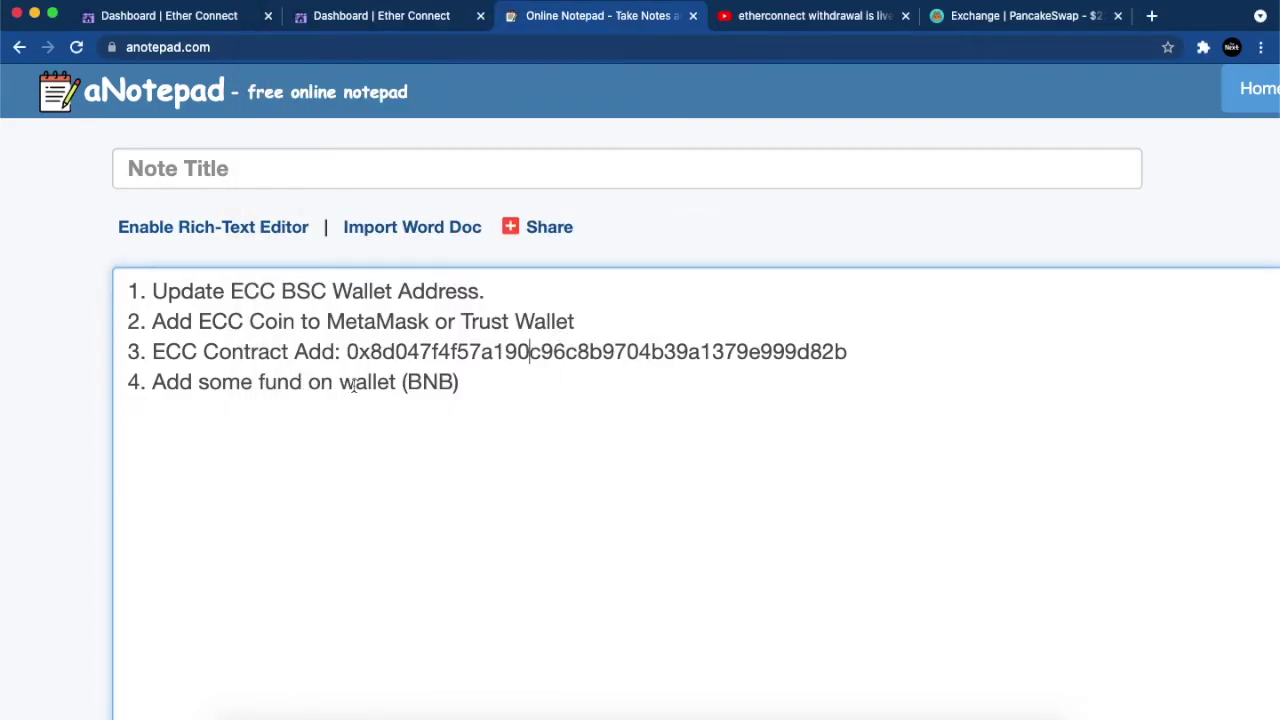
double_click(483, 352)
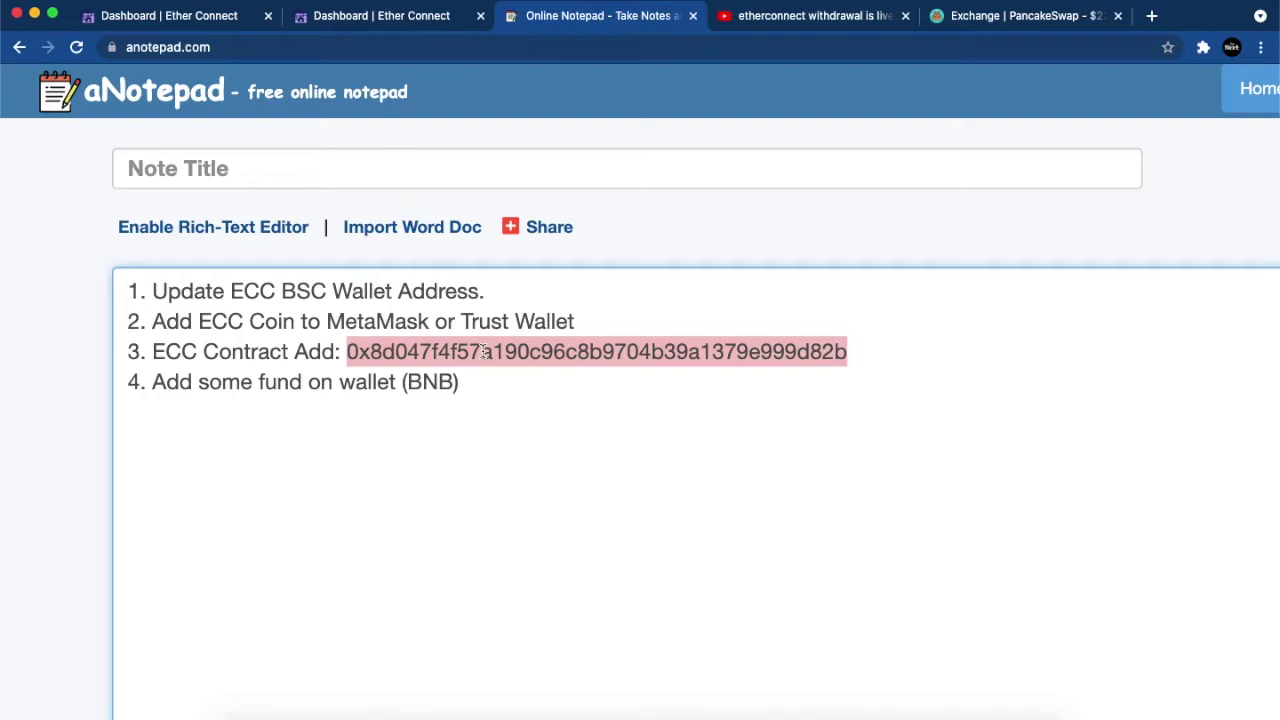
left_click(556, 394)
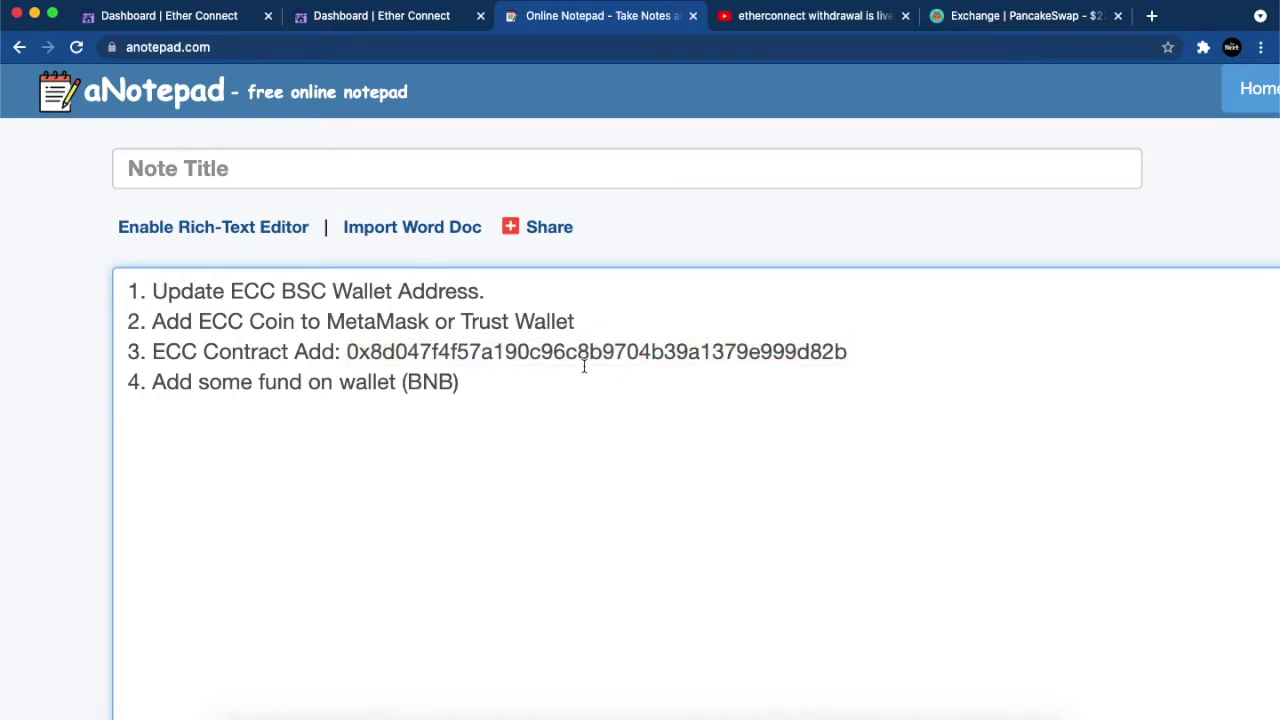
left_click(988, 24)
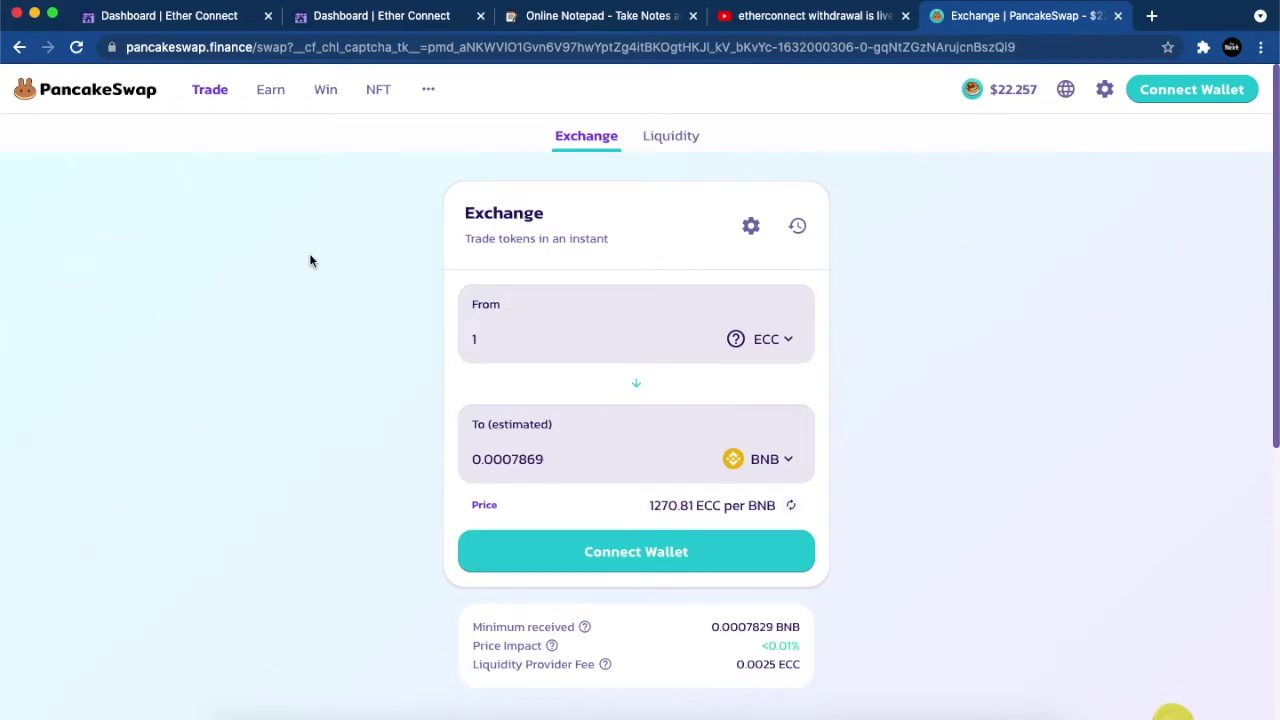
Step: Show the mirrored phone's PancakeSwap Exchange page, selling BNB from a 0.0480312 balance
key("ctrl+Up")
left_click(92, 530)
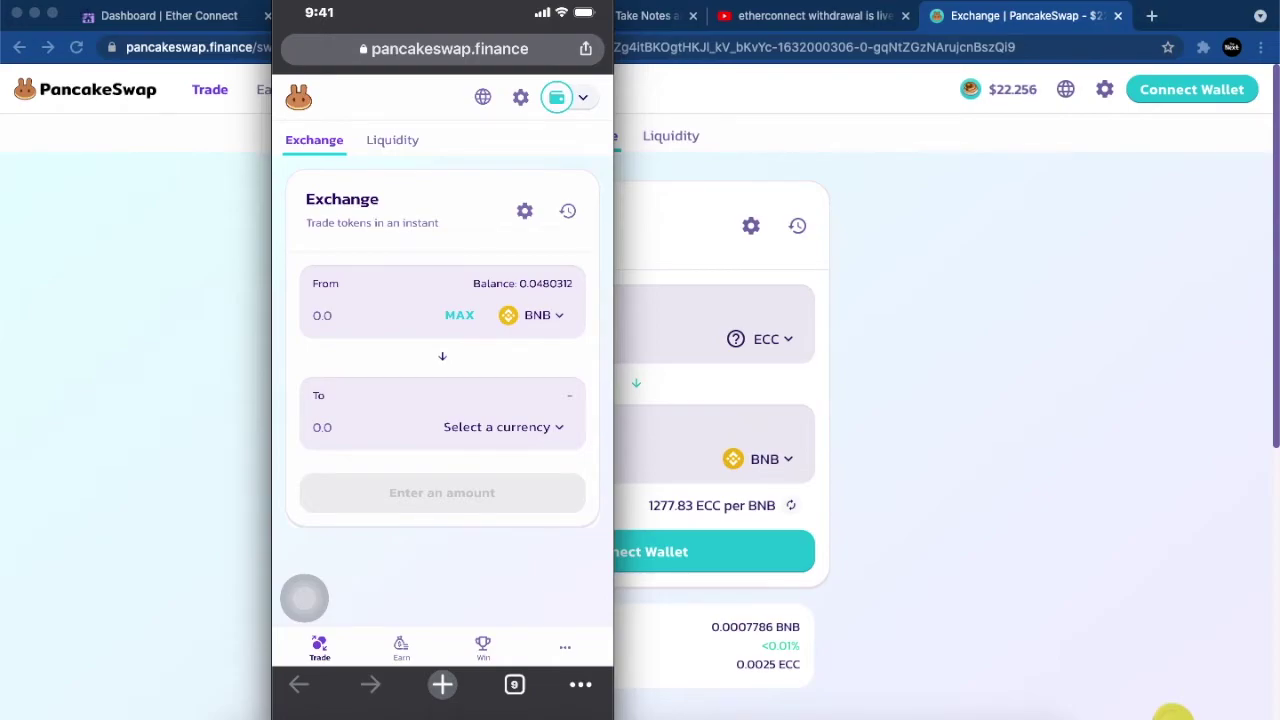
Step: Pick ECC as the swap token on the phone and reverse the pair to sell ECC for BNB
left_click(497, 426)
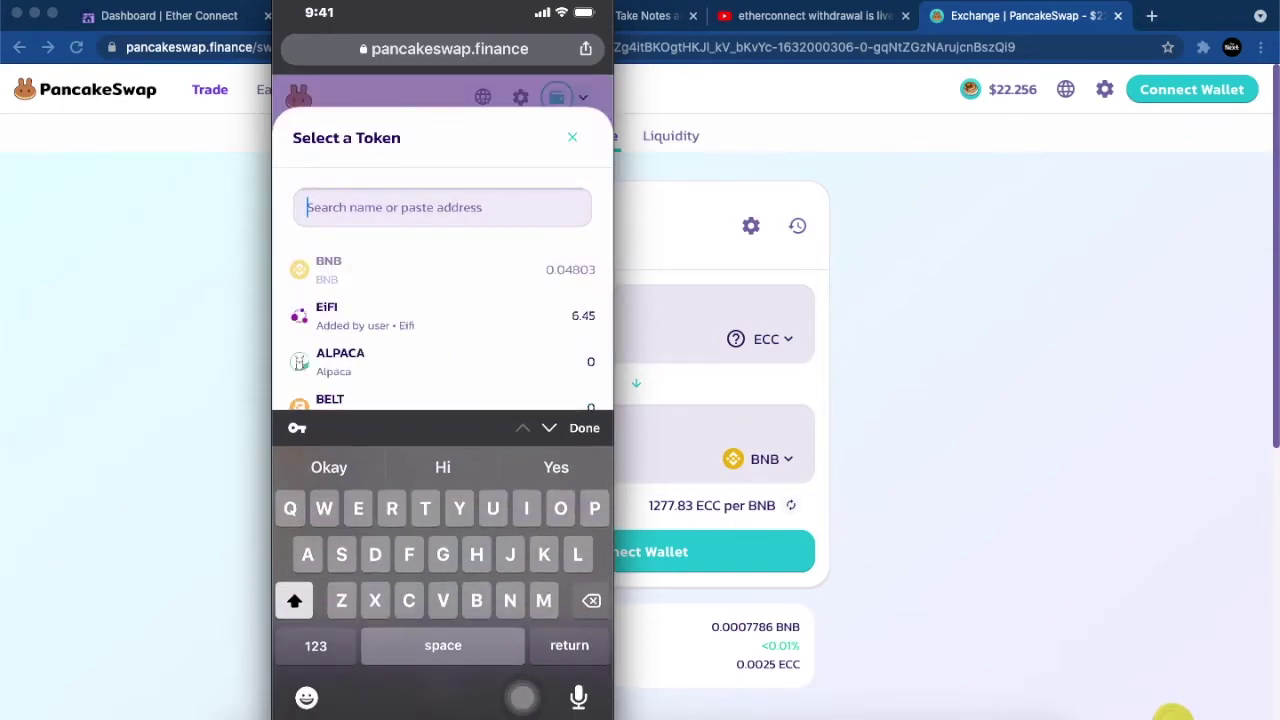
type("Ecc")
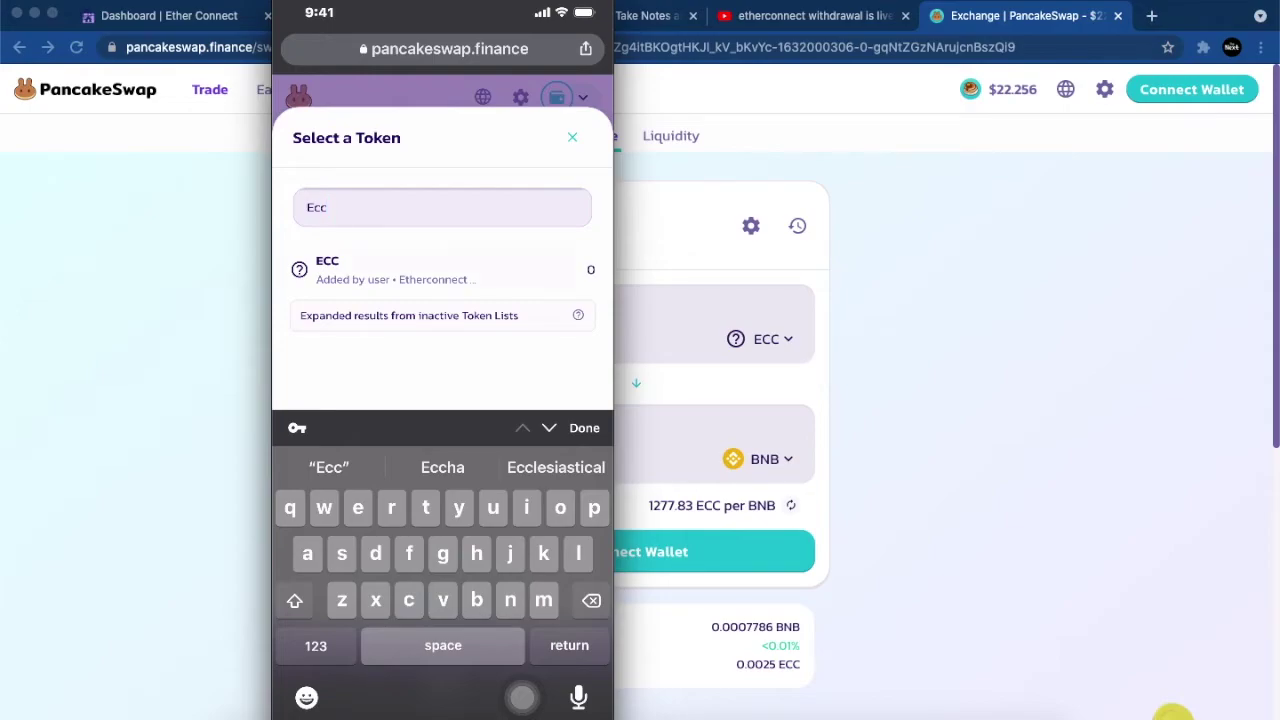
left_click(330, 268)
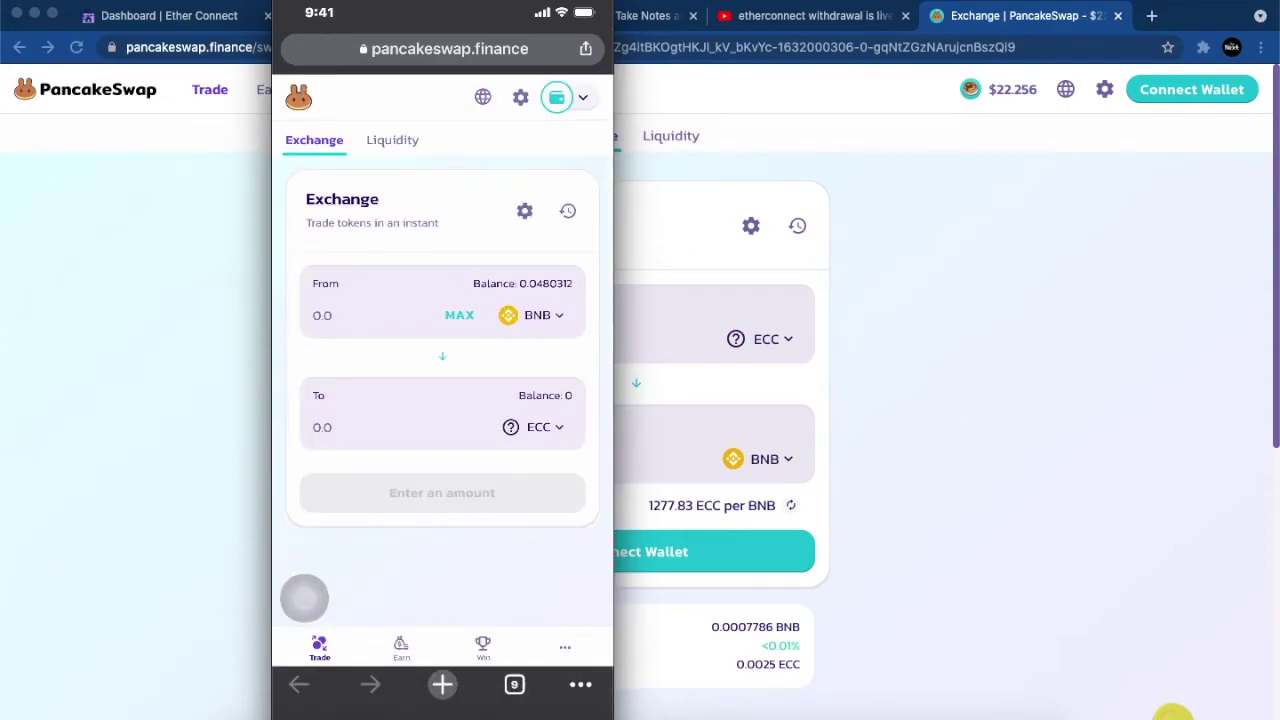
left_click(322, 315)
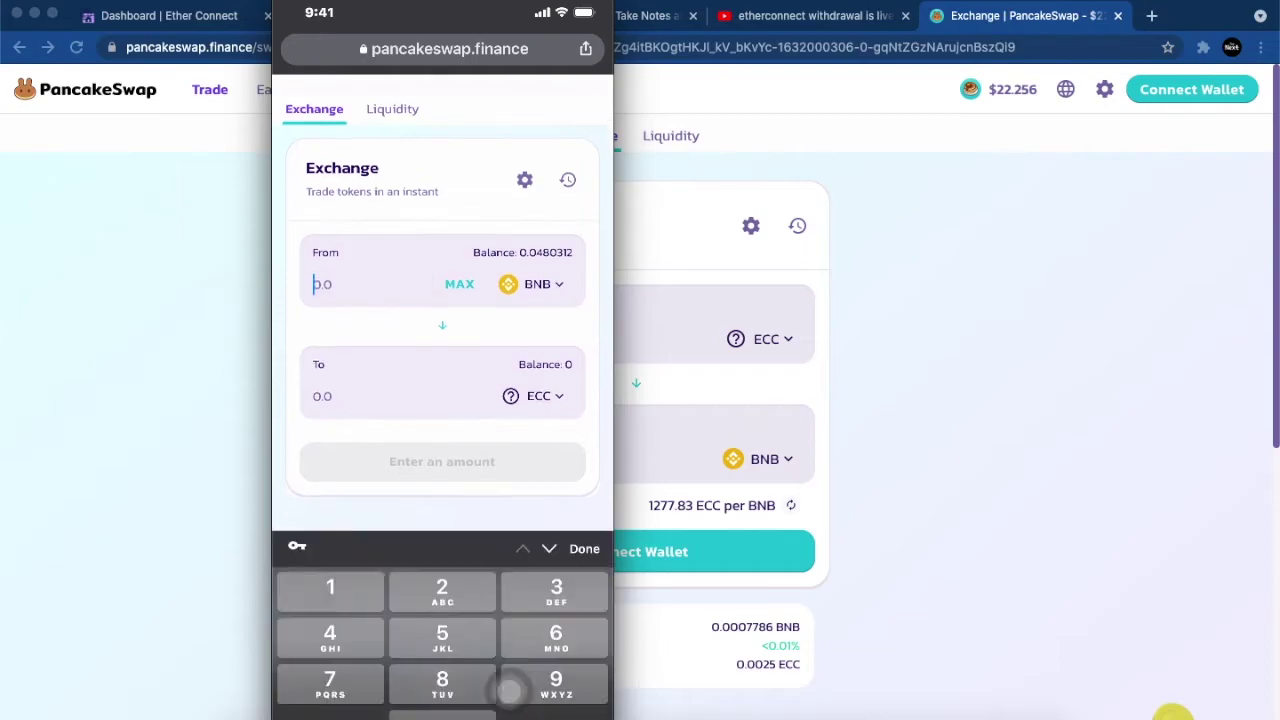
left_click(442, 301)
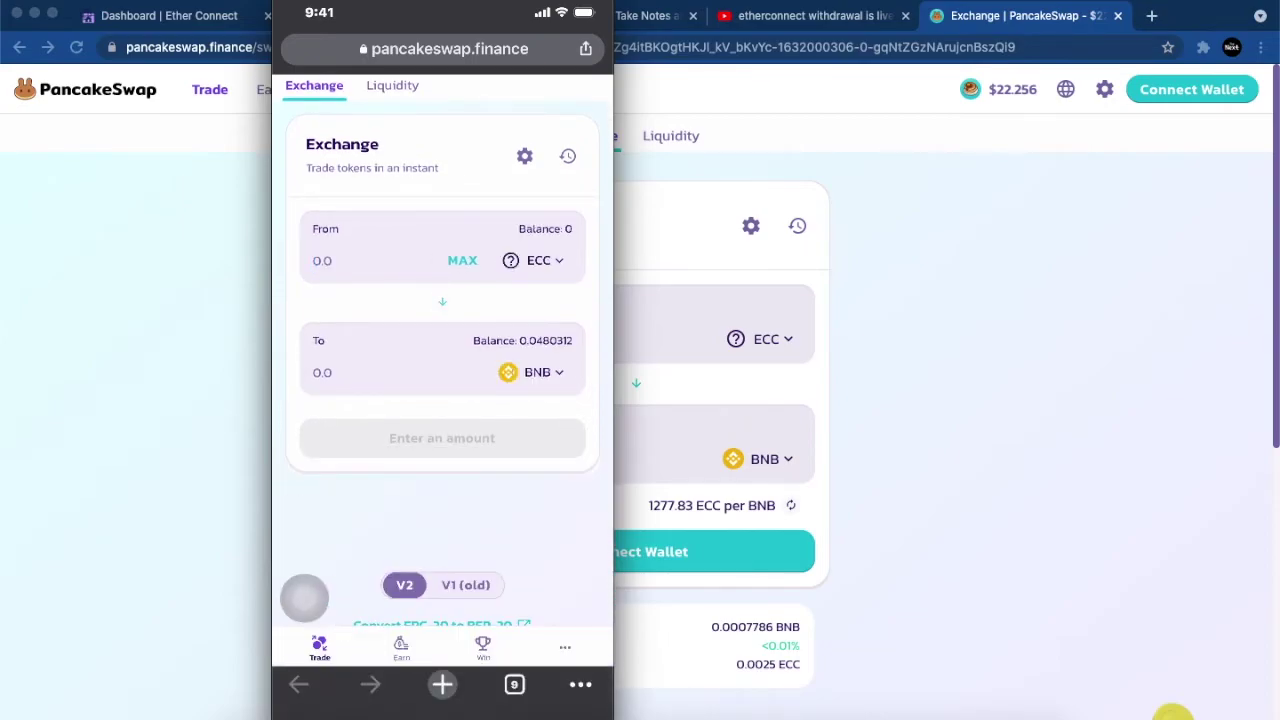
left_click(442, 301)
left_click(442, 301)
Step: Enter 1 ECC and review the full BNB quote on the exchange form
left_click(322, 260)
type("1")
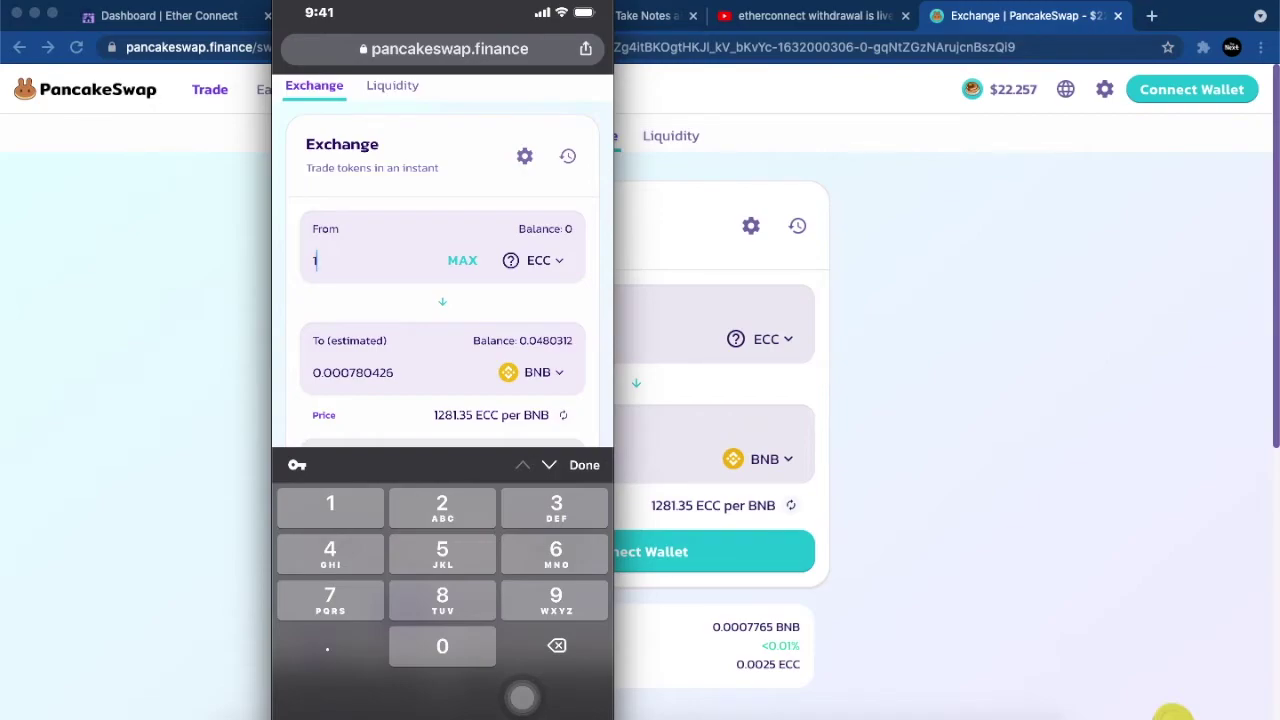
left_click(522, 697)
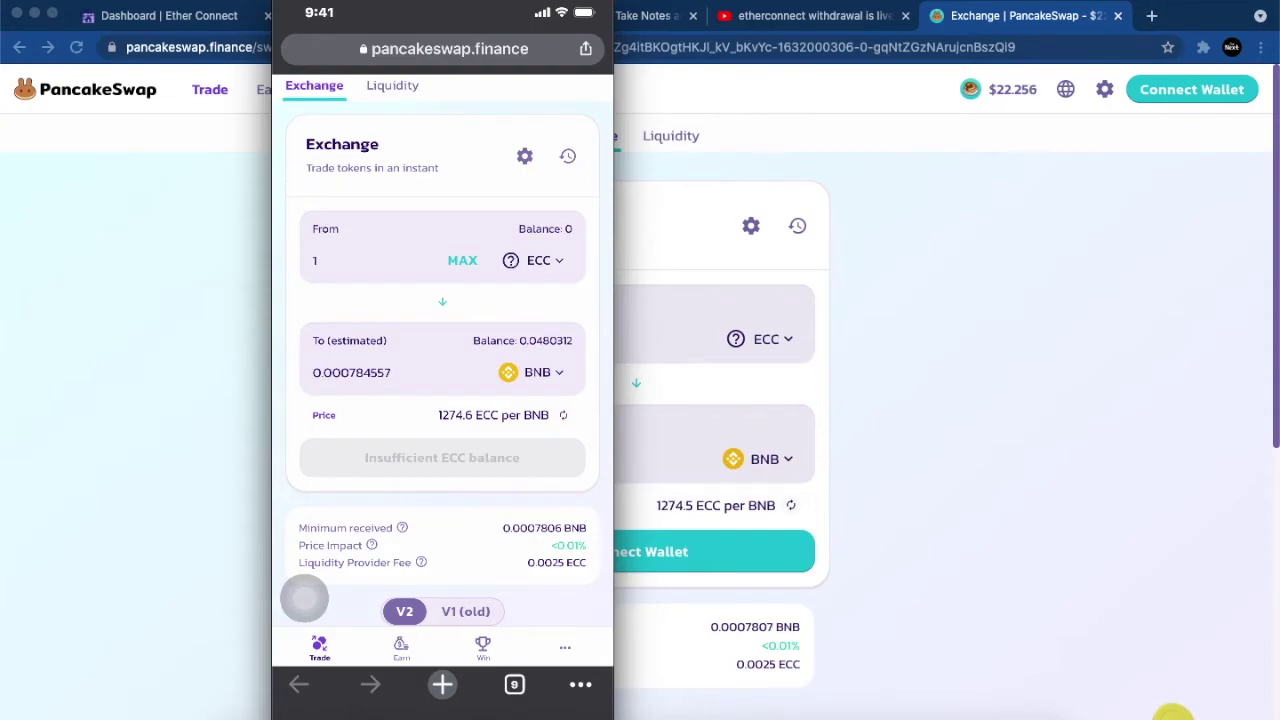
scroll(442, 400, "down", 5)
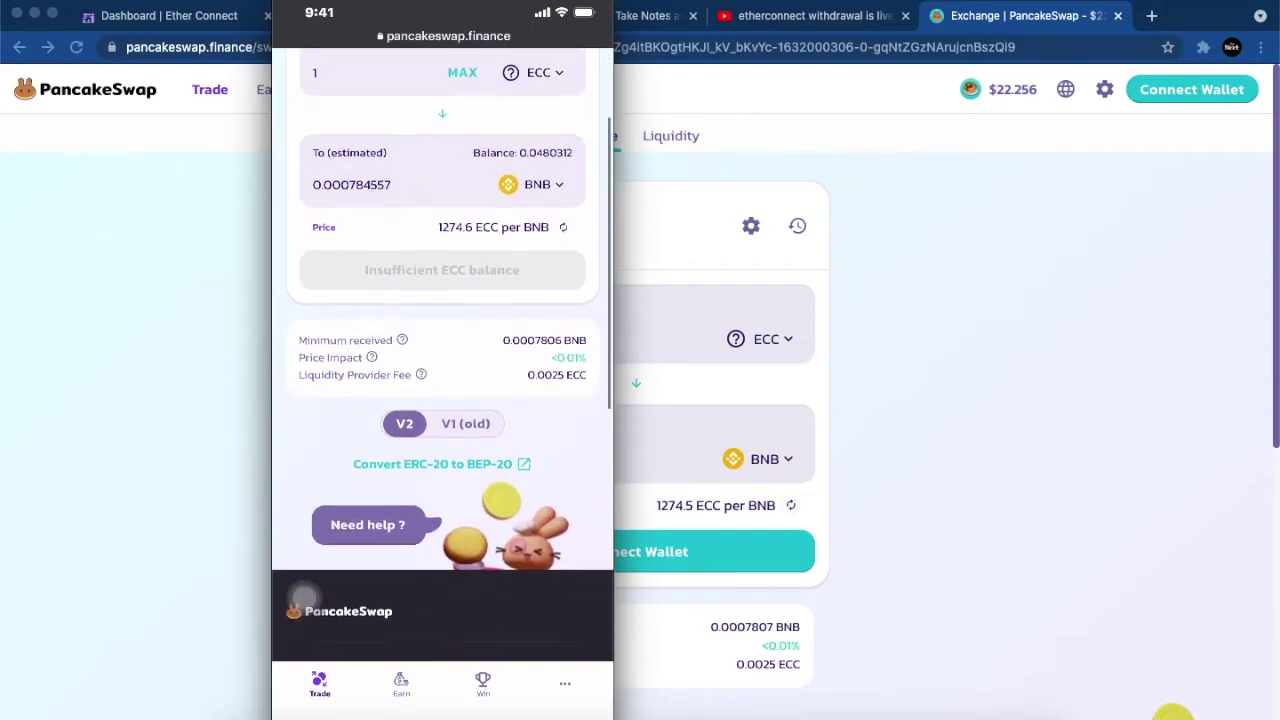
scroll(442, 400, "up", 6)
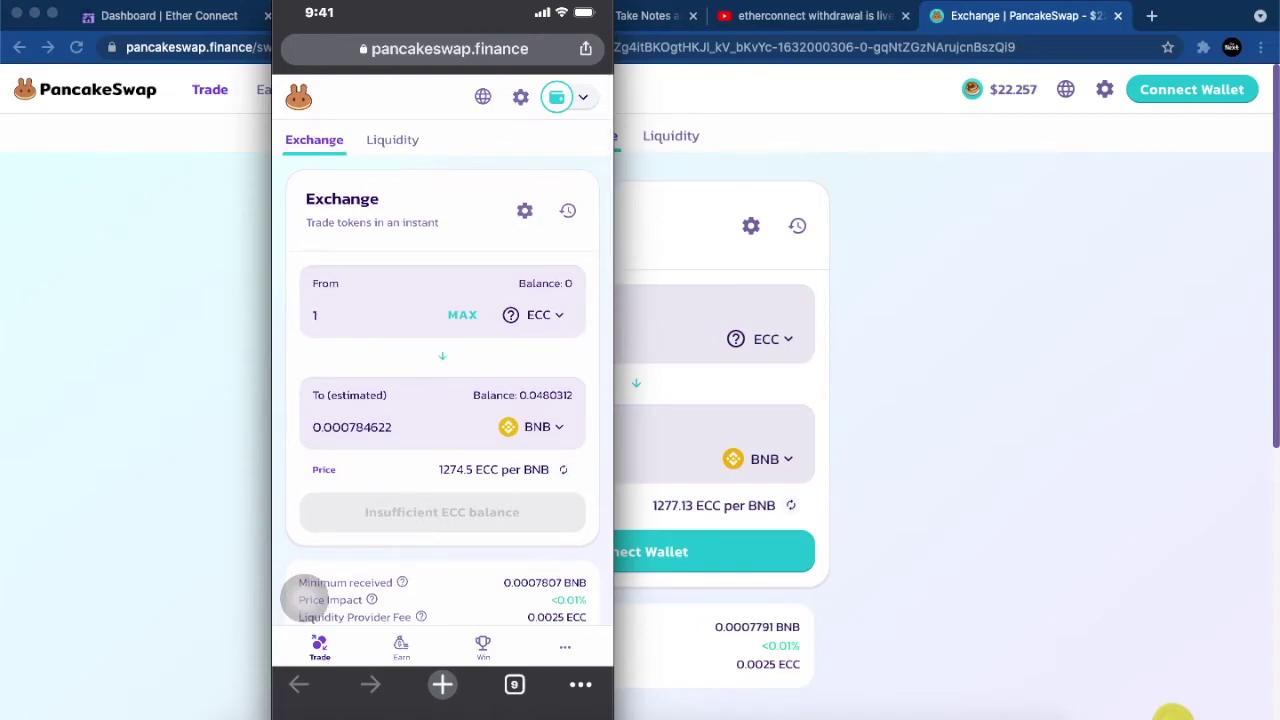
scroll(305, 598, "down", 1)
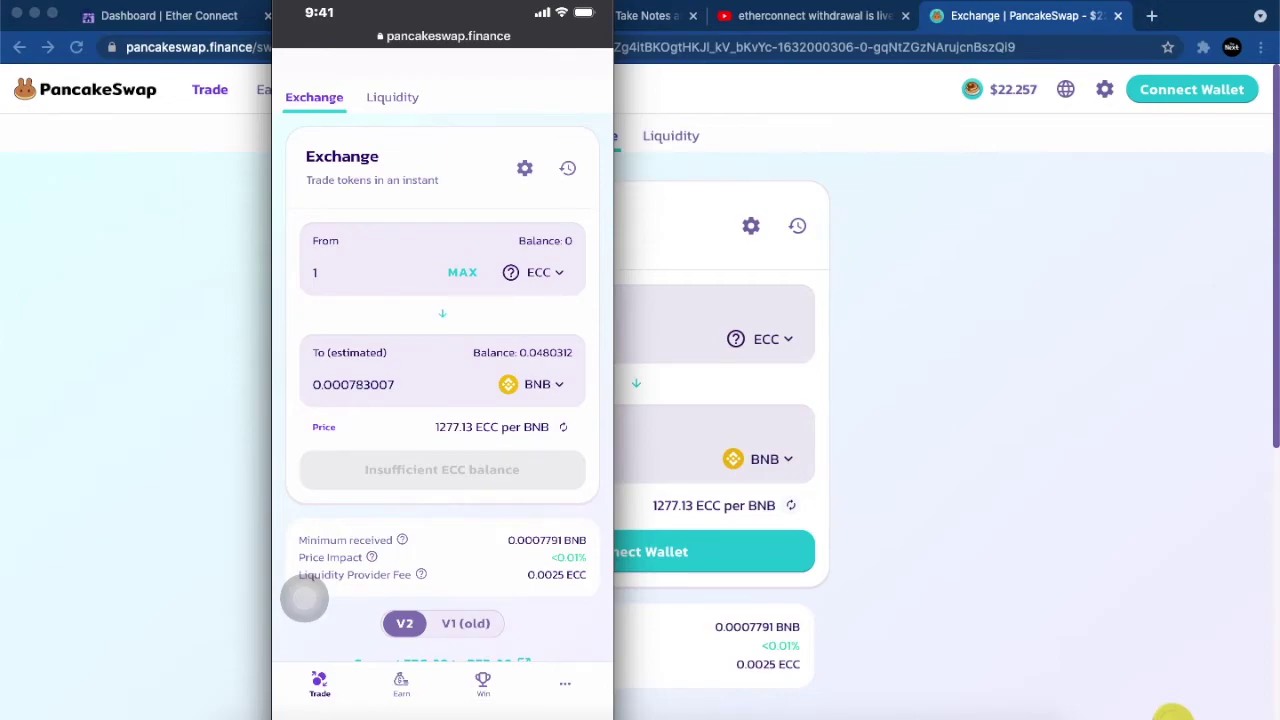
scroll(304, 598, "up", 1)
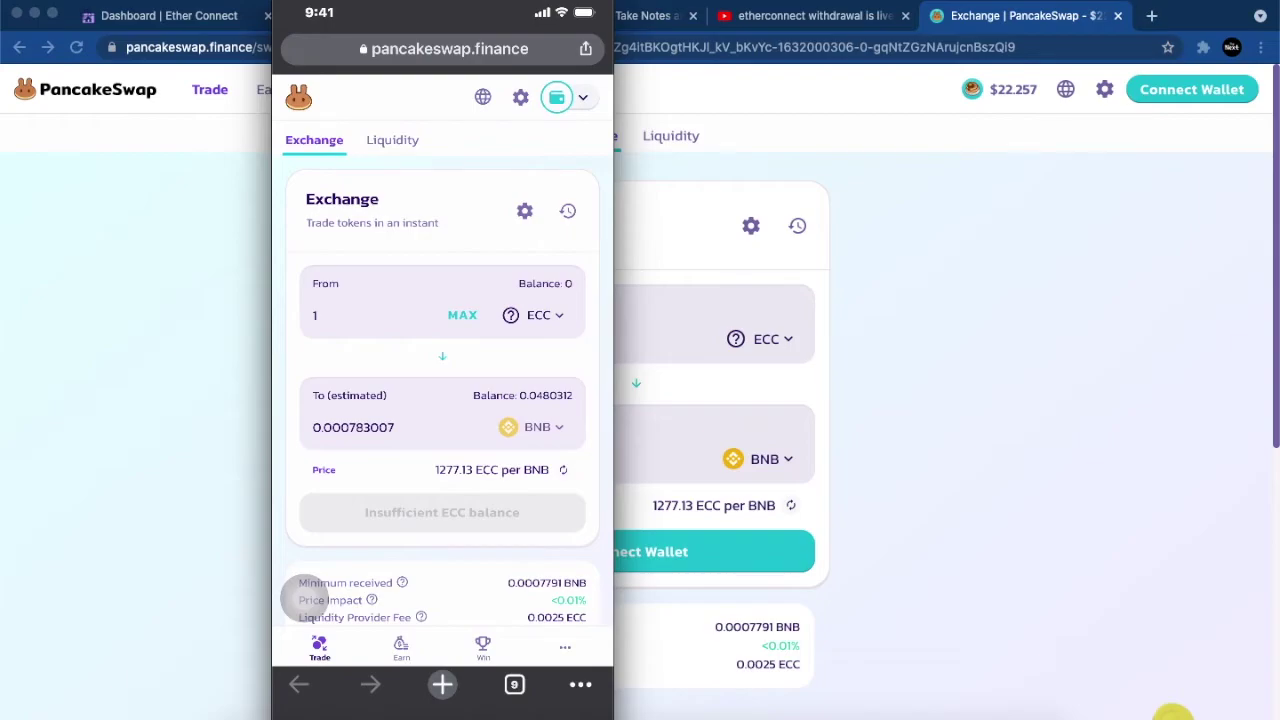
scroll(304, 598, "down", 5)
scroll(304, 598, "up", 5)
scroll(304, 598, "down", 3)
scroll(304, 598, "up", 1)
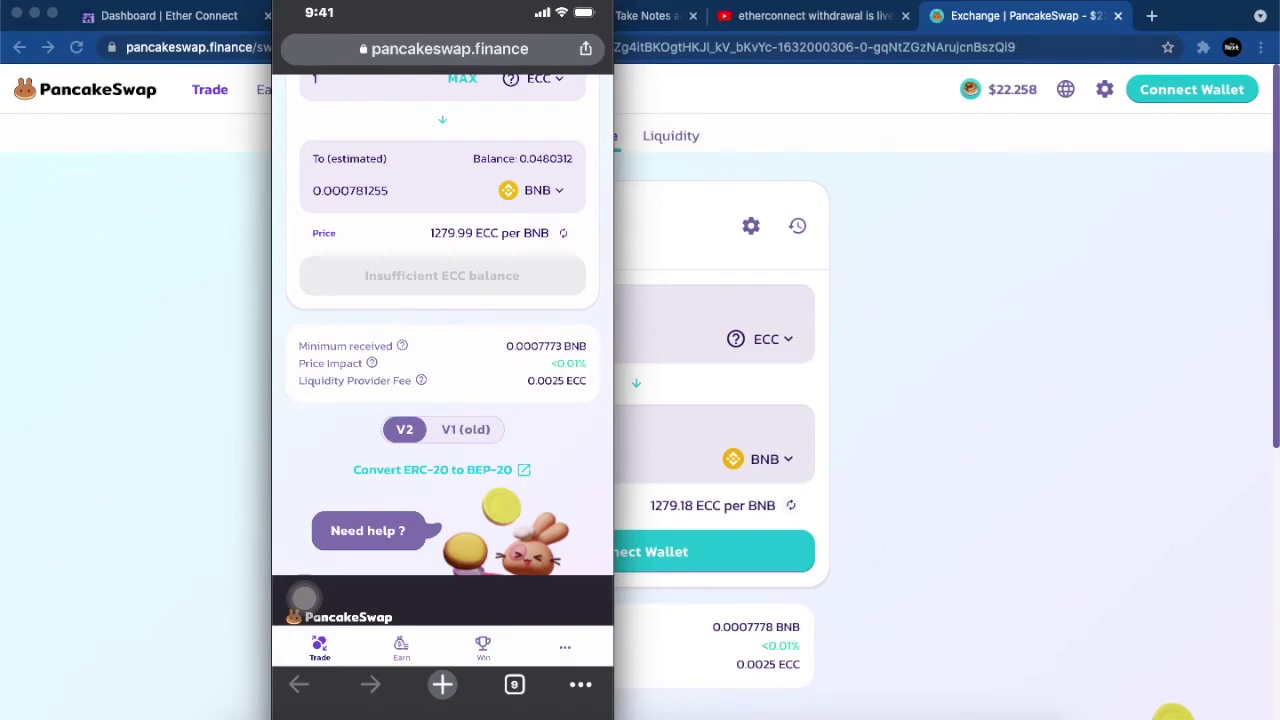
scroll(304, 597, "up", 5)
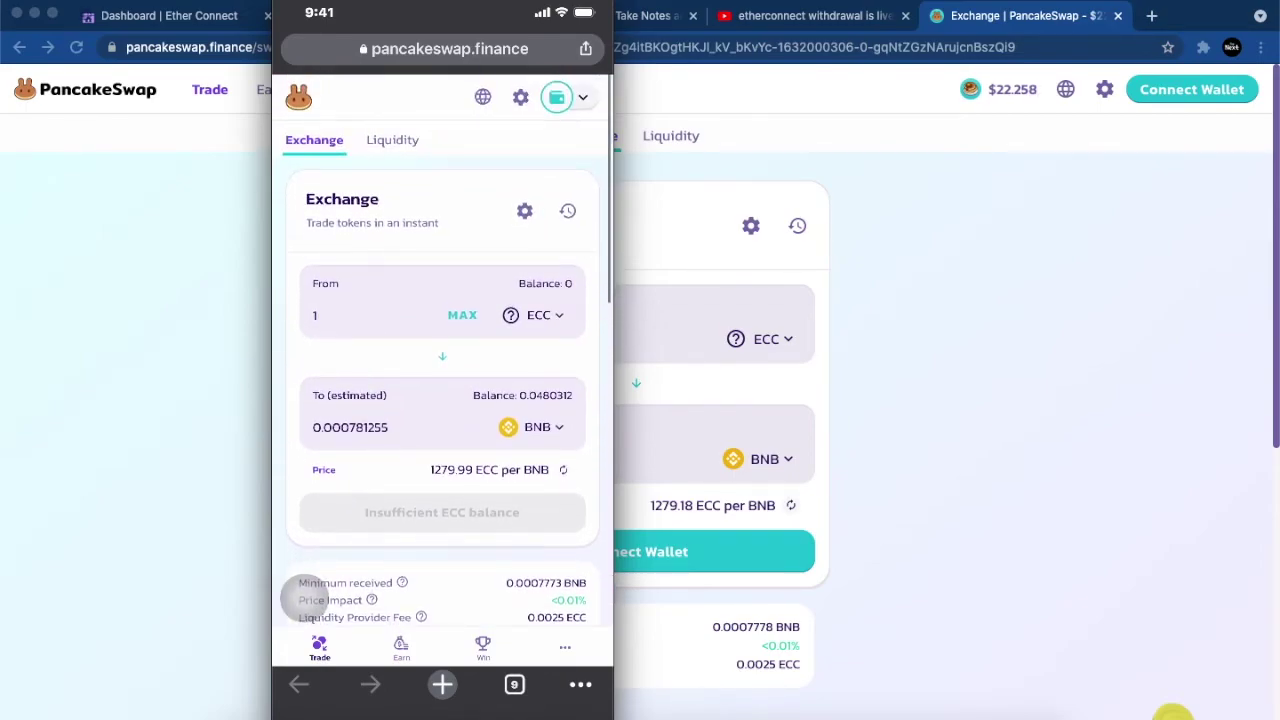
left_click(360, 315)
Step: Replace the amount with 10000 ECC for a 7.19813 BNB quote, then return to the Etherconnect dashboard
left_click(556, 645)
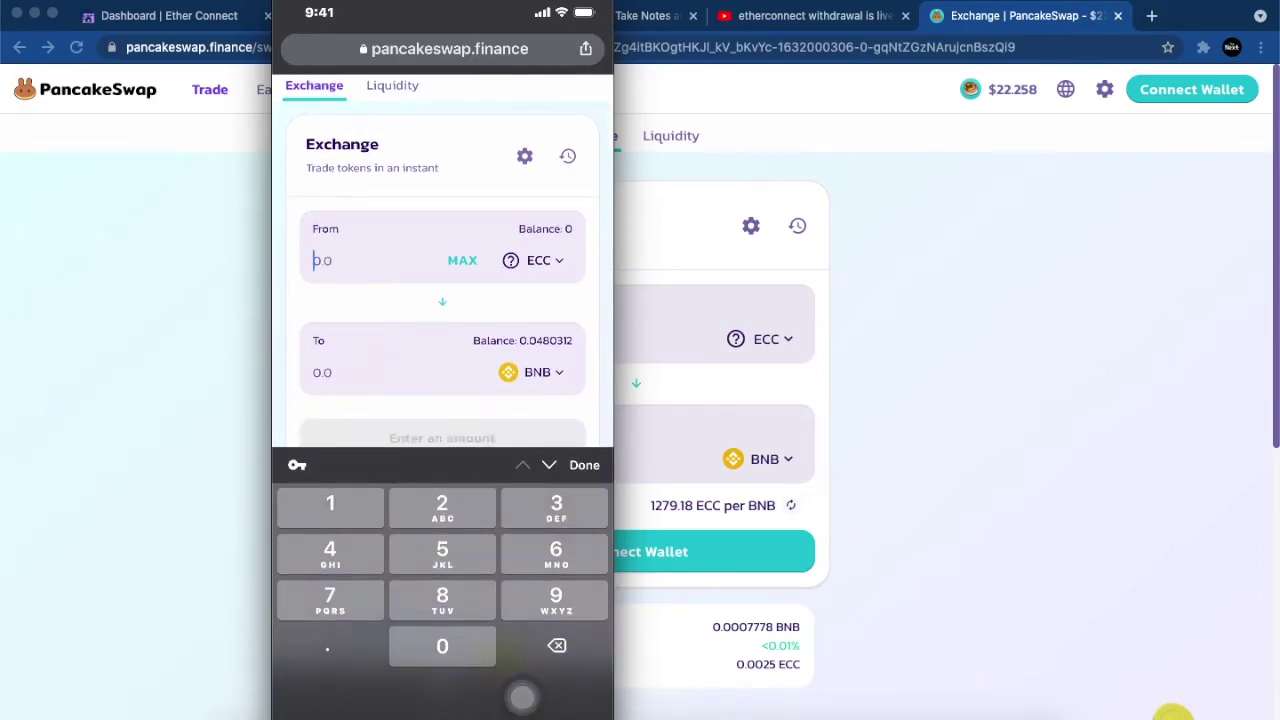
type("10000")
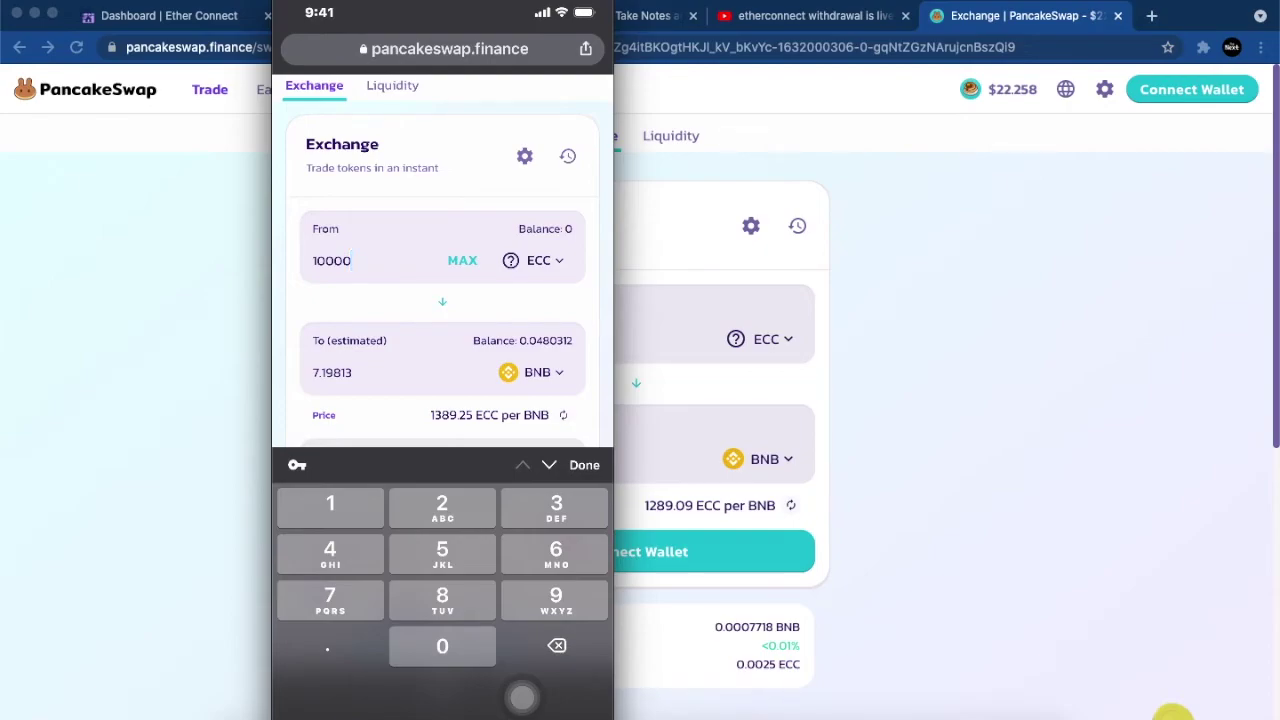
left_click(176, 14)
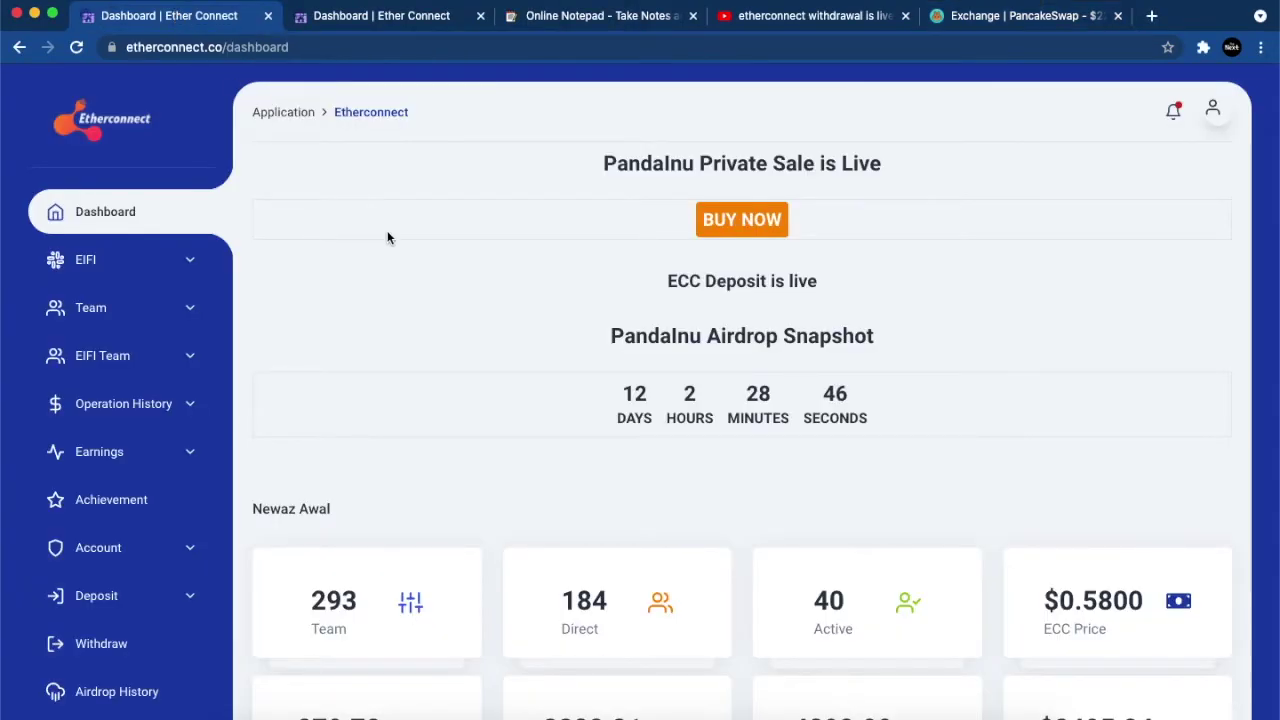
Step: Scroll through the Etherconnect dashboard stats, then open the Etherconnect community chat in Telegram
scroll(430, 248, "down", 3)
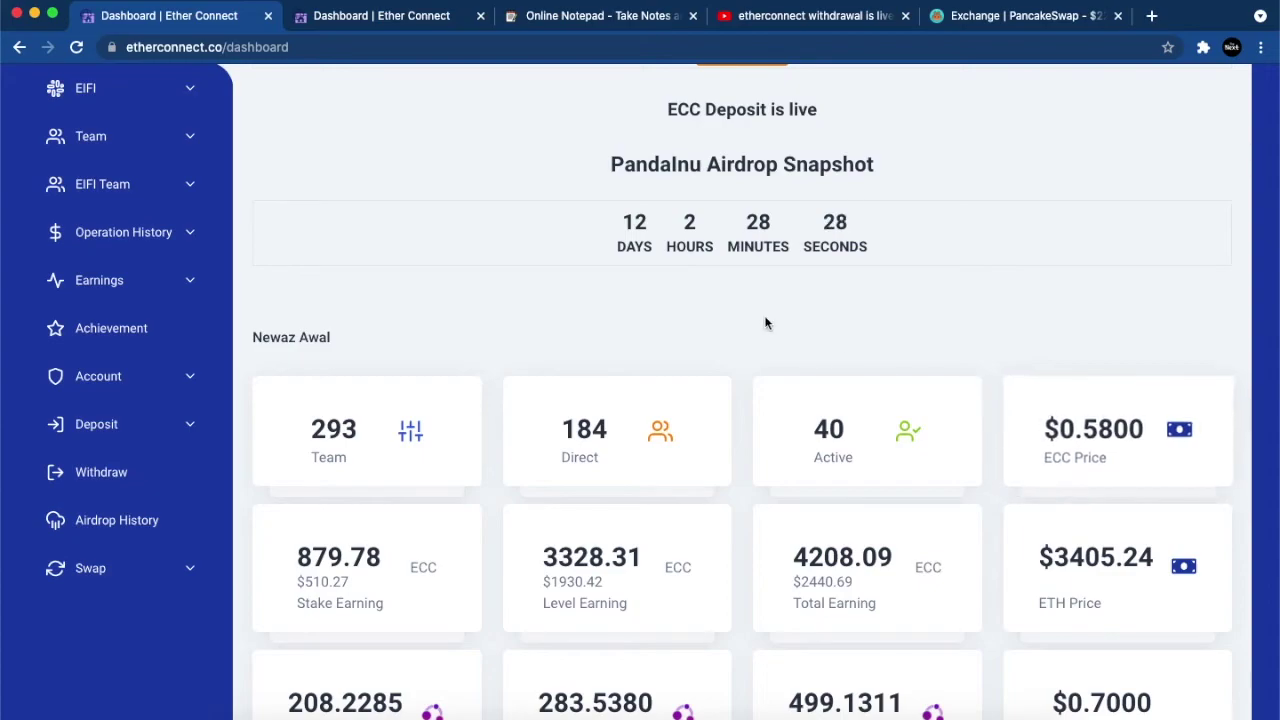
scroll(766, 320, "up", 3)
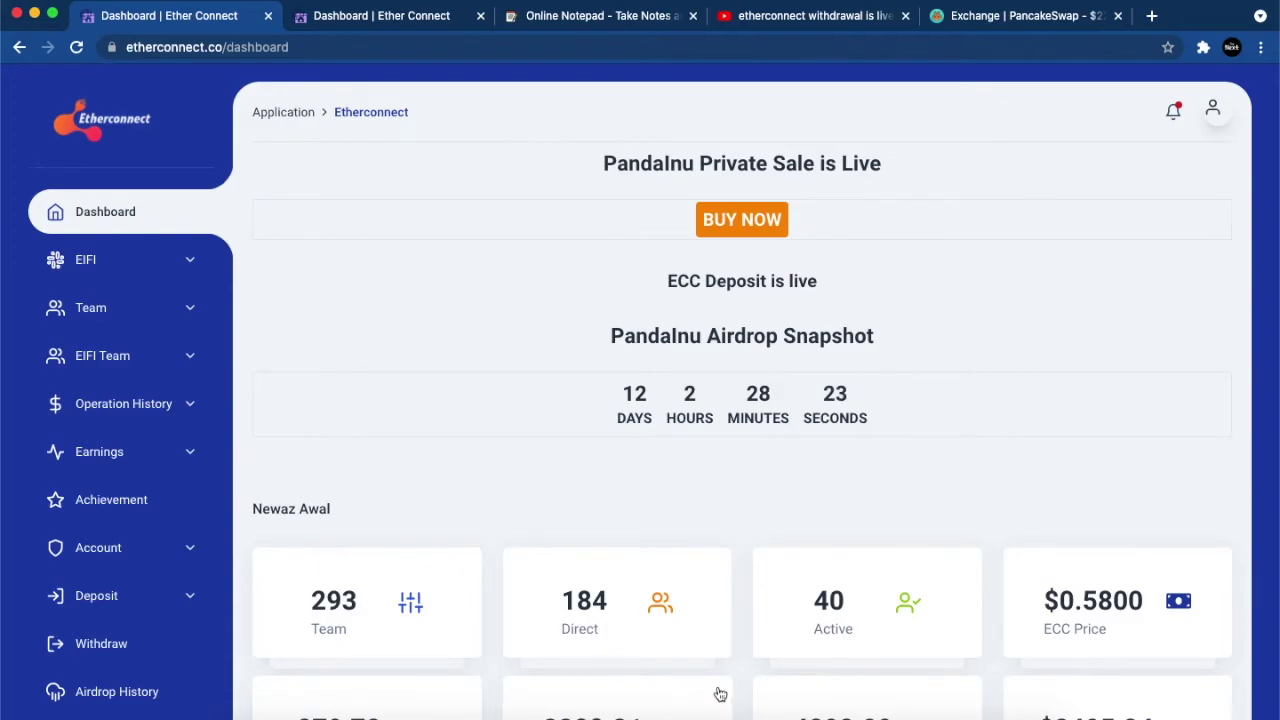
left_click(808, 712)
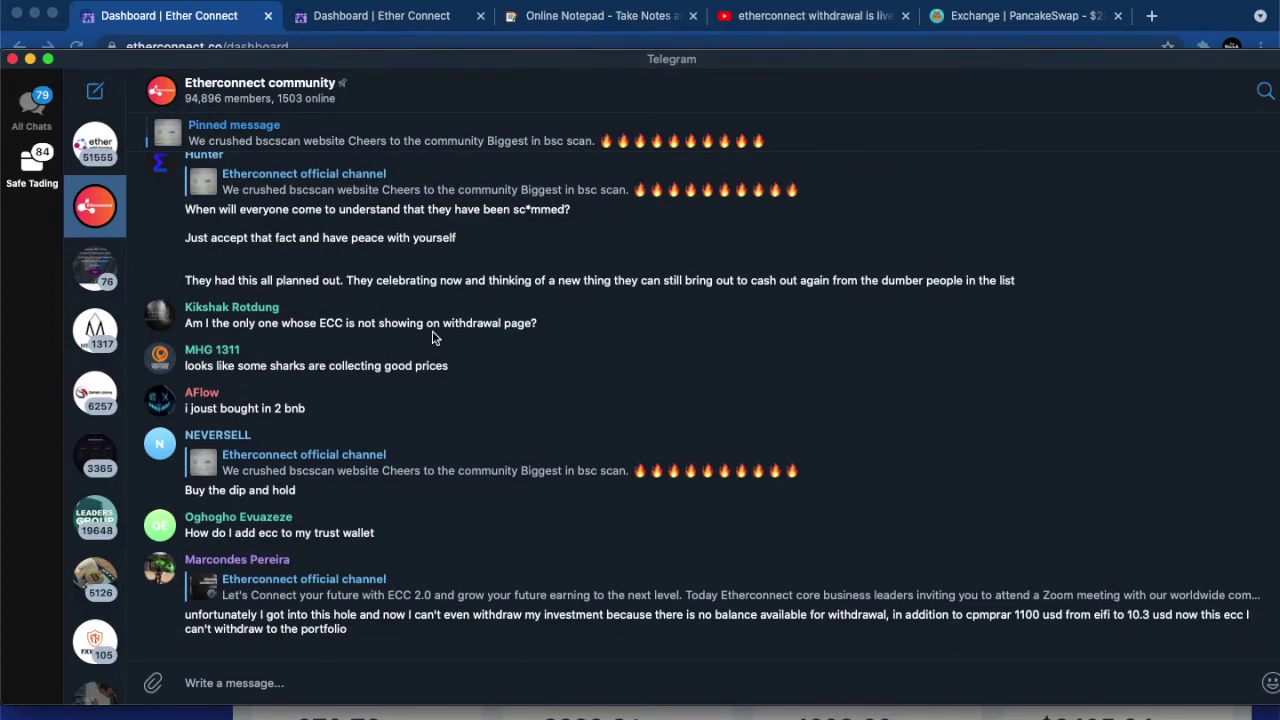
Step: Read today's Telegram posts about ECC withdrawal problems, then return to the Etherconnect dashboard
scroll(433, 338, "up", 2)
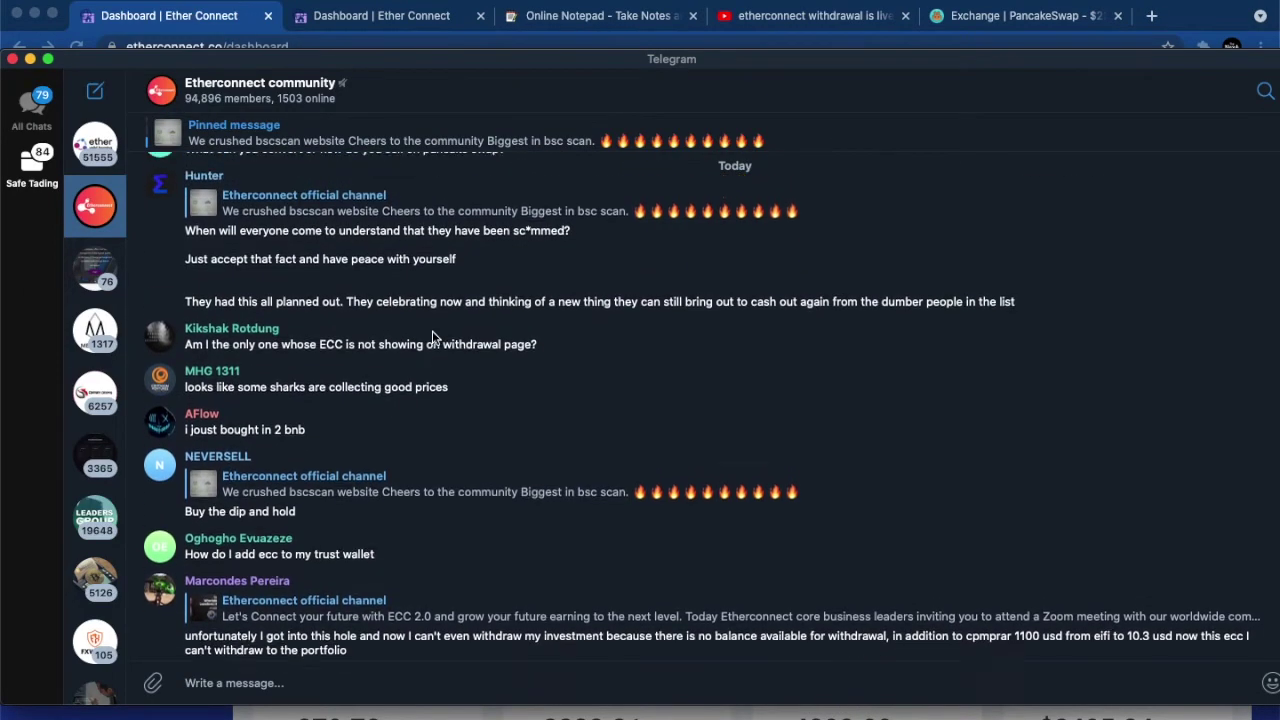
scroll(433, 338, "up", 20)
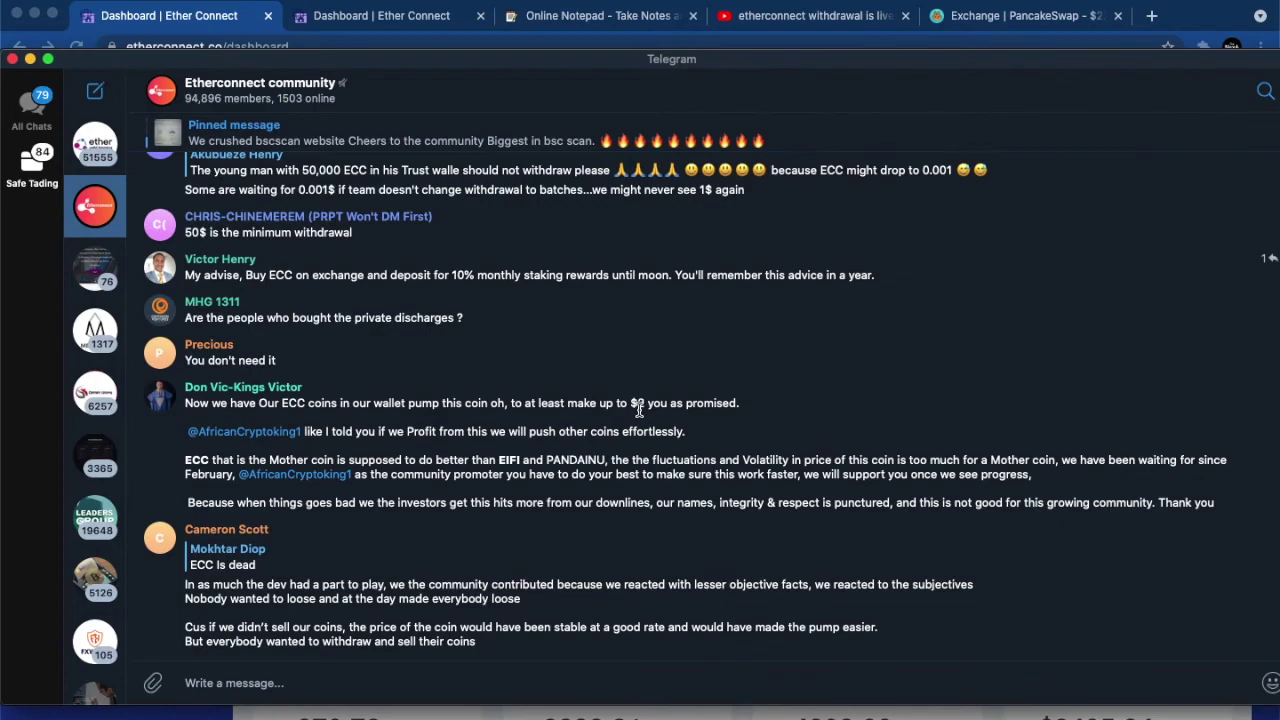
scroll(639, 409, "down", 10)
scroll(449, 441, "down", 10)
scroll(449, 441, "down", 6)
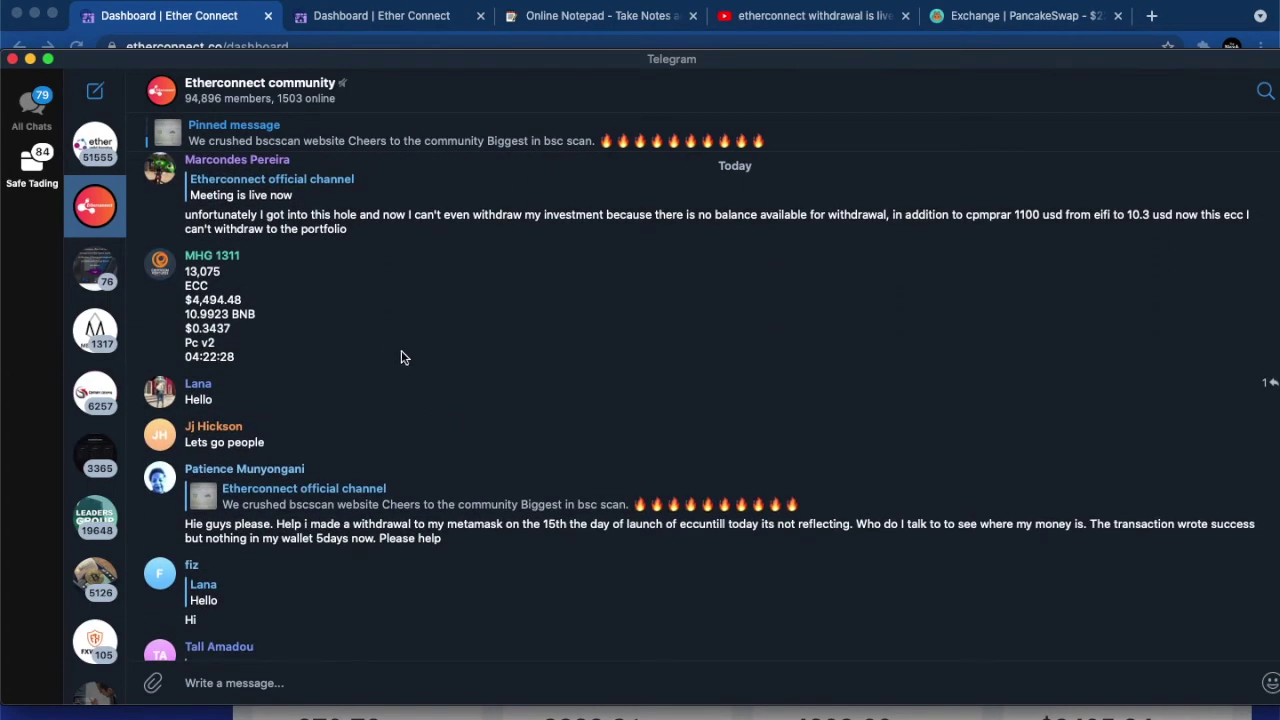
scroll(486, 400, "down", 5)
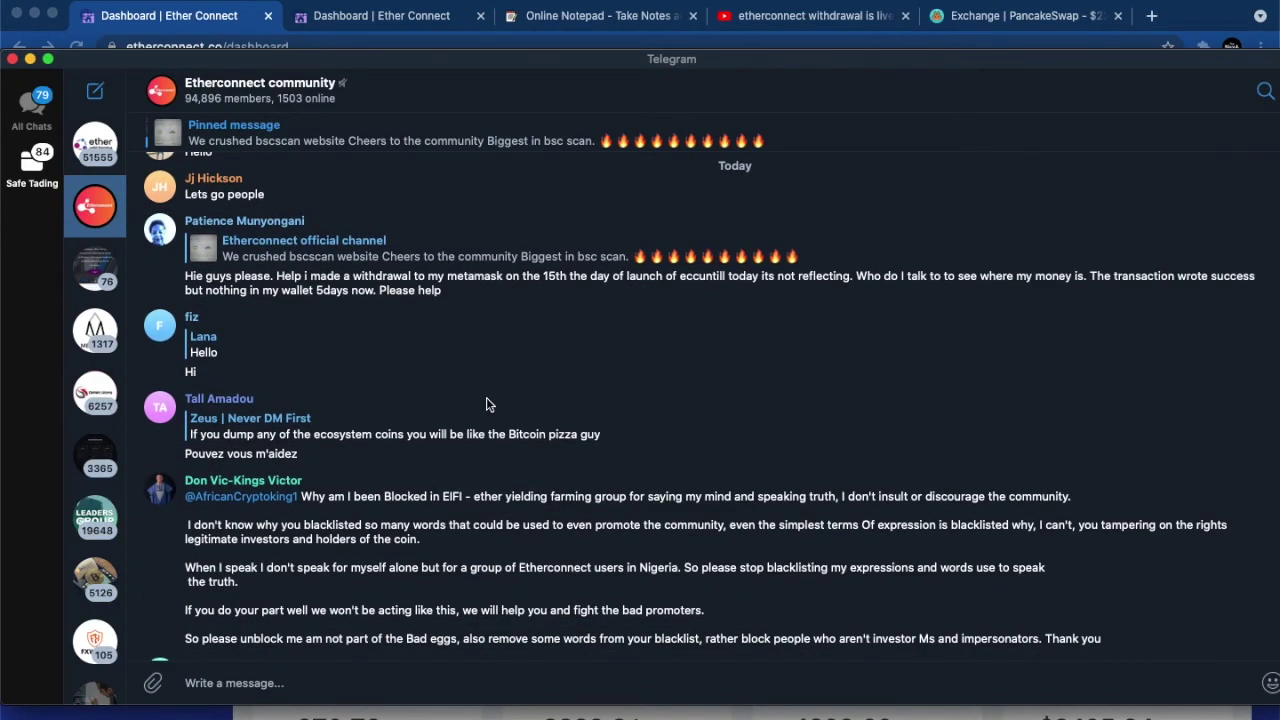
scroll(486, 397, "down", 10)
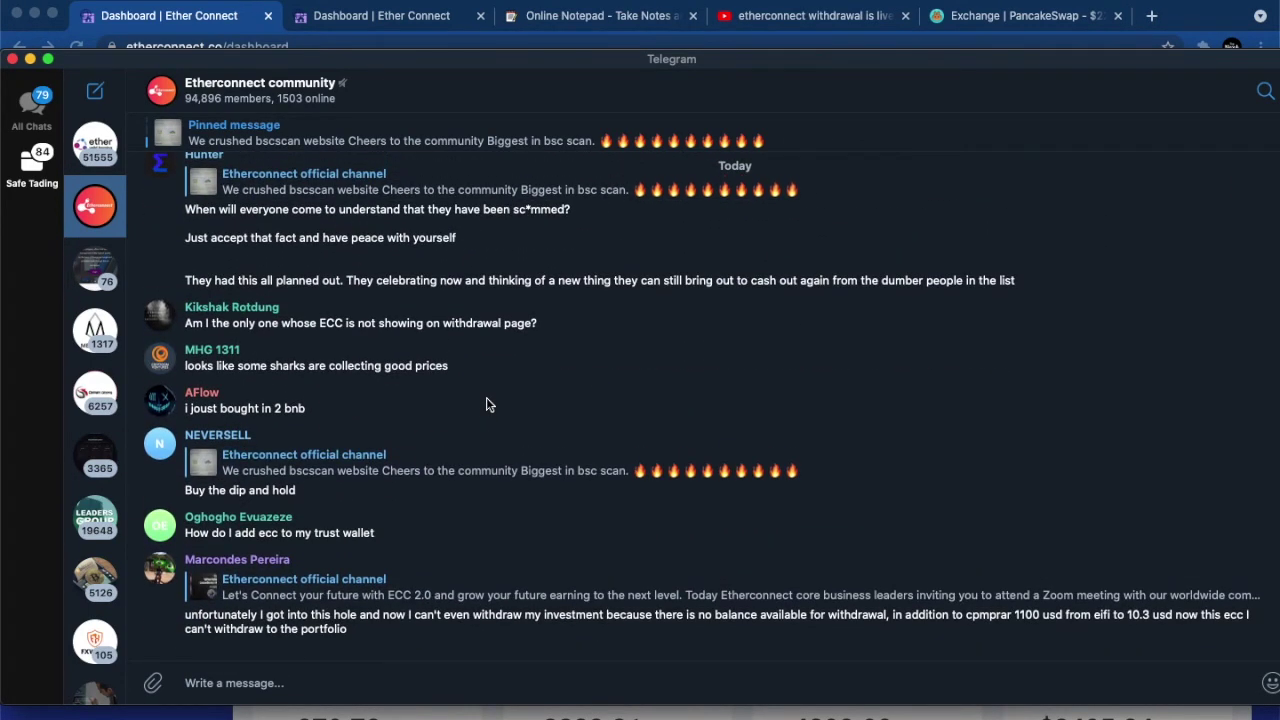
left_click(226, 18)
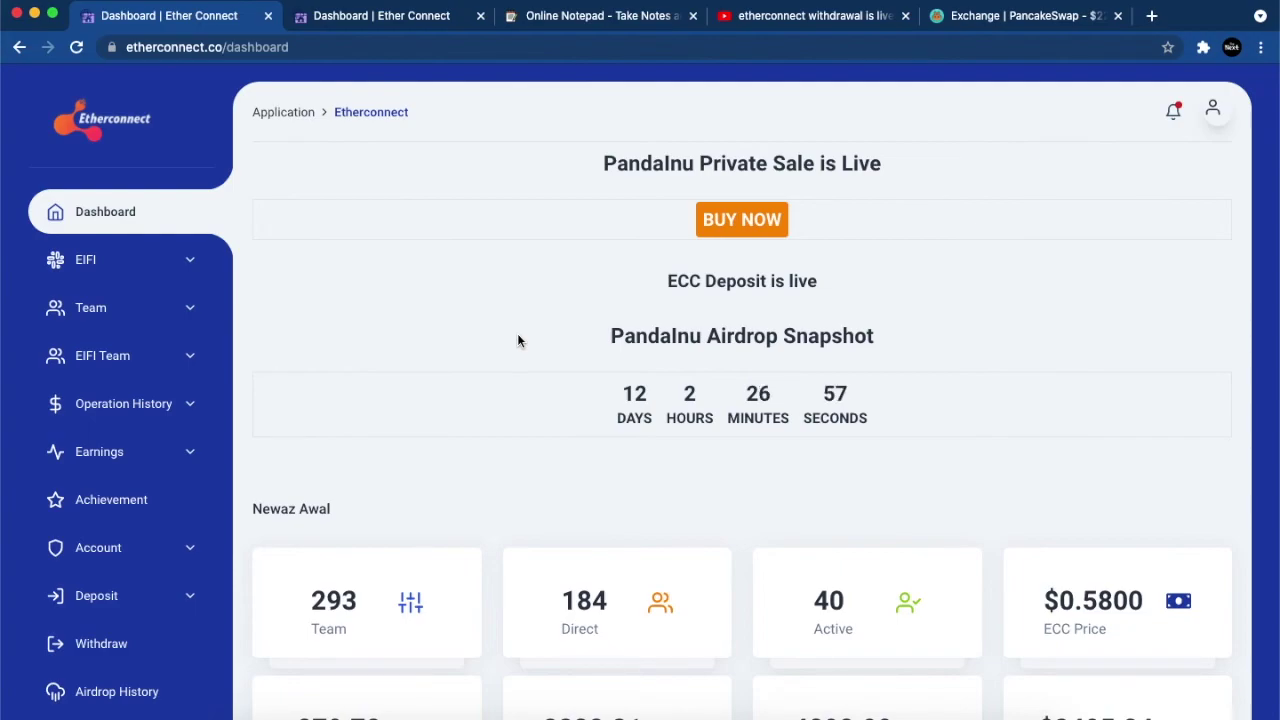
Step: Copy the account's referral link from the Etherconnect dashboard
left_click(648, 15)
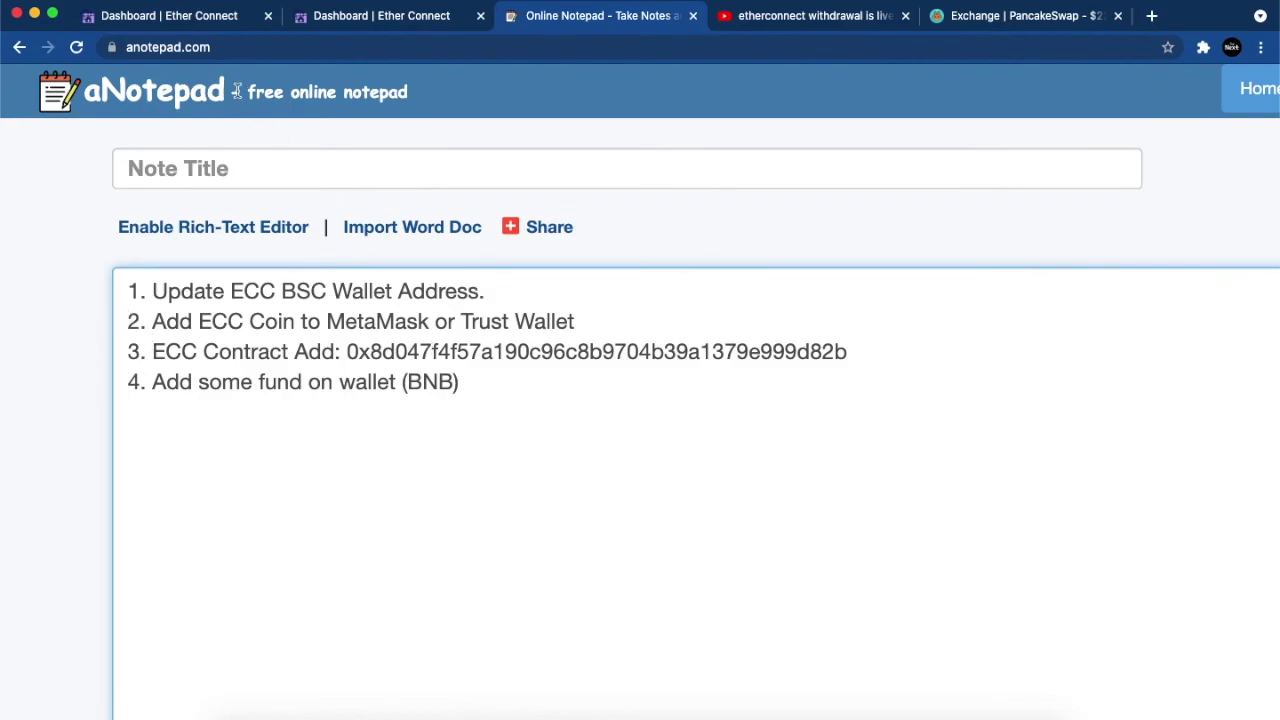
left_click(170, 15)
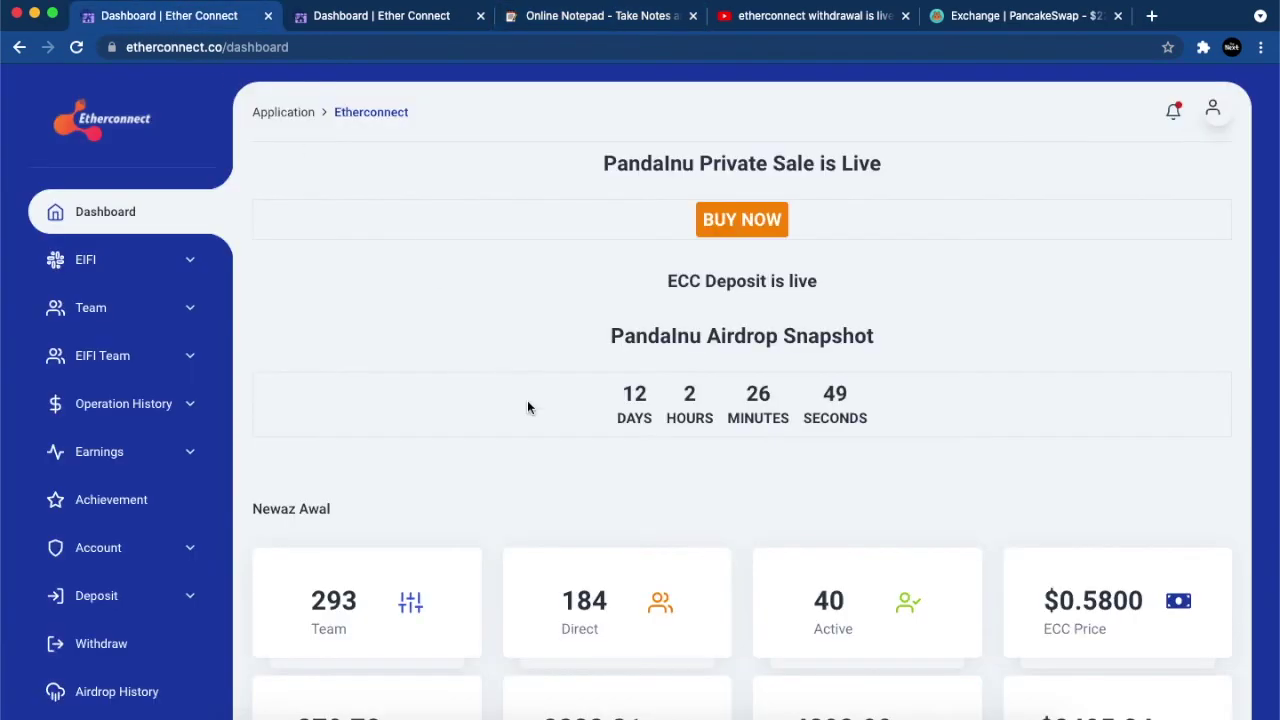
scroll(900, 449, "down", 3)
scroll(818, 492, "down", 2)
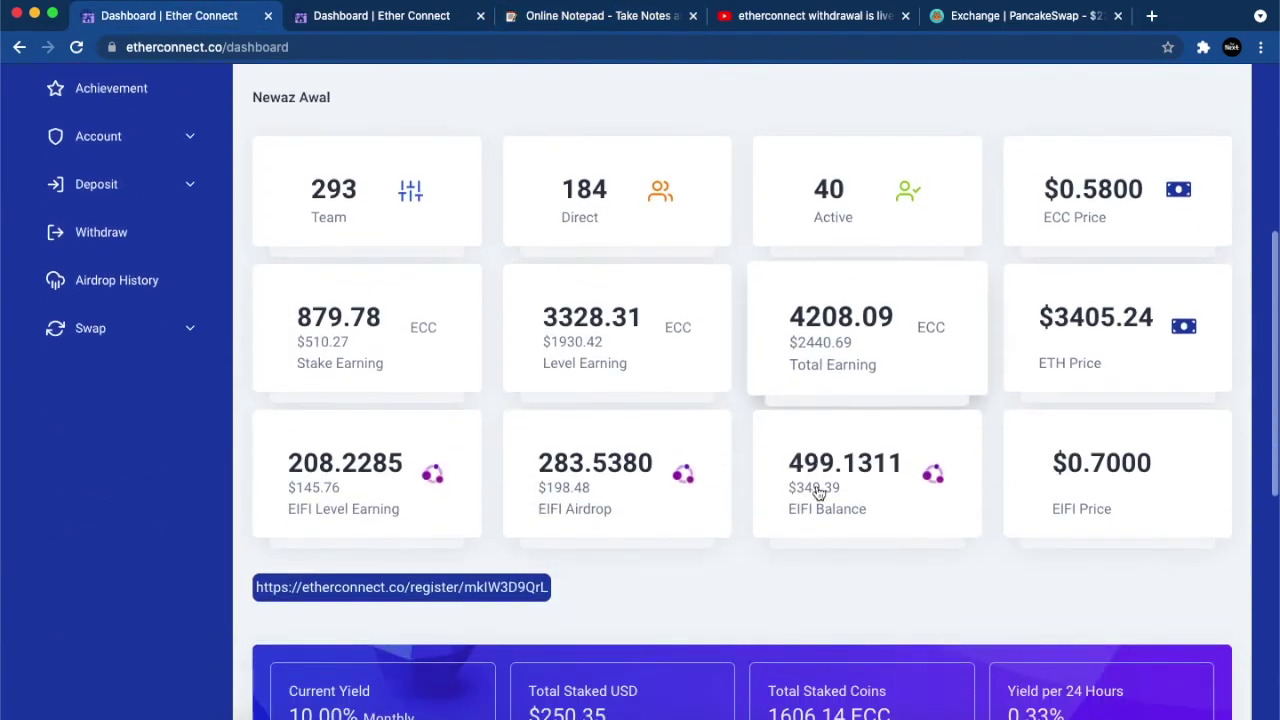
scroll(818, 492, "down", 1)
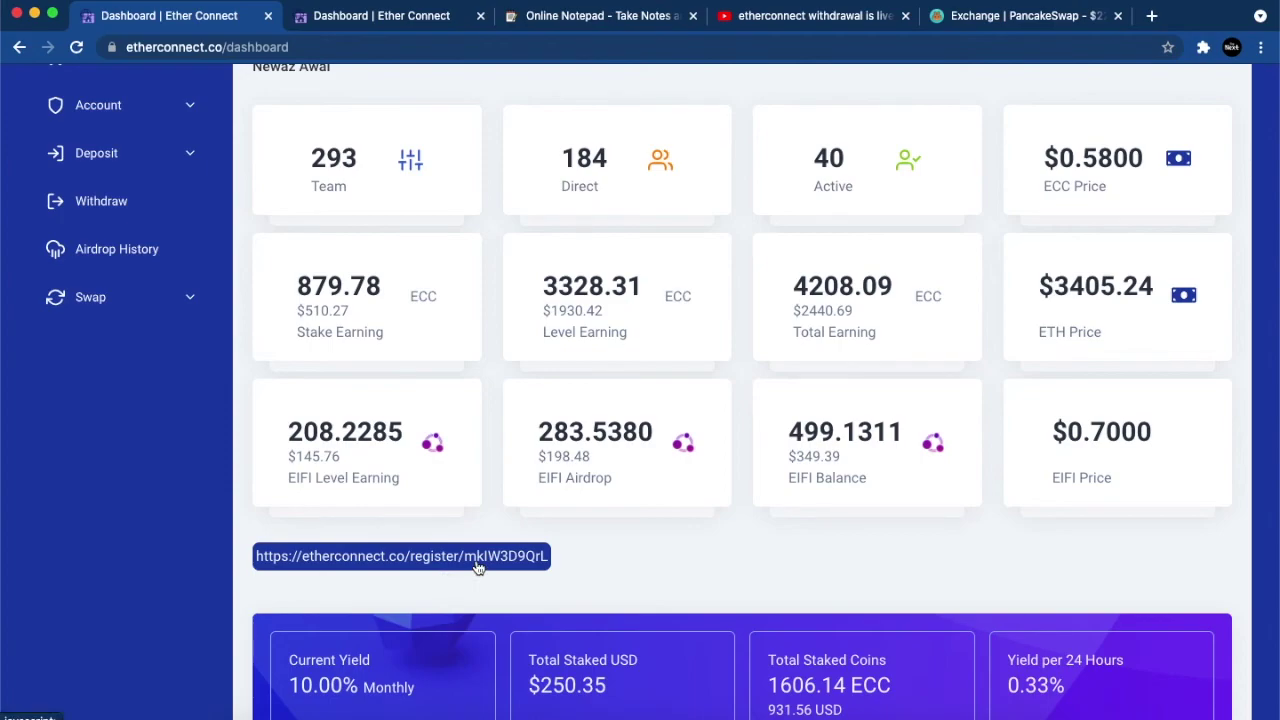
left_click(478, 567)
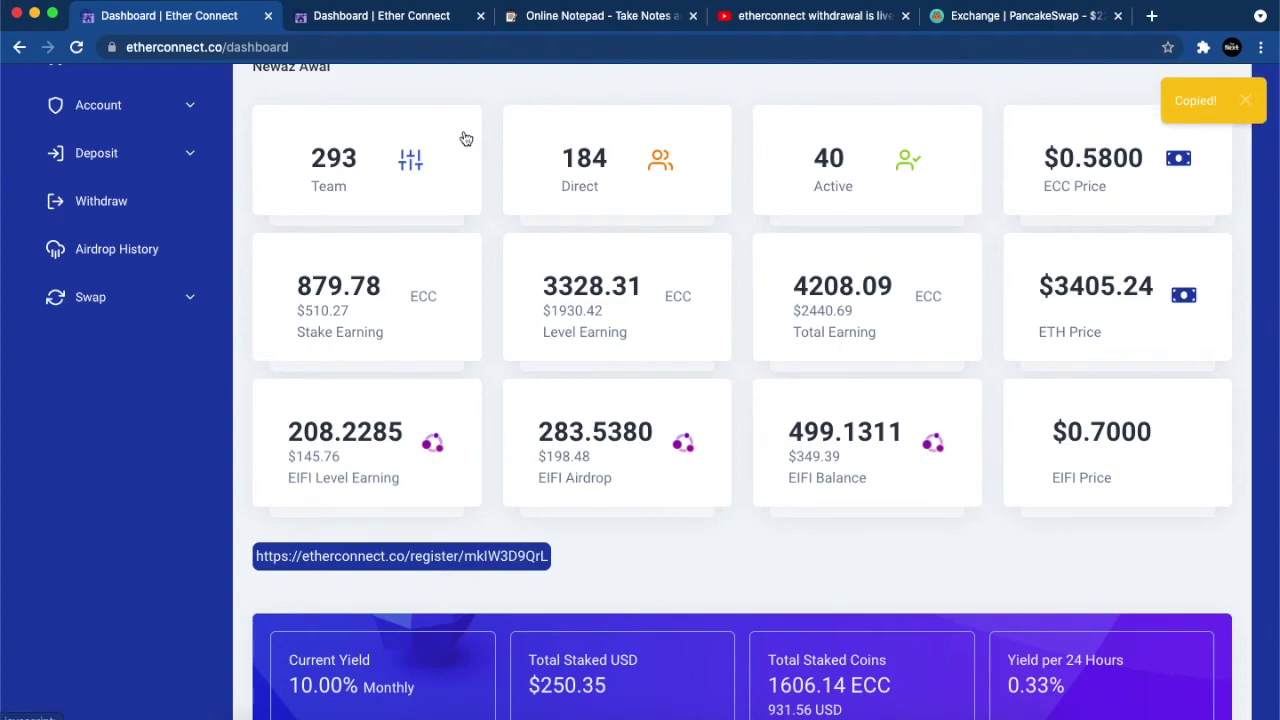
Step: Paste the referral link below item 4 in the aNotepad note, then return to the dashboard
left_click(583, 28)
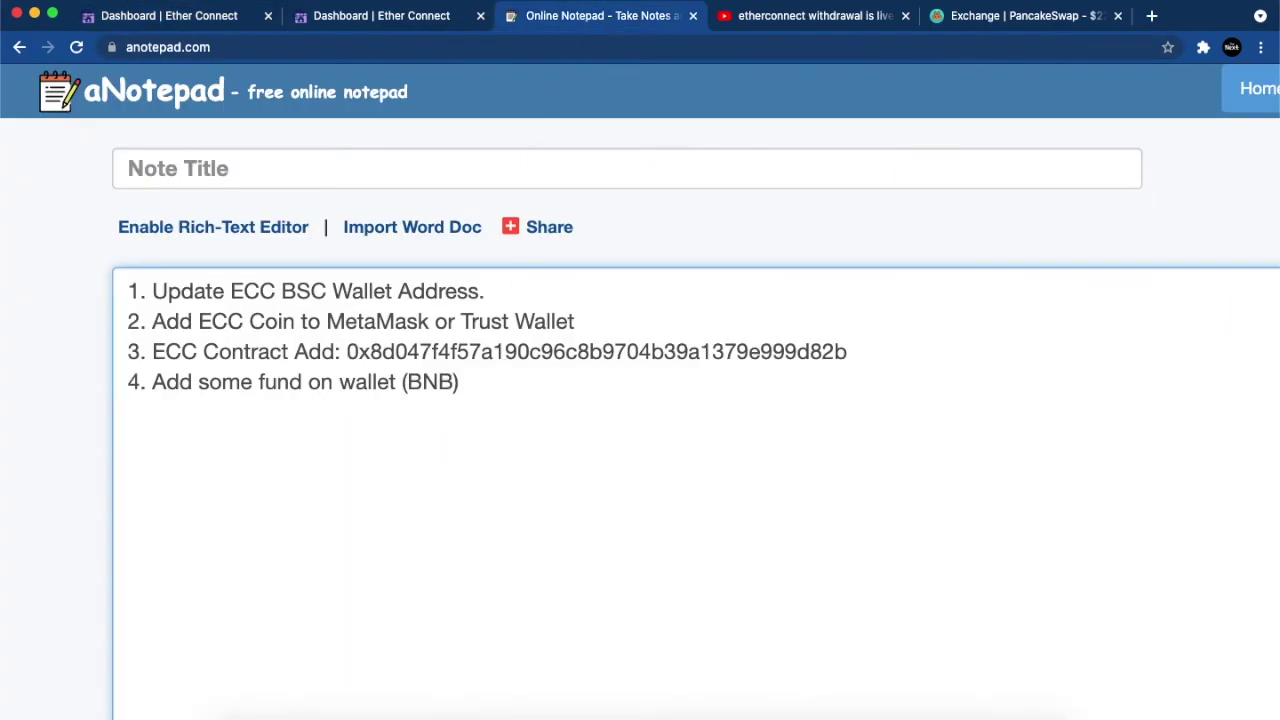
key("super+v")
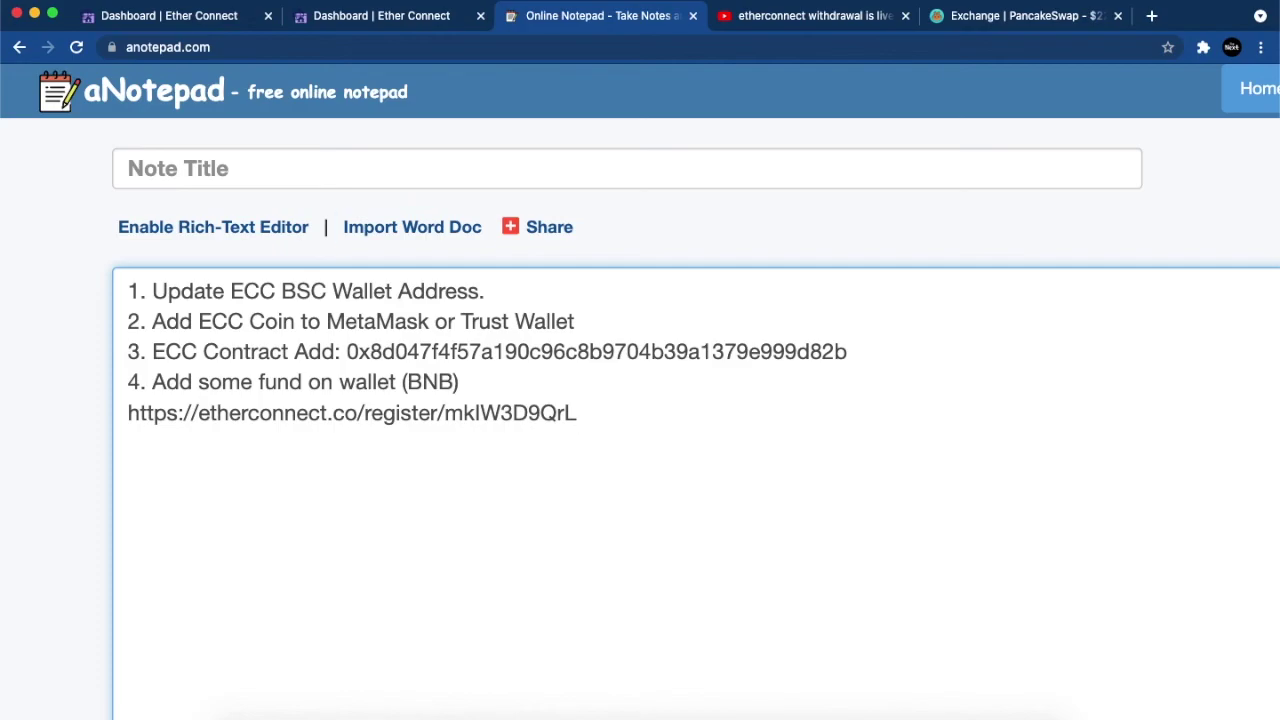
left_click(183, 20)
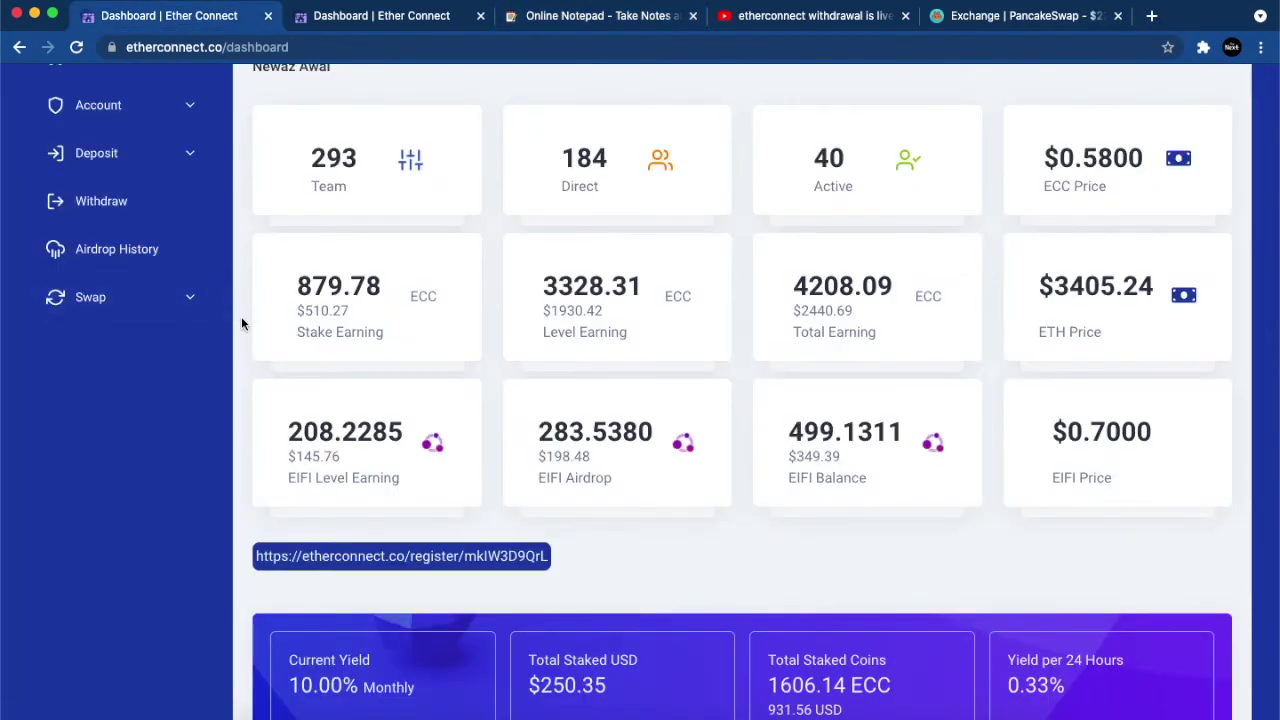
scroll(241, 316, "up", 10)
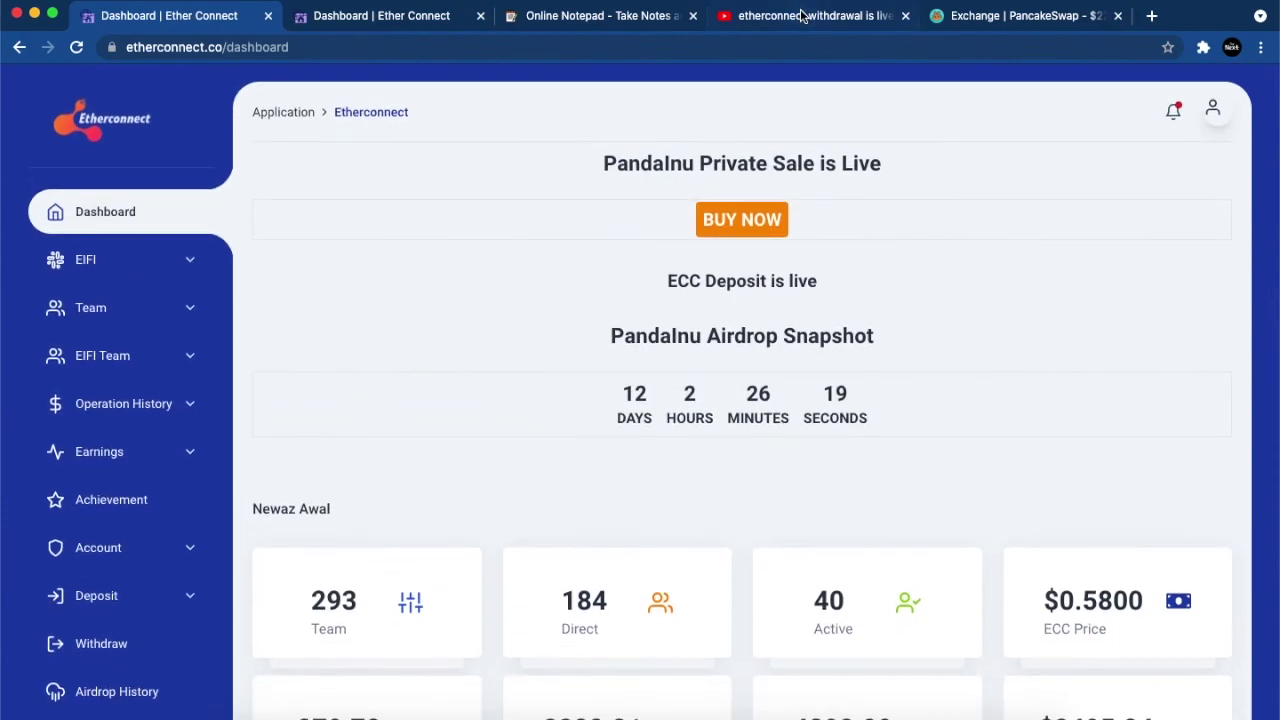
Step: View your own YouTube channel page with its four uploads, then return to the Etherconnect dashboard
left_click(803, 17)
left_click(1226, 89)
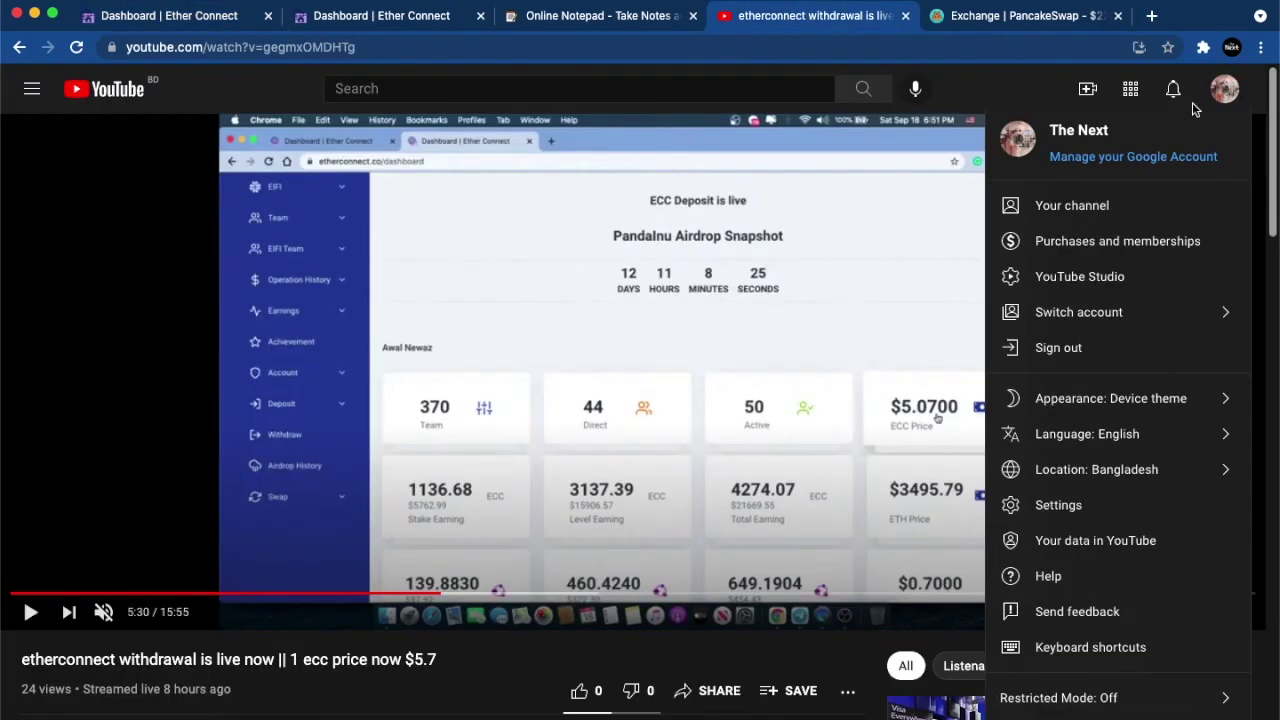
left_click(1100, 203)
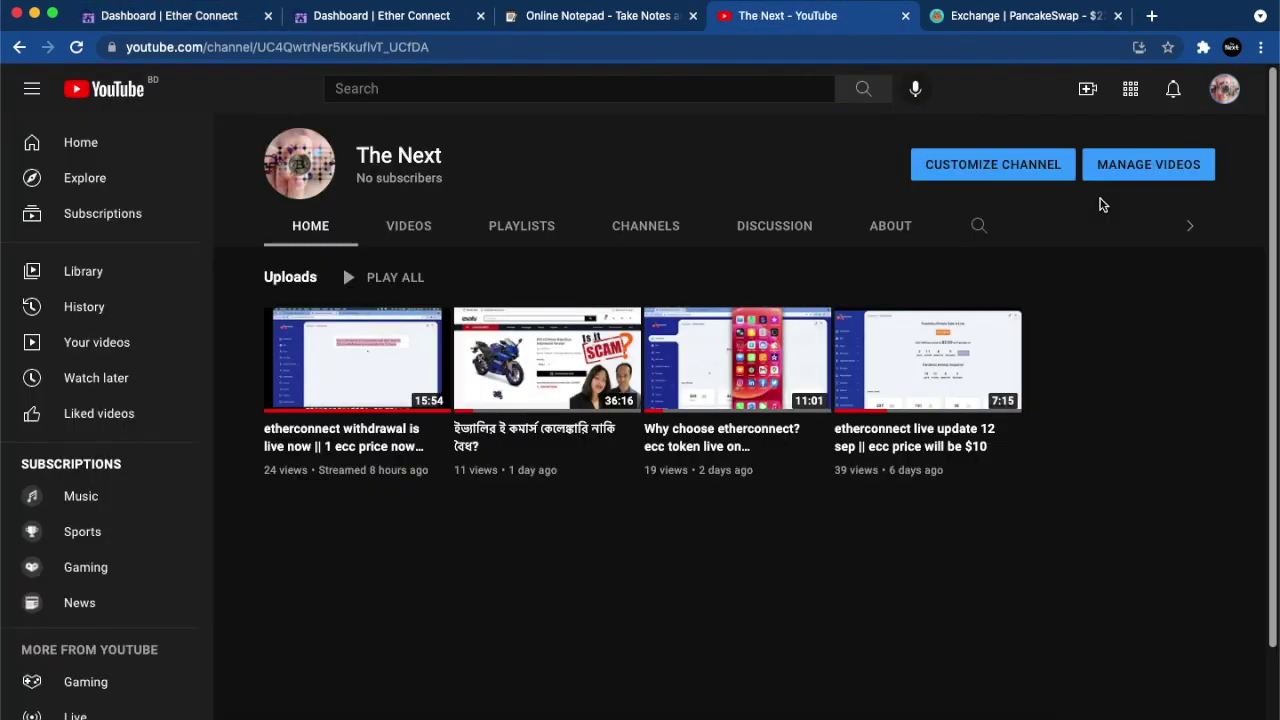
triple_click(405, 178)
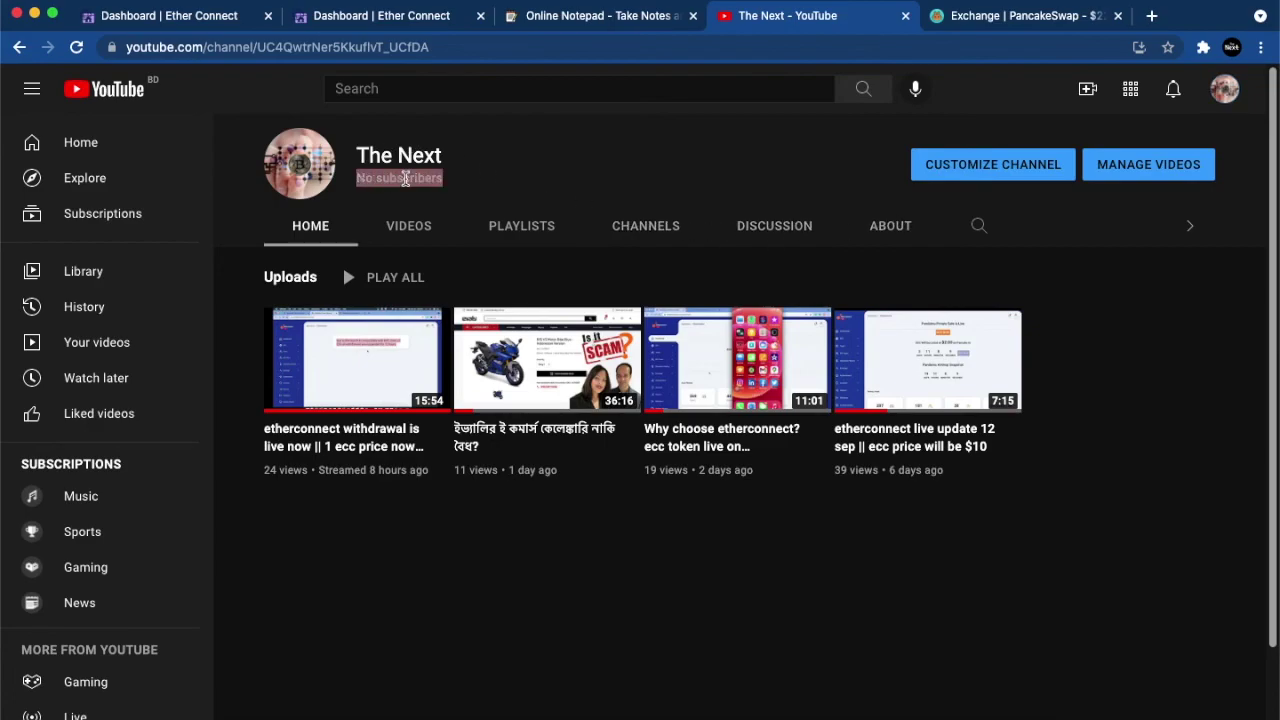
left_click(549, 200)
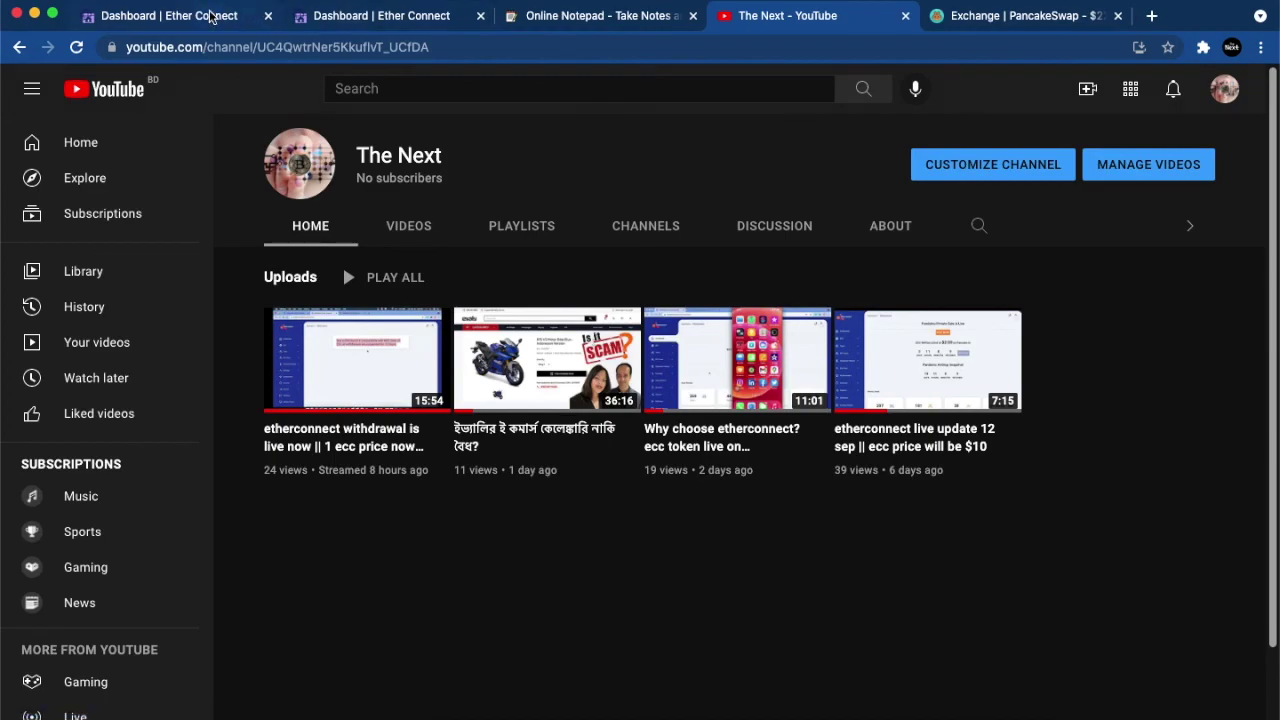
left_click(210, 15)
scroll(429, 294, "down", 5)
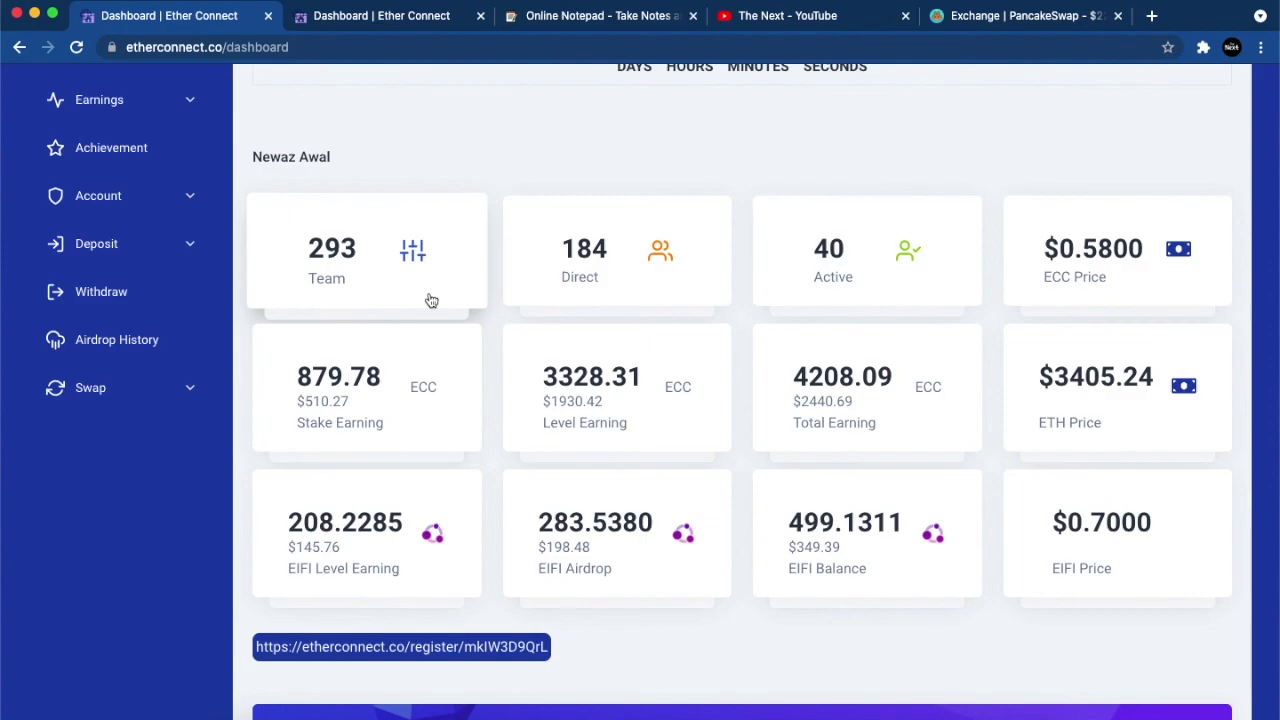
scroll(431, 300, "up", 5)
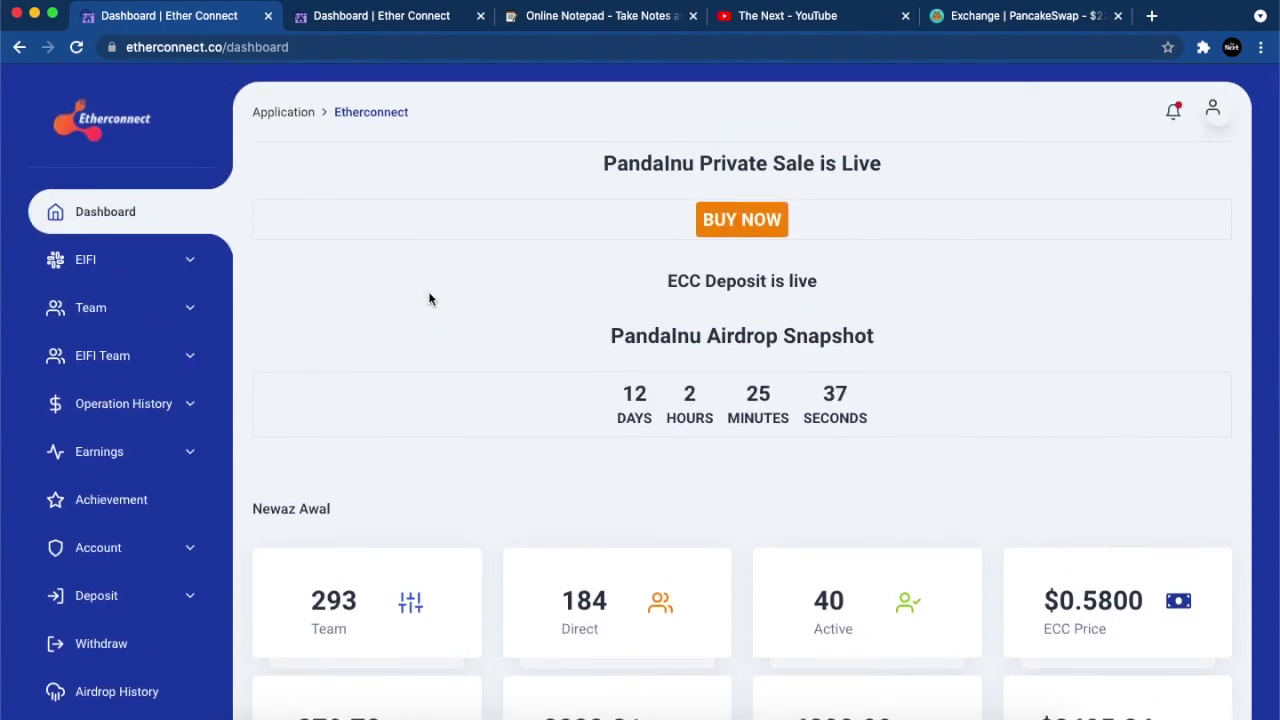